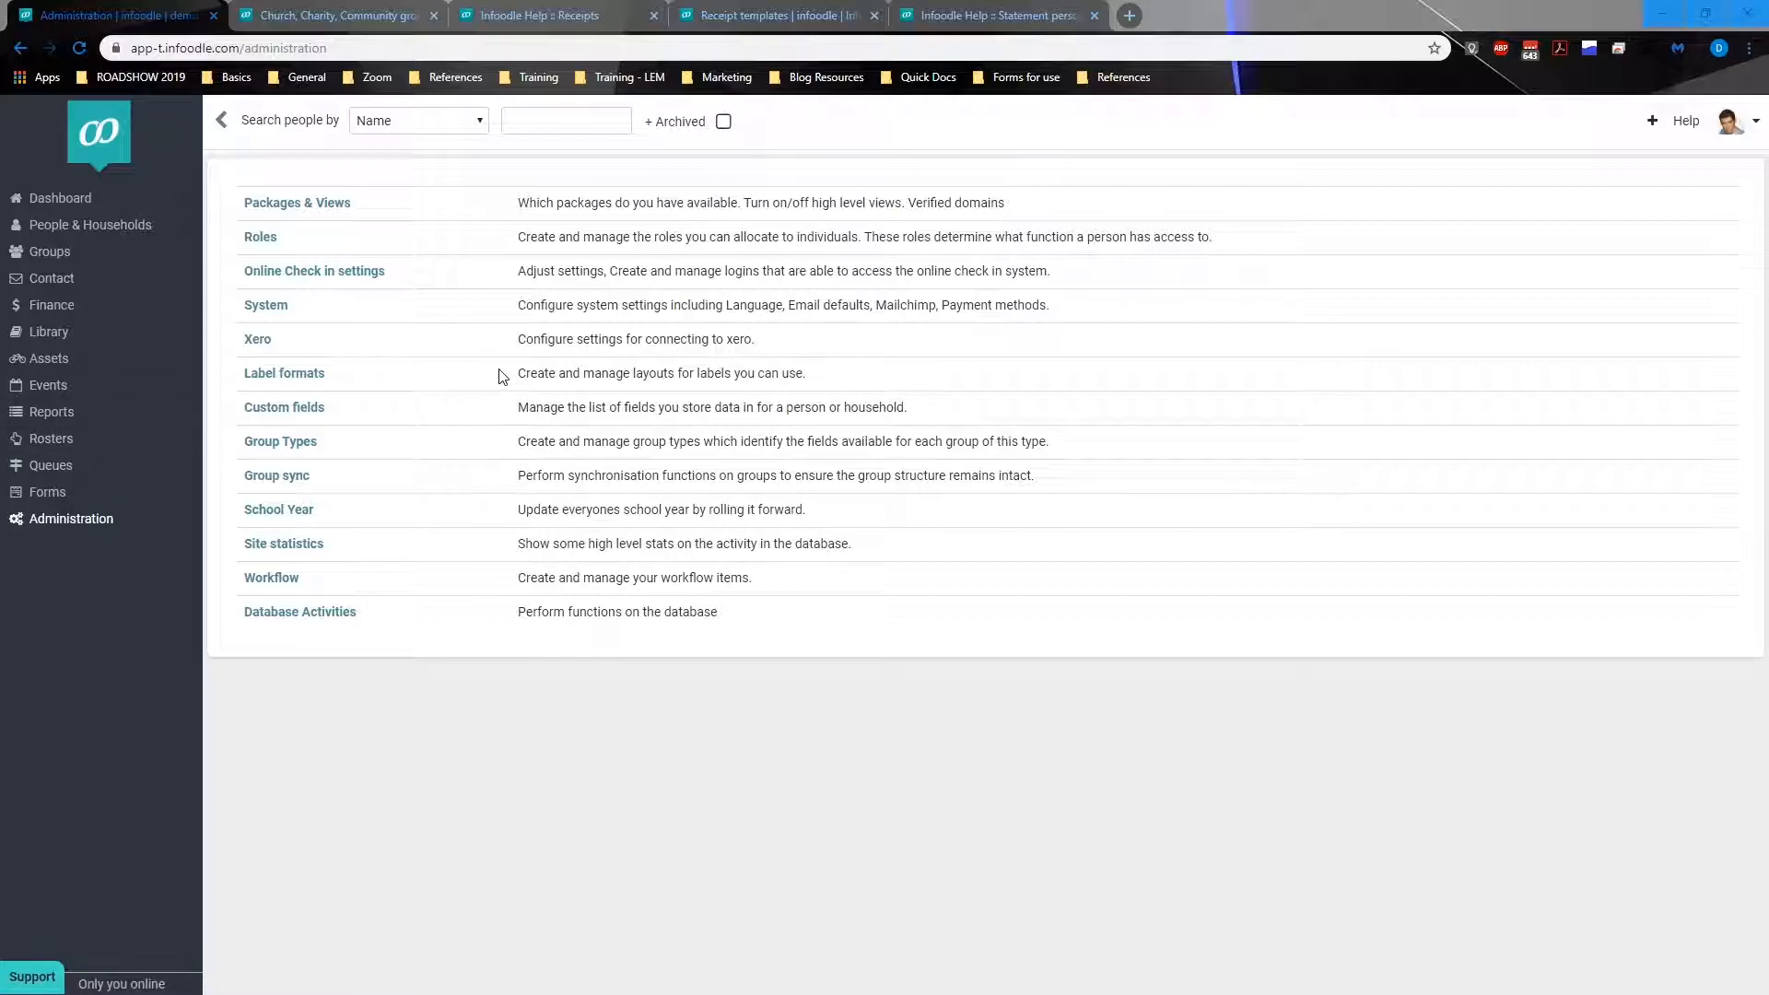
Step: Open the people custom field tabs and inspect the Groups tab's edit form without changing it
{"action": "left_click", "coordinate": [288, 416]}
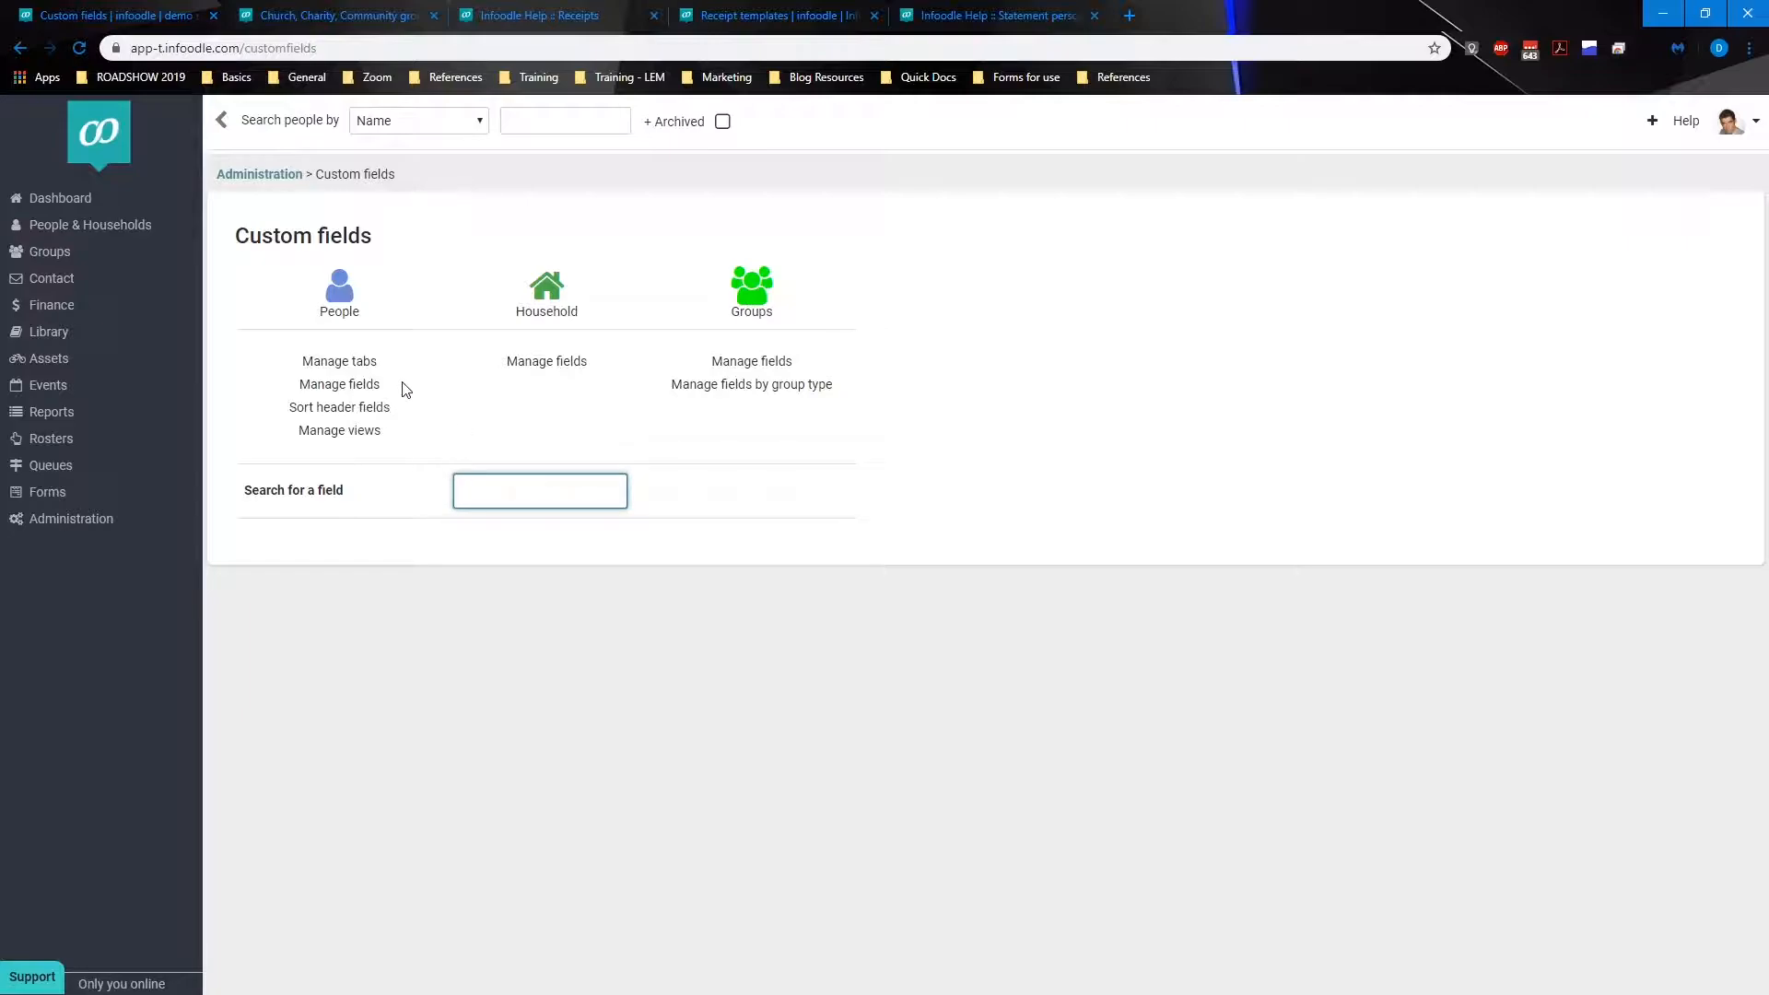
{"action": "left_click", "coordinate": [354, 366]}
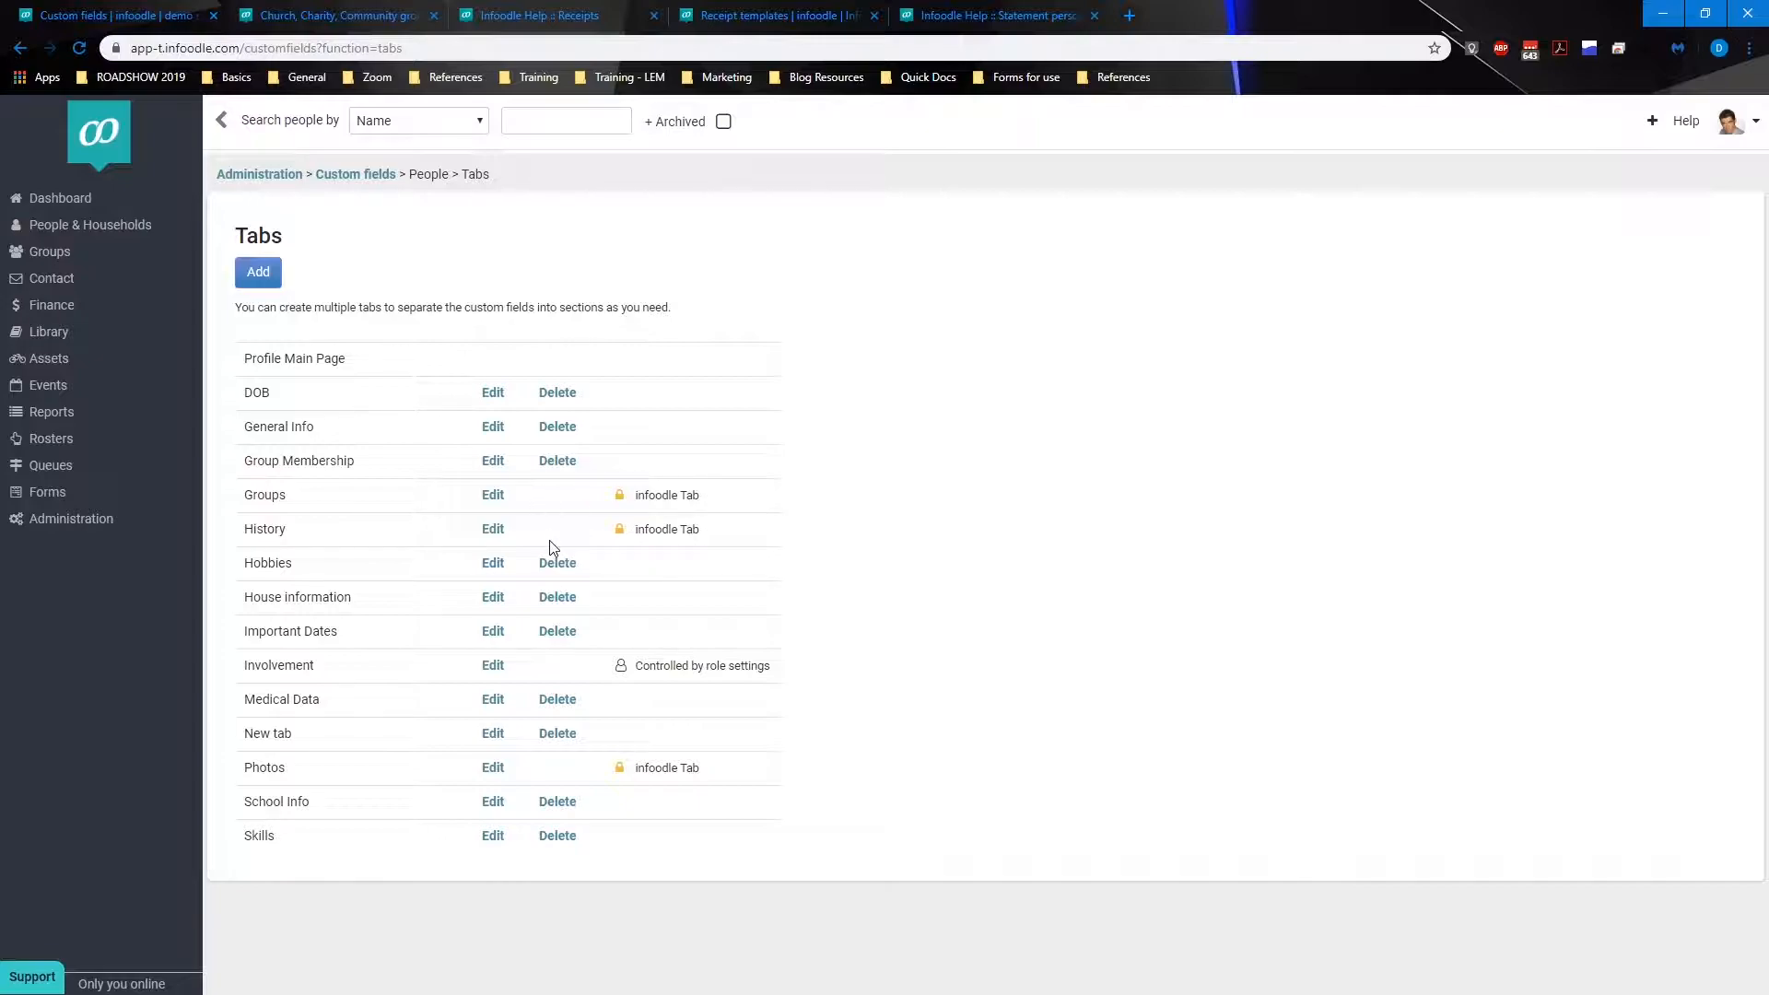
{"action": "left_click", "coordinate": [495, 500]}
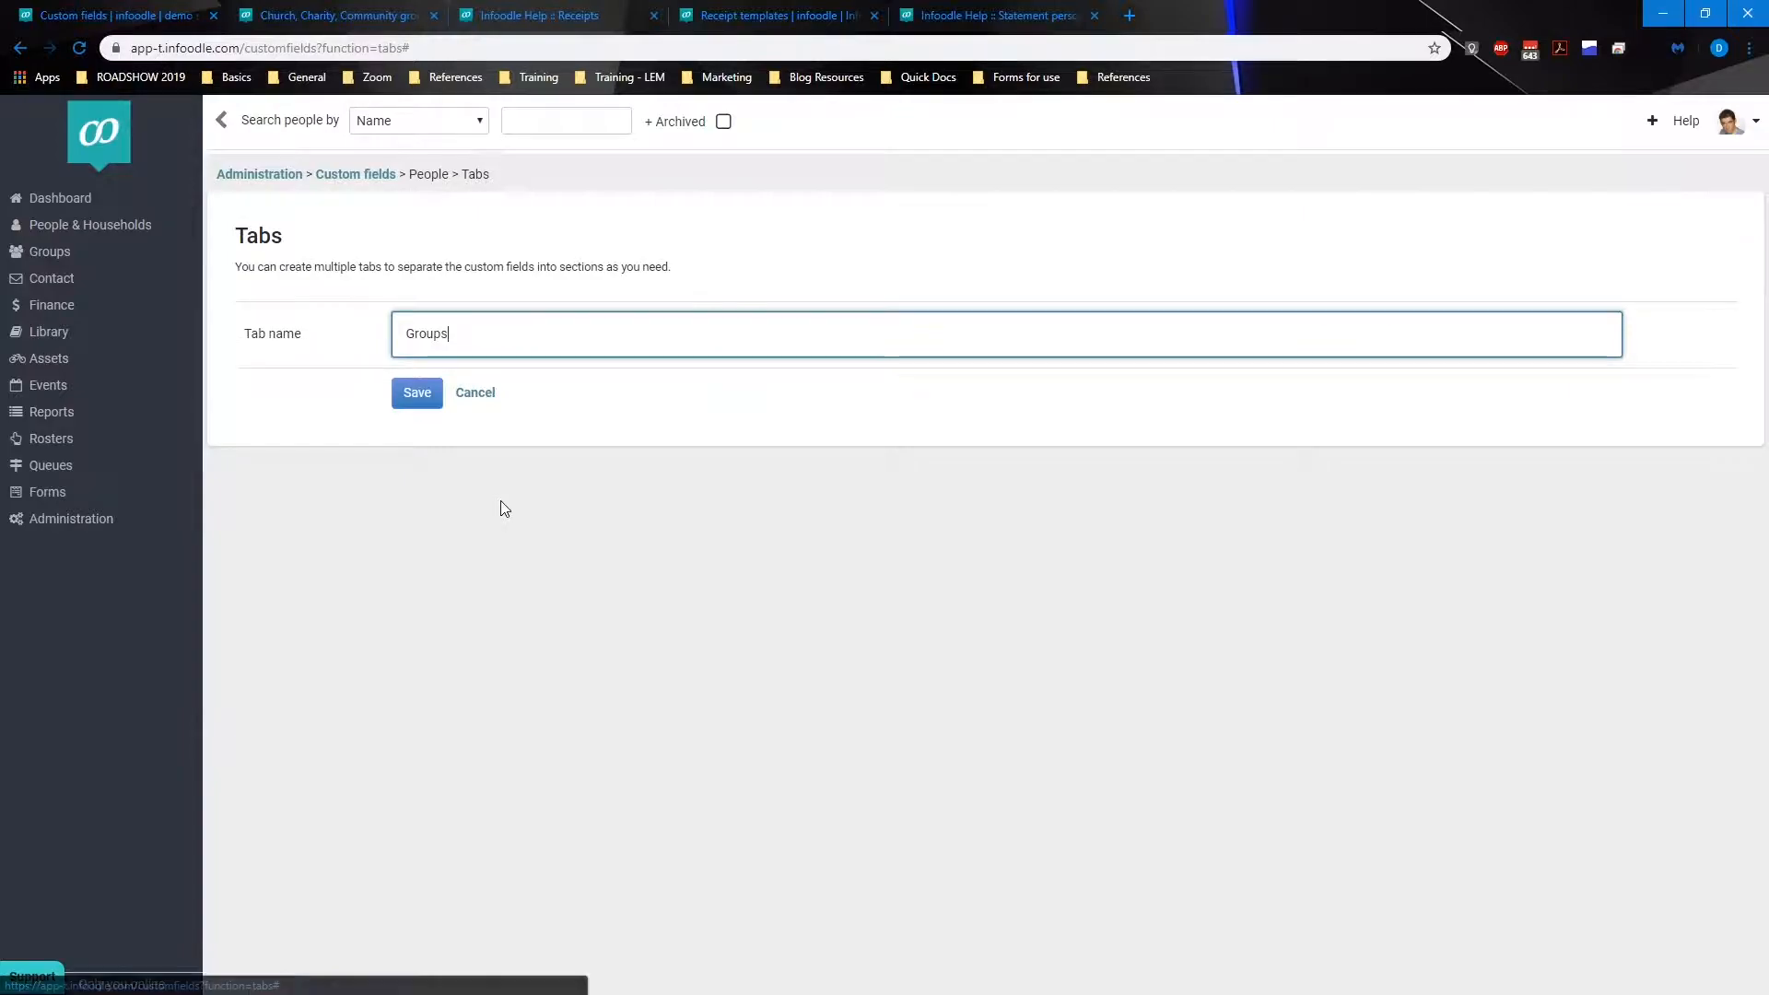
{"action": "left_click", "coordinate": [476, 394]}
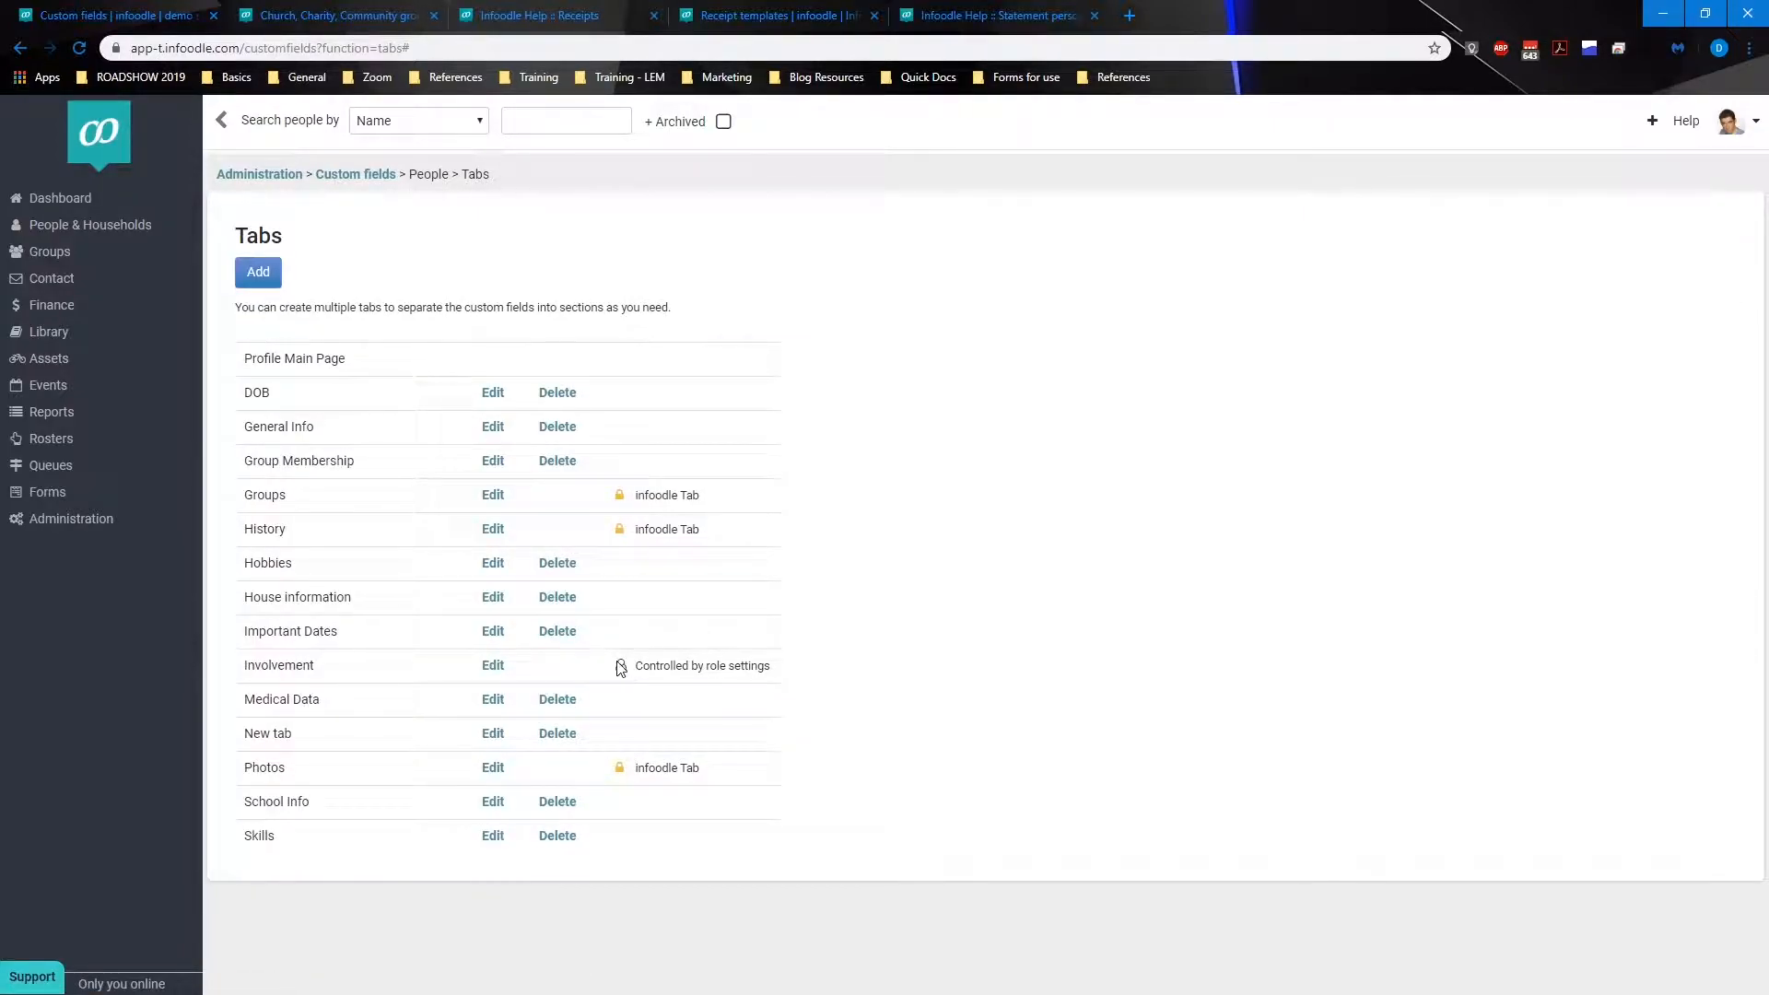
{"action": "left_click_drag", "start_coordinate": [666, 665], "coordinate": [755, 676]}
{"action": "left_click", "coordinate": [754, 677]}
Step: Add a new people tab named Name
{"action": "left_click", "coordinate": [260, 271]}
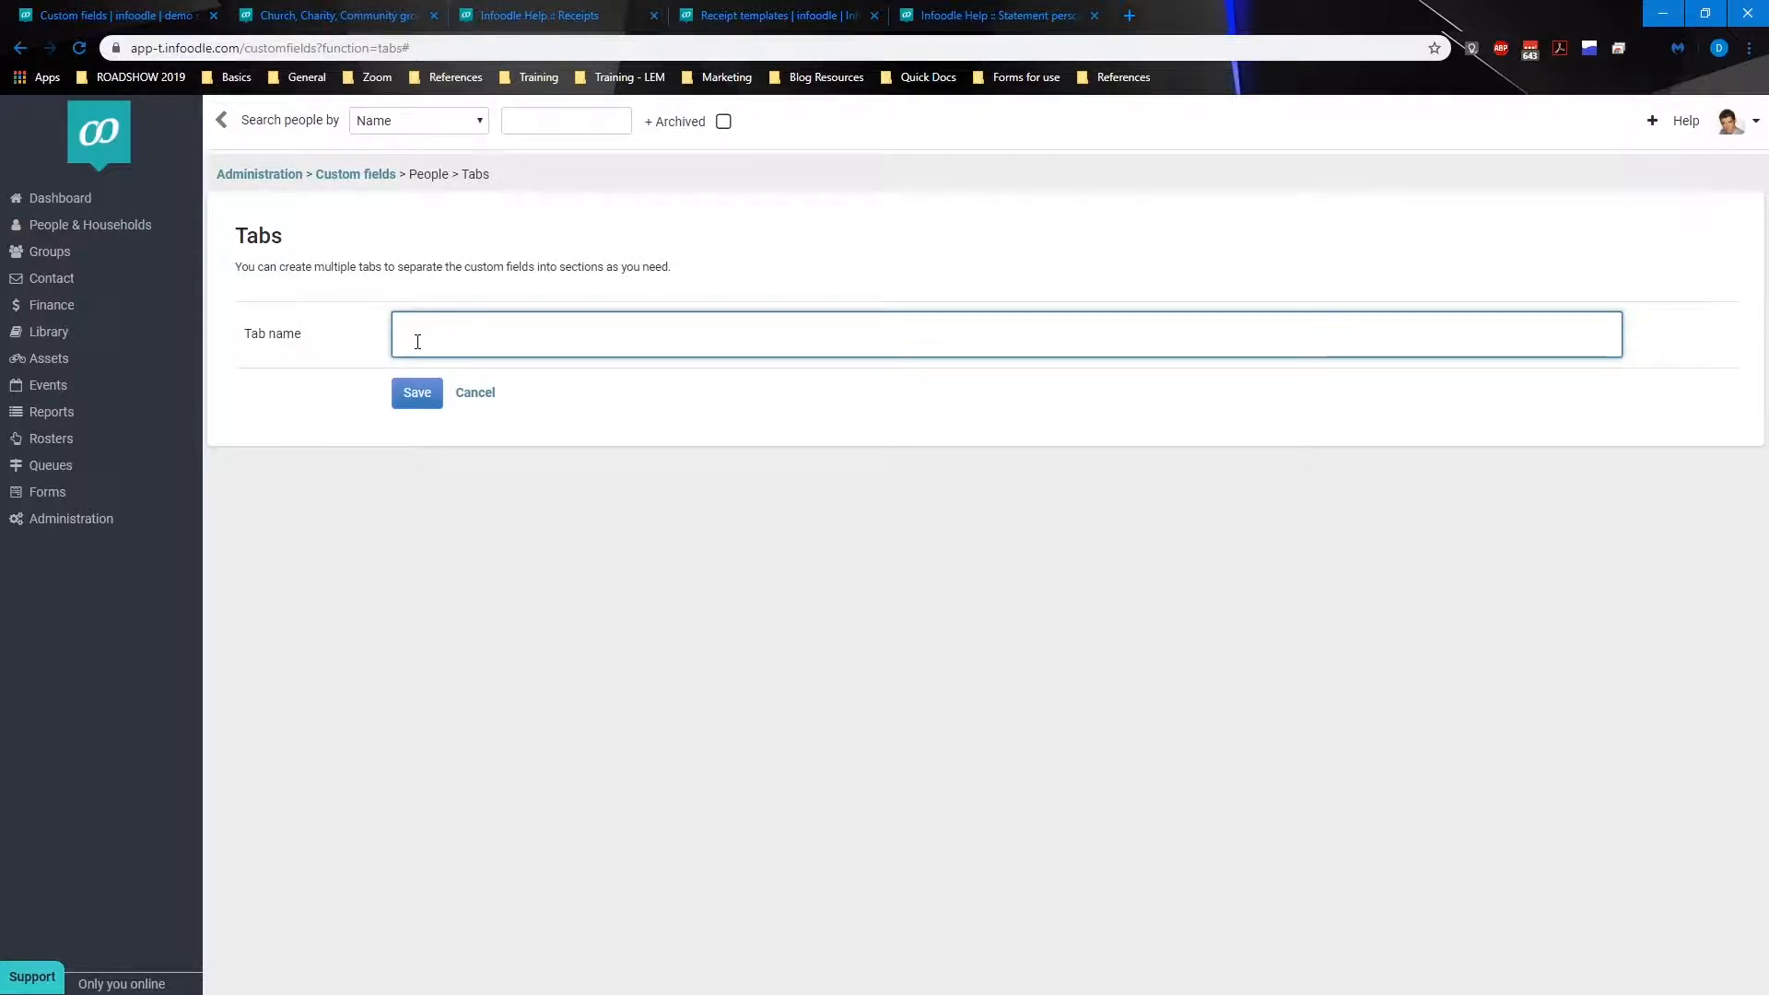
{"action": "left_click", "coordinate": [446, 336]}
{"action": "type", "text": "Name"}
{"action": "left_click", "coordinate": [422, 399]}
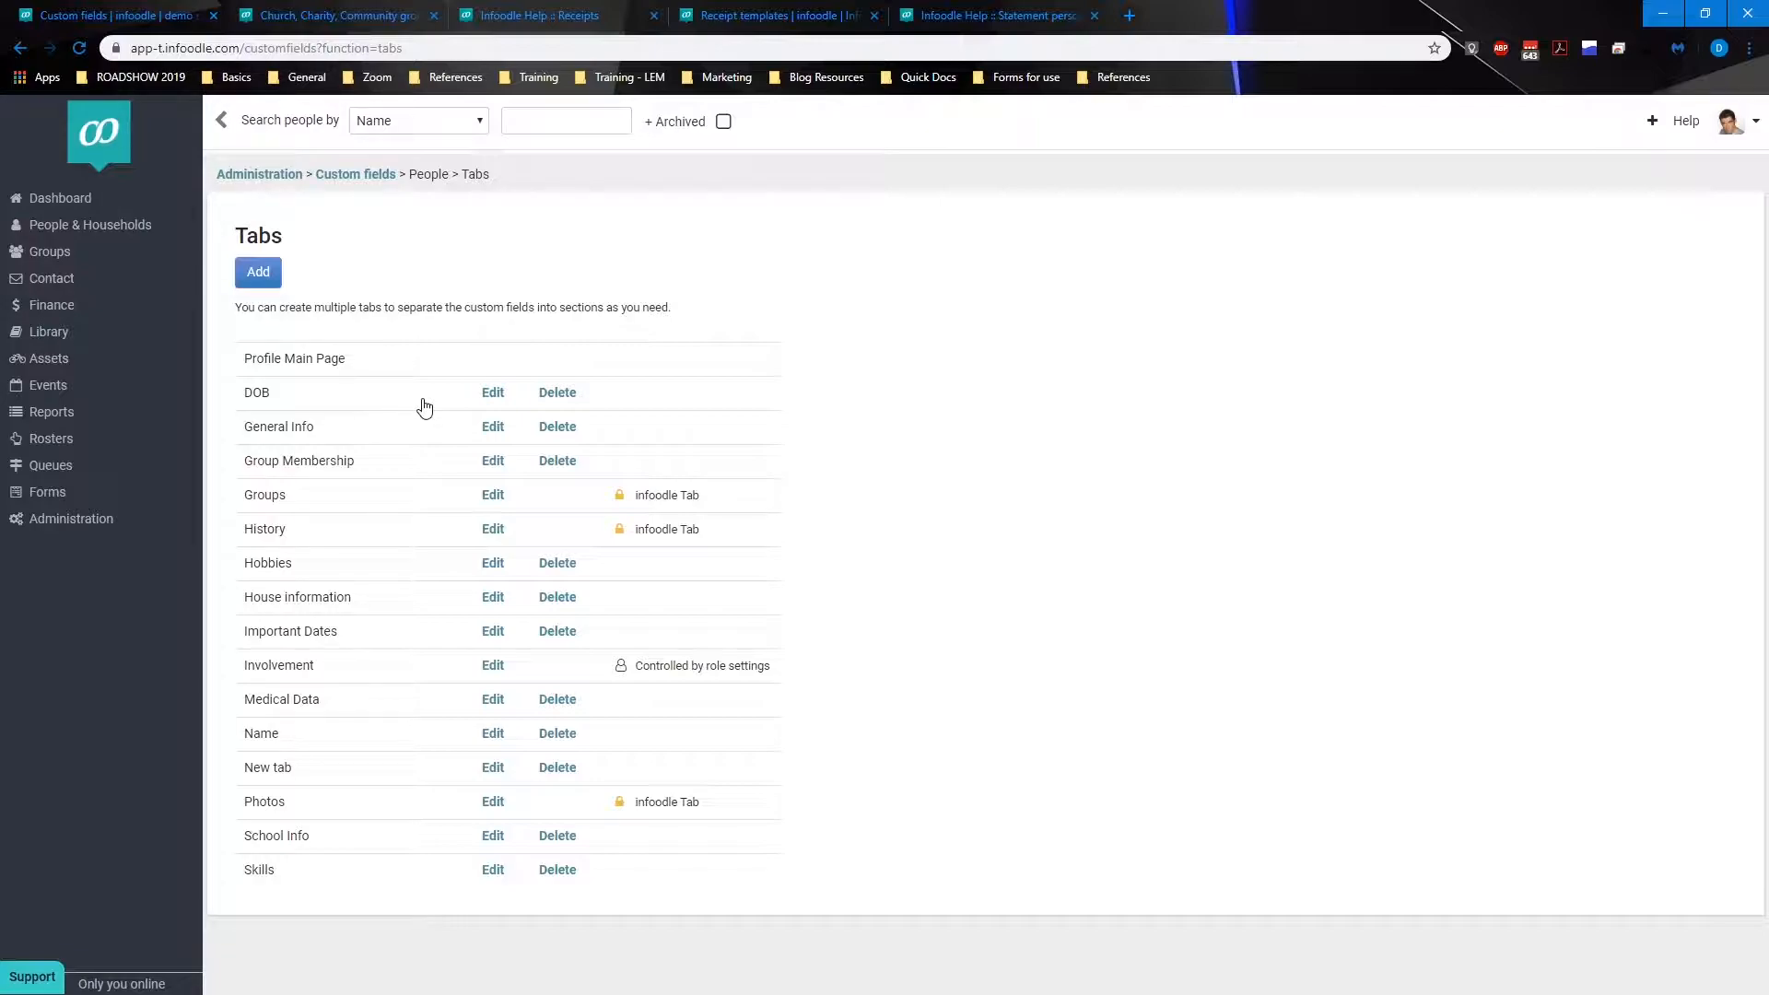
Step: Delete the Name tab
{"action": "left_click", "coordinate": [562, 735]}
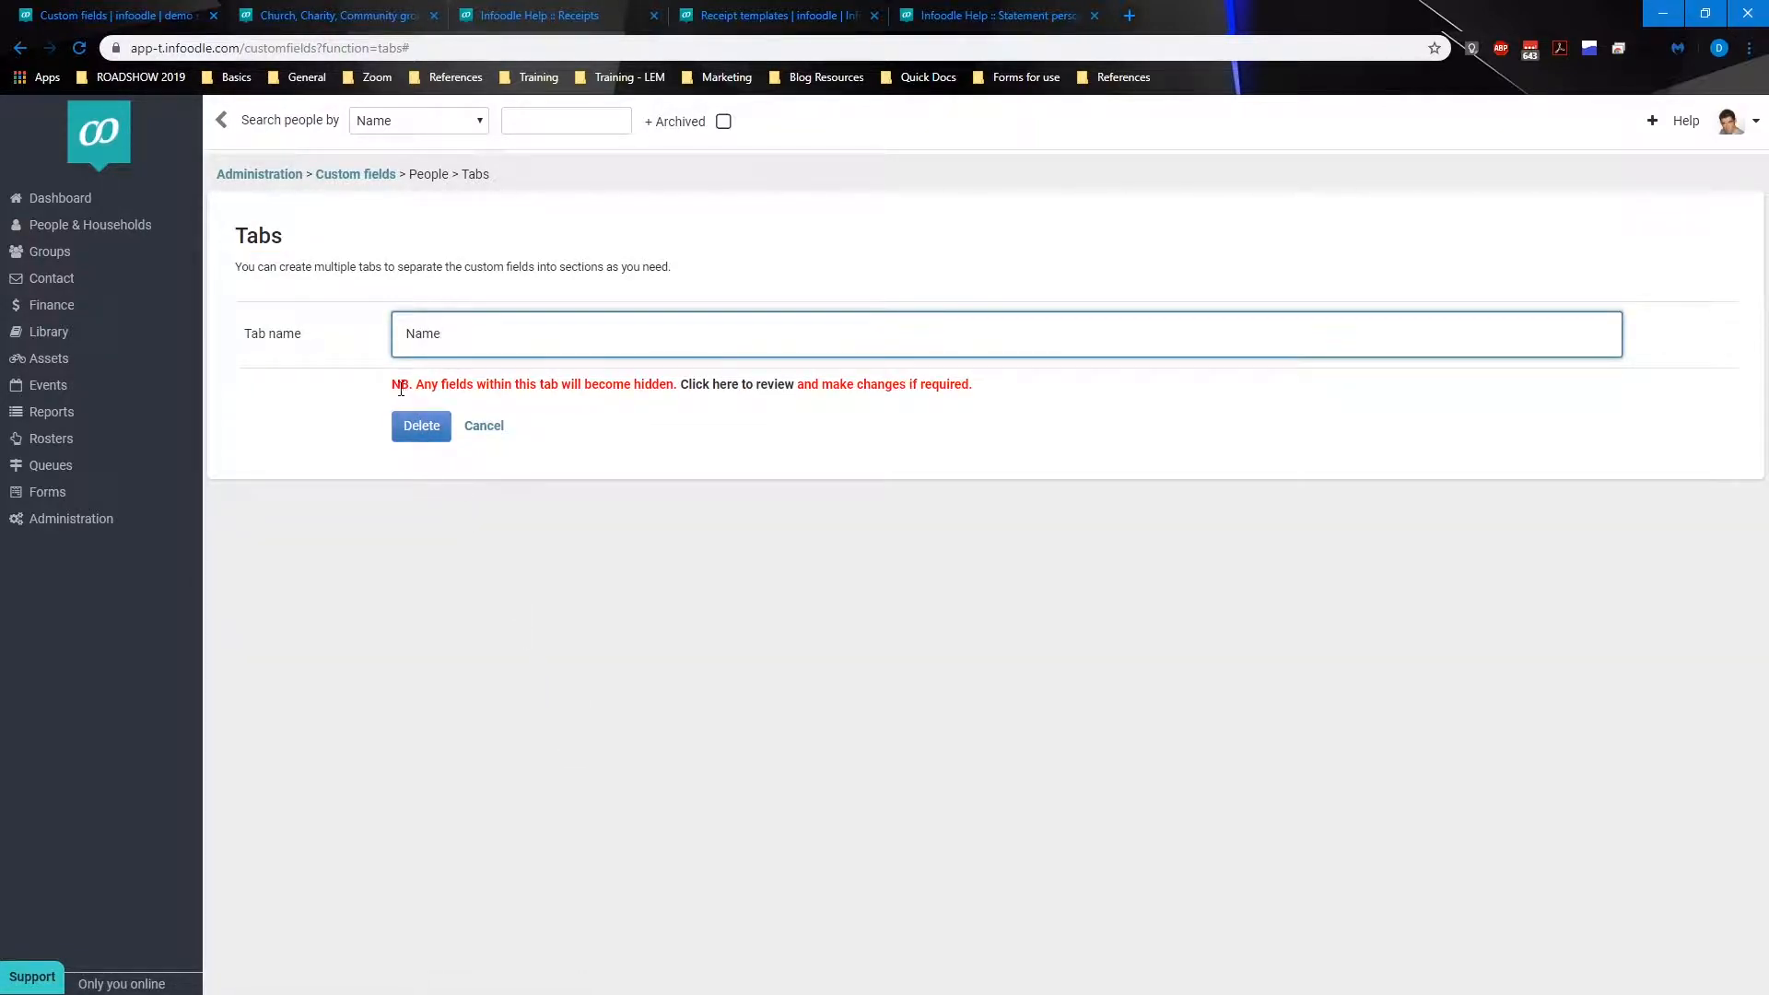
{"action": "left_click_drag", "start_coordinate": [391, 391], "coordinate": [672, 385]}
{"action": "left_click", "coordinate": [671, 385]}
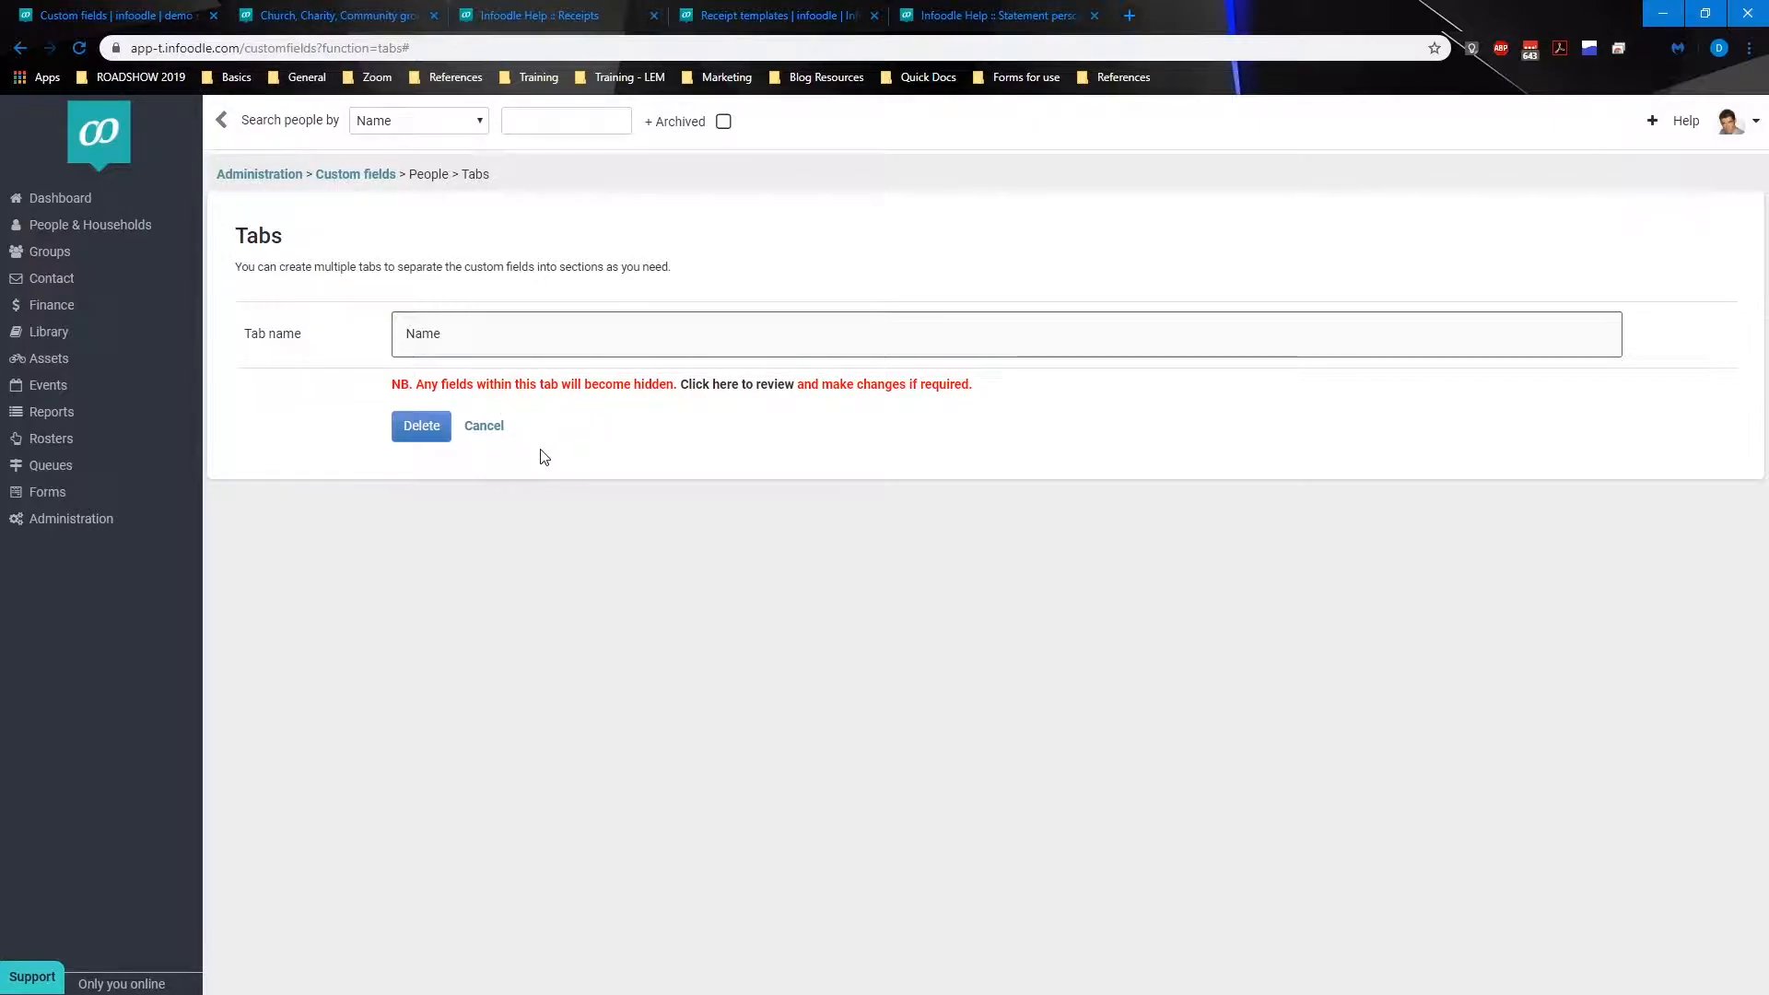
{"action": "left_click", "coordinate": [442, 427]}
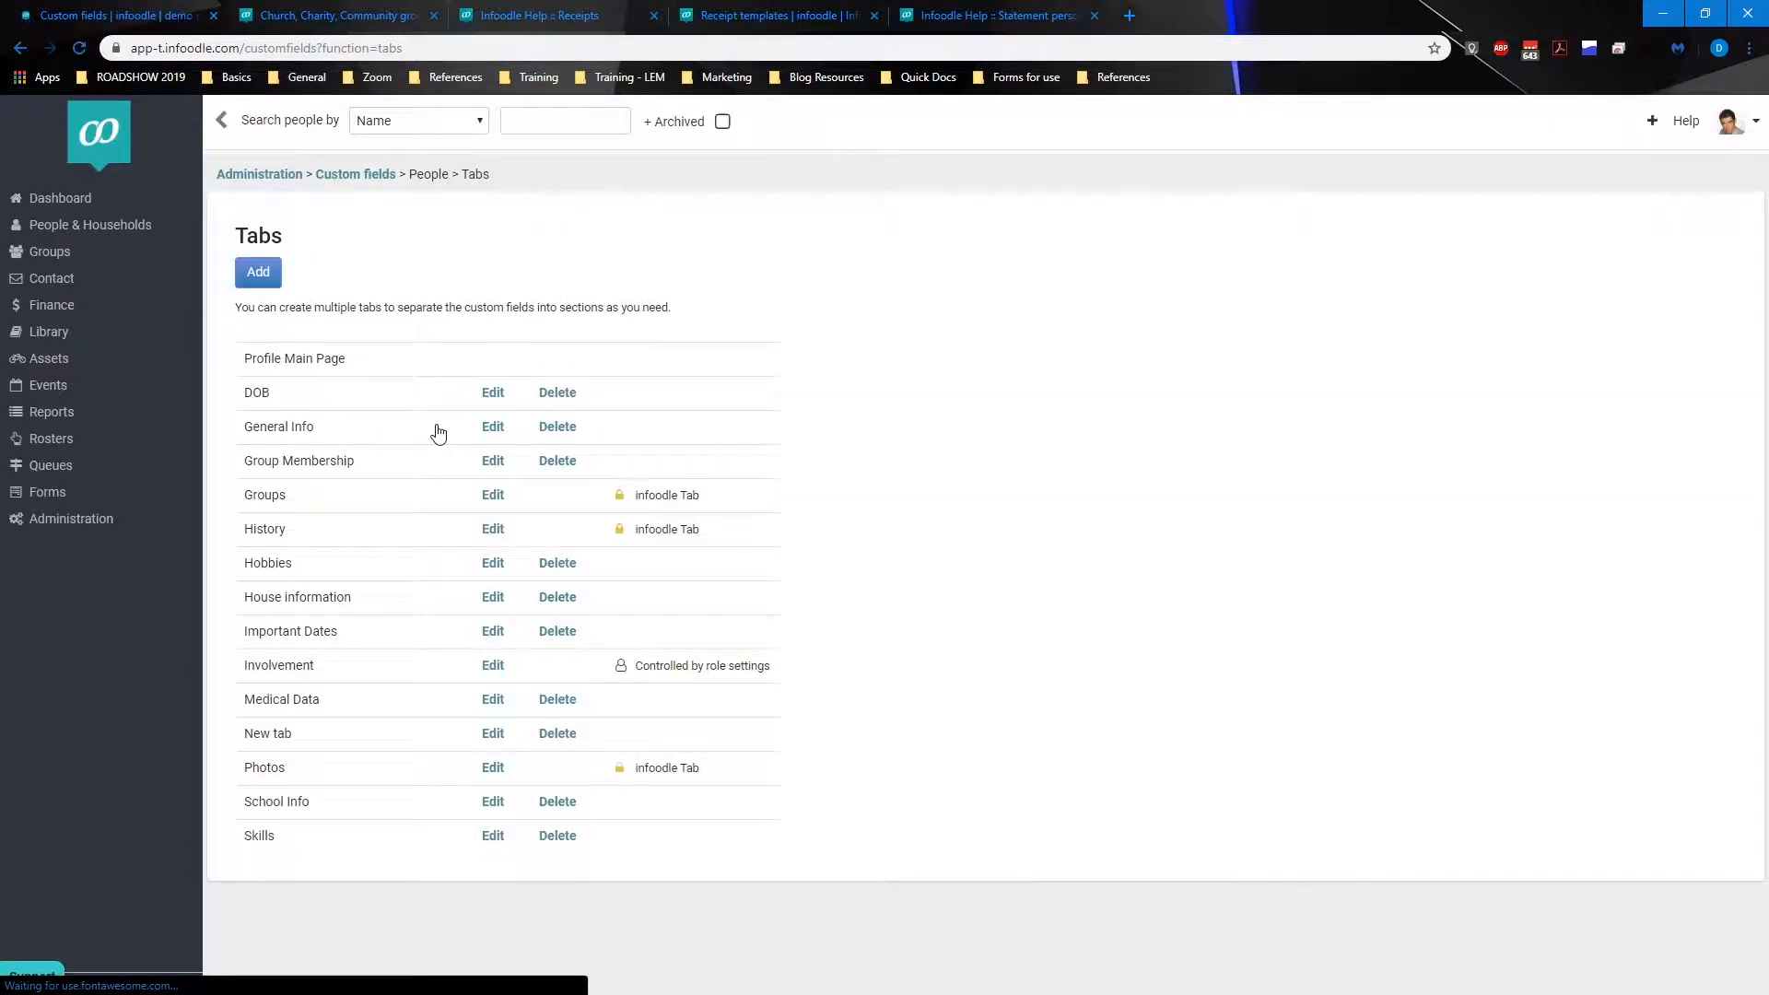
Step: Browse the people custom fields list and open the Add Field form without saving
{"action": "left_click", "coordinate": [352, 183]}
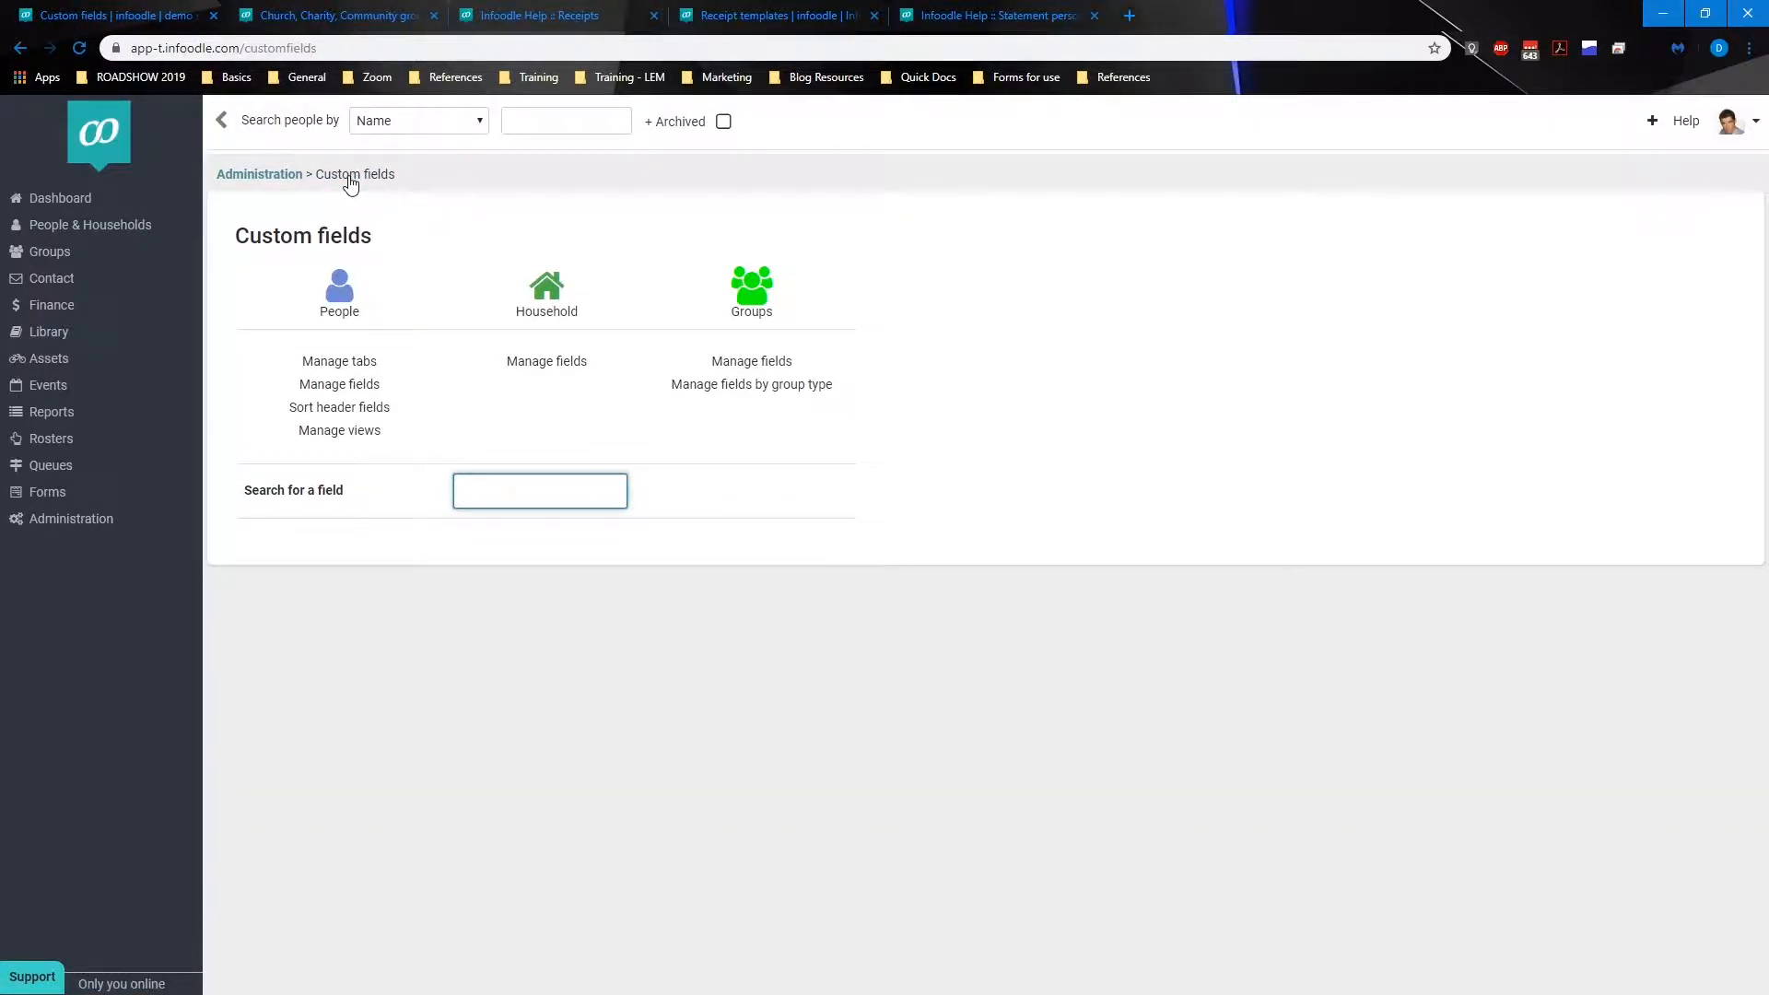
{"action": "left_click", "coordinate": [361, 391]}
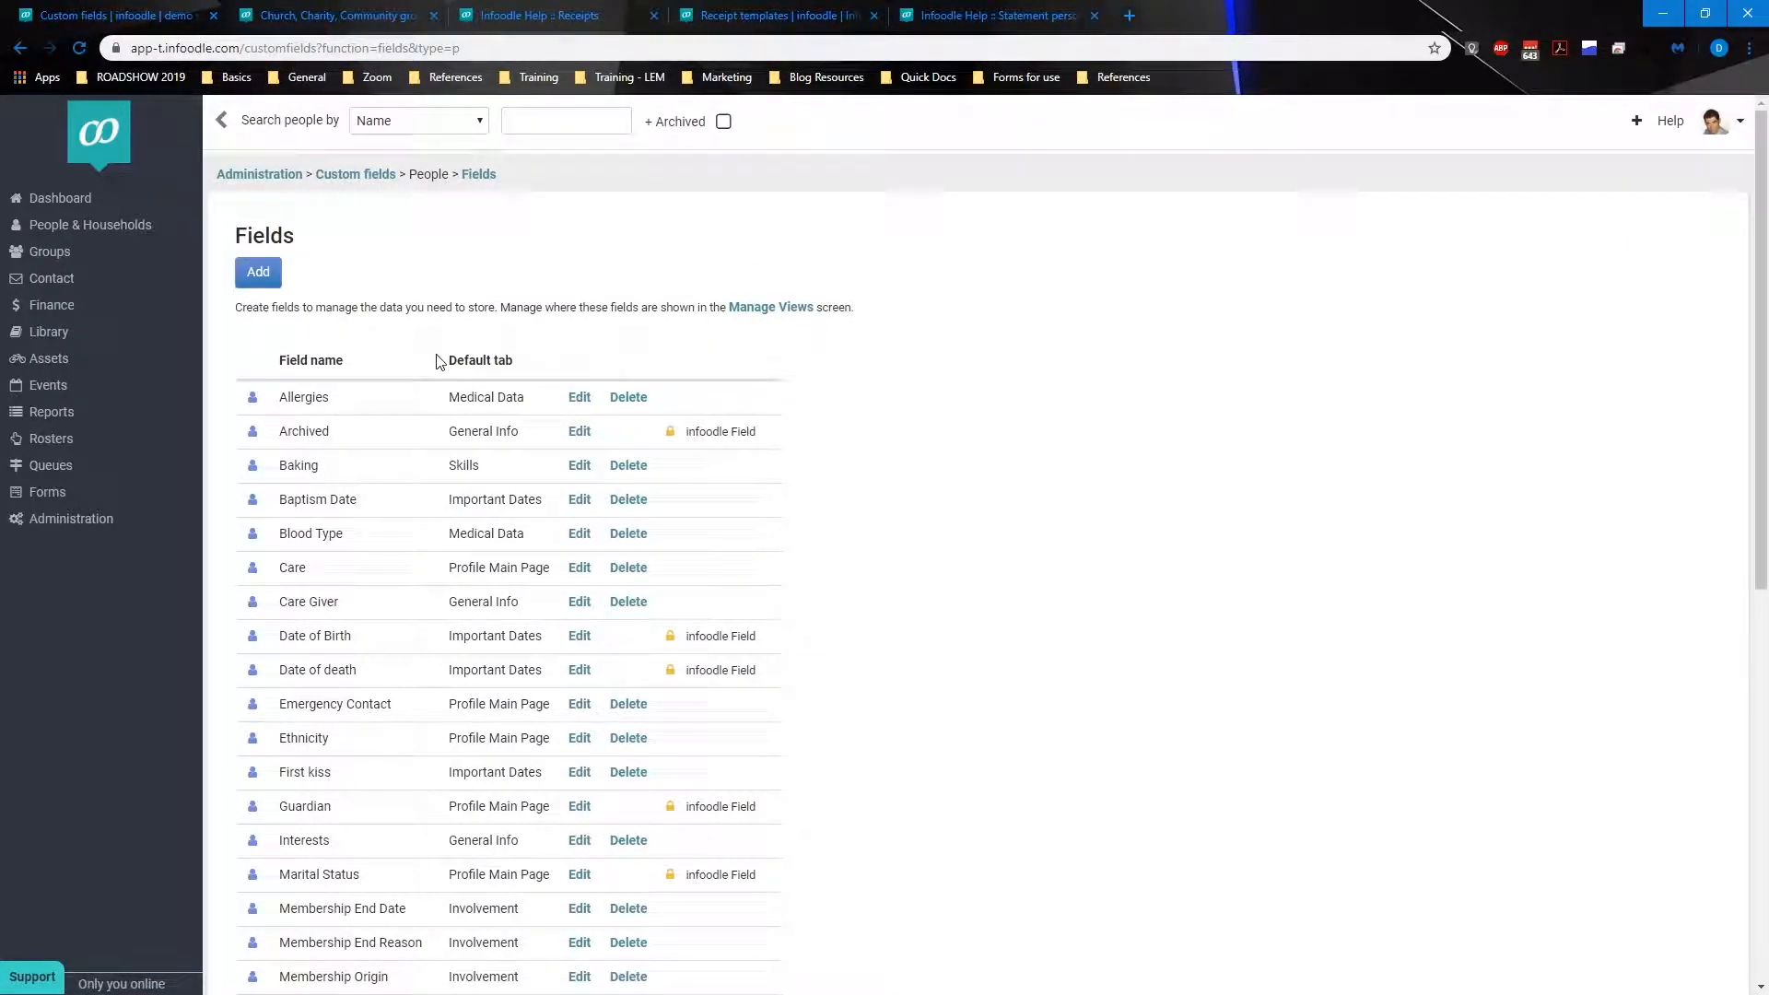
{"action": "scroll", "coordinate": [440, 361], "scroll_direction": "down", "scroll_amount": 8}
{"action": "scroll", "coordinate": [440, 362], "scroll_direction": "up", "scroll_amount": 8}
{"action": "left_click", "coordinate": [259, 273]}
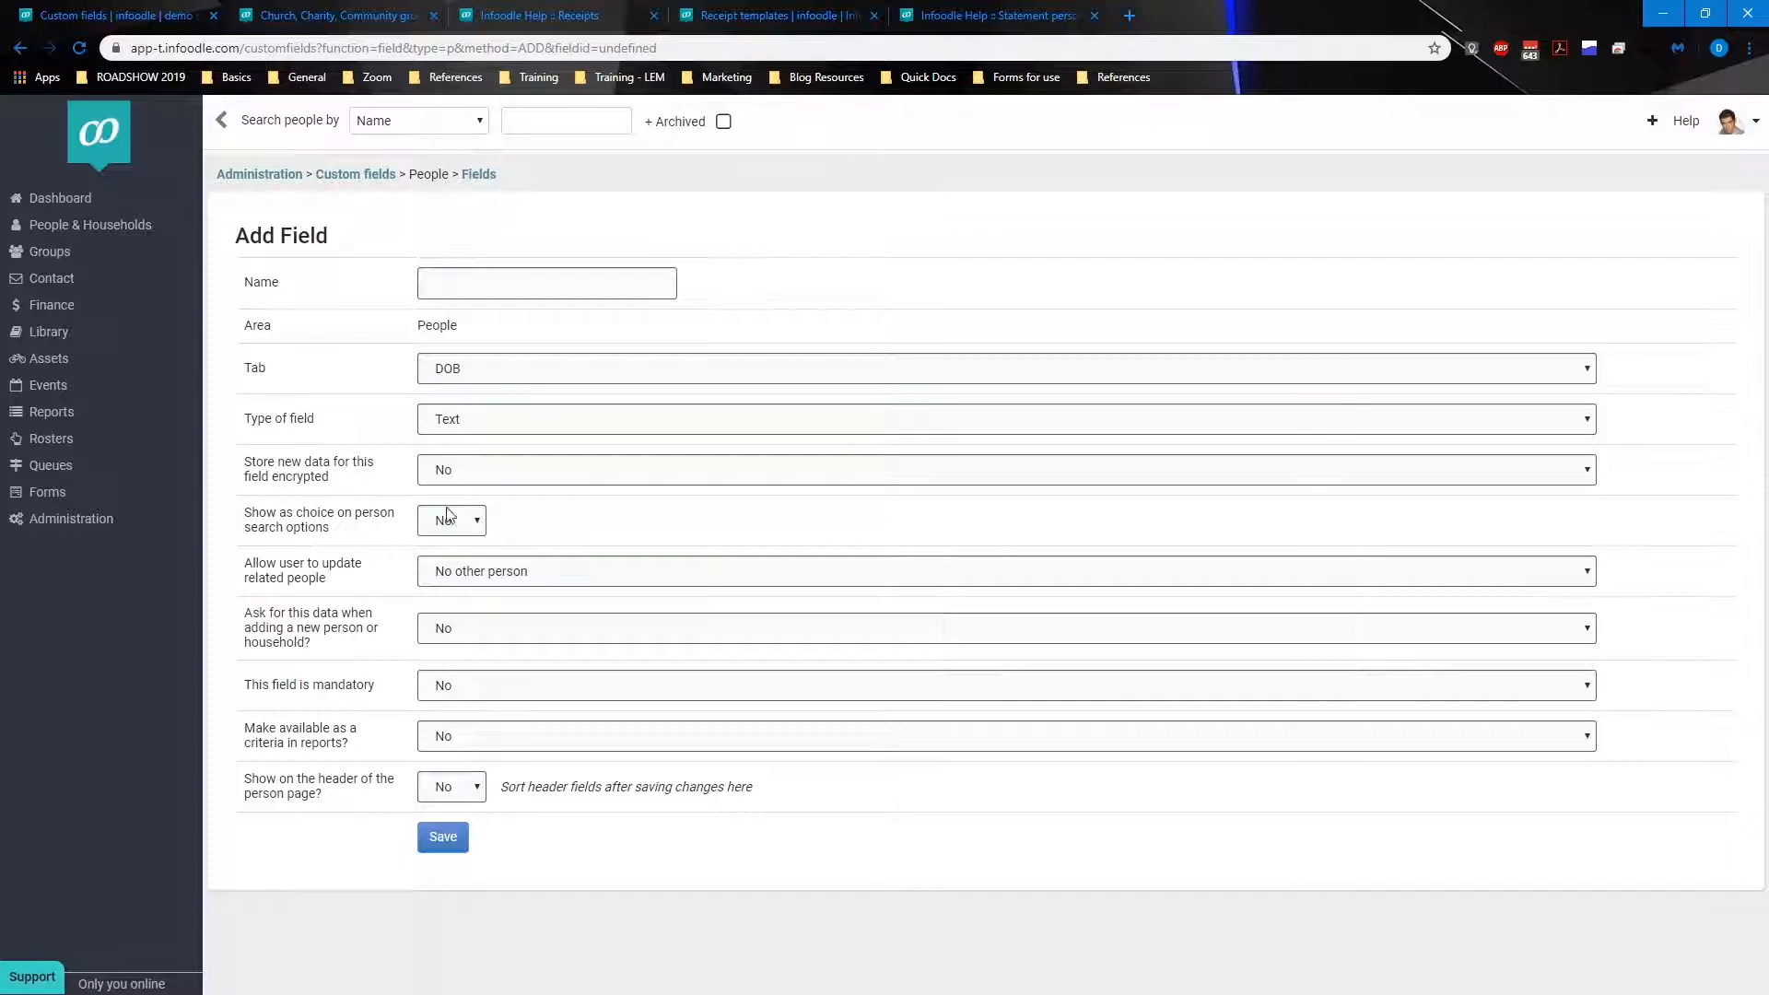
{"action": "left_click", "coordinate": [369, 175]}
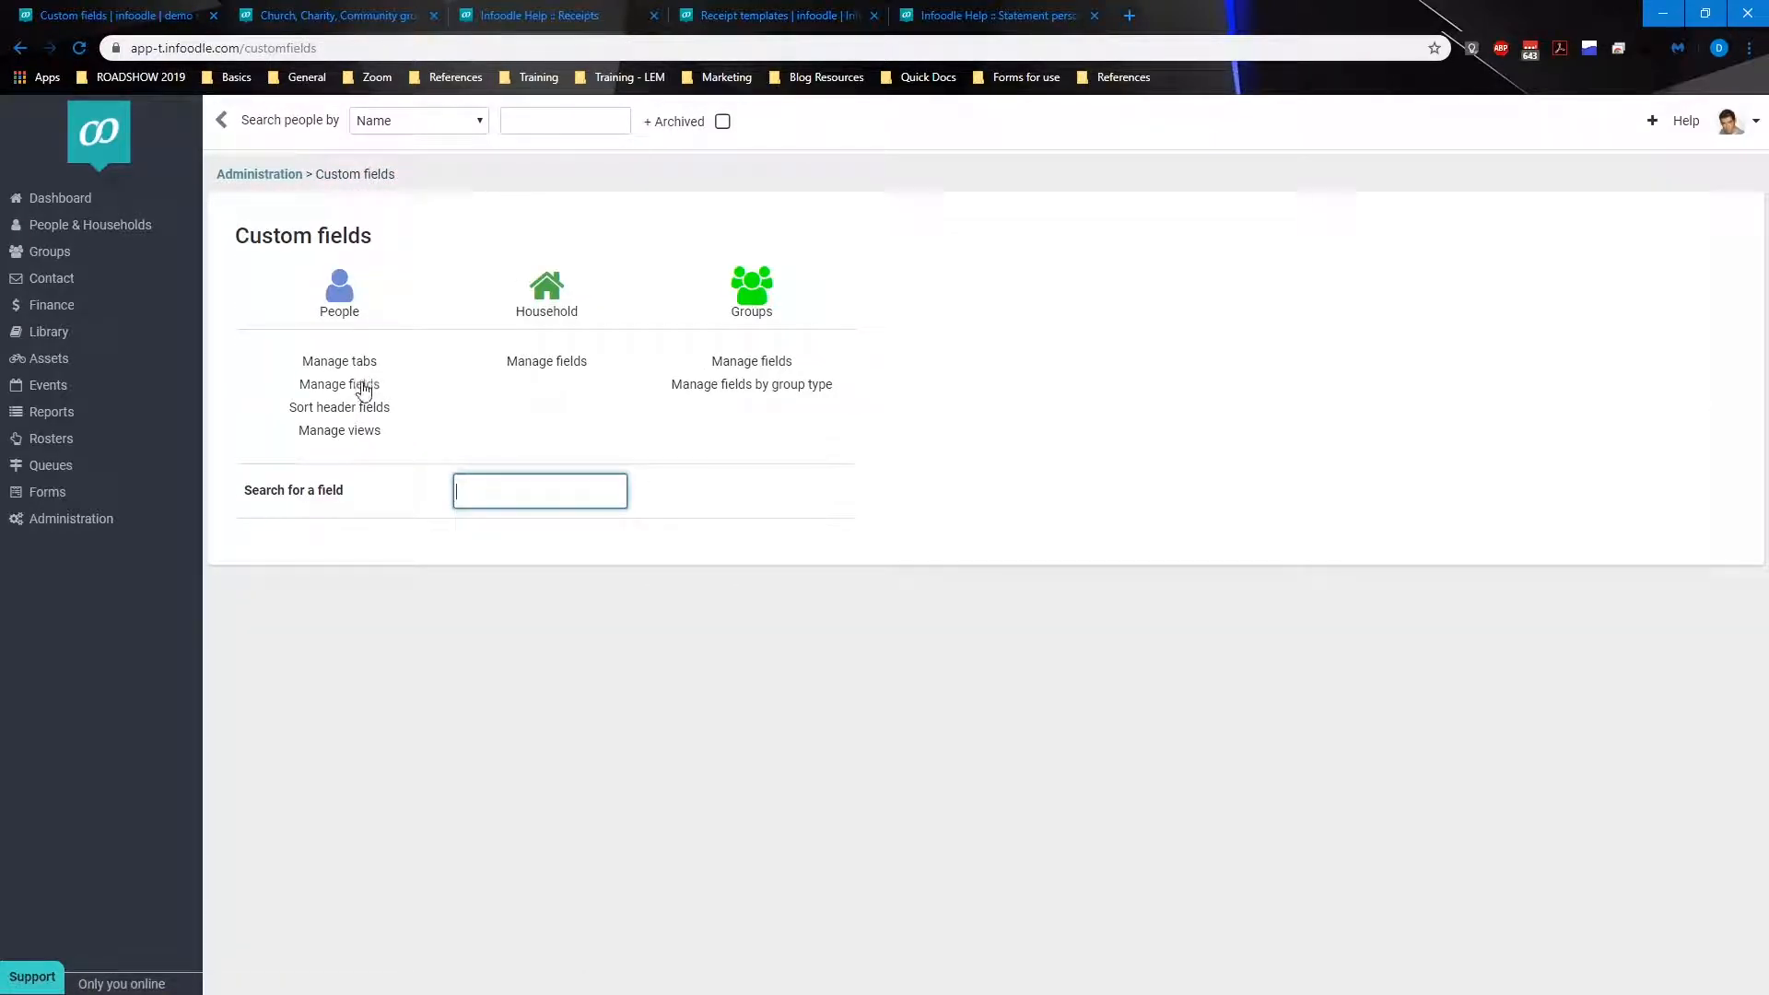
Step: Review the people fields list and their default tabs, returning to the custom fields overview
{"action": "left_click", "coordinate": [363, 387]}
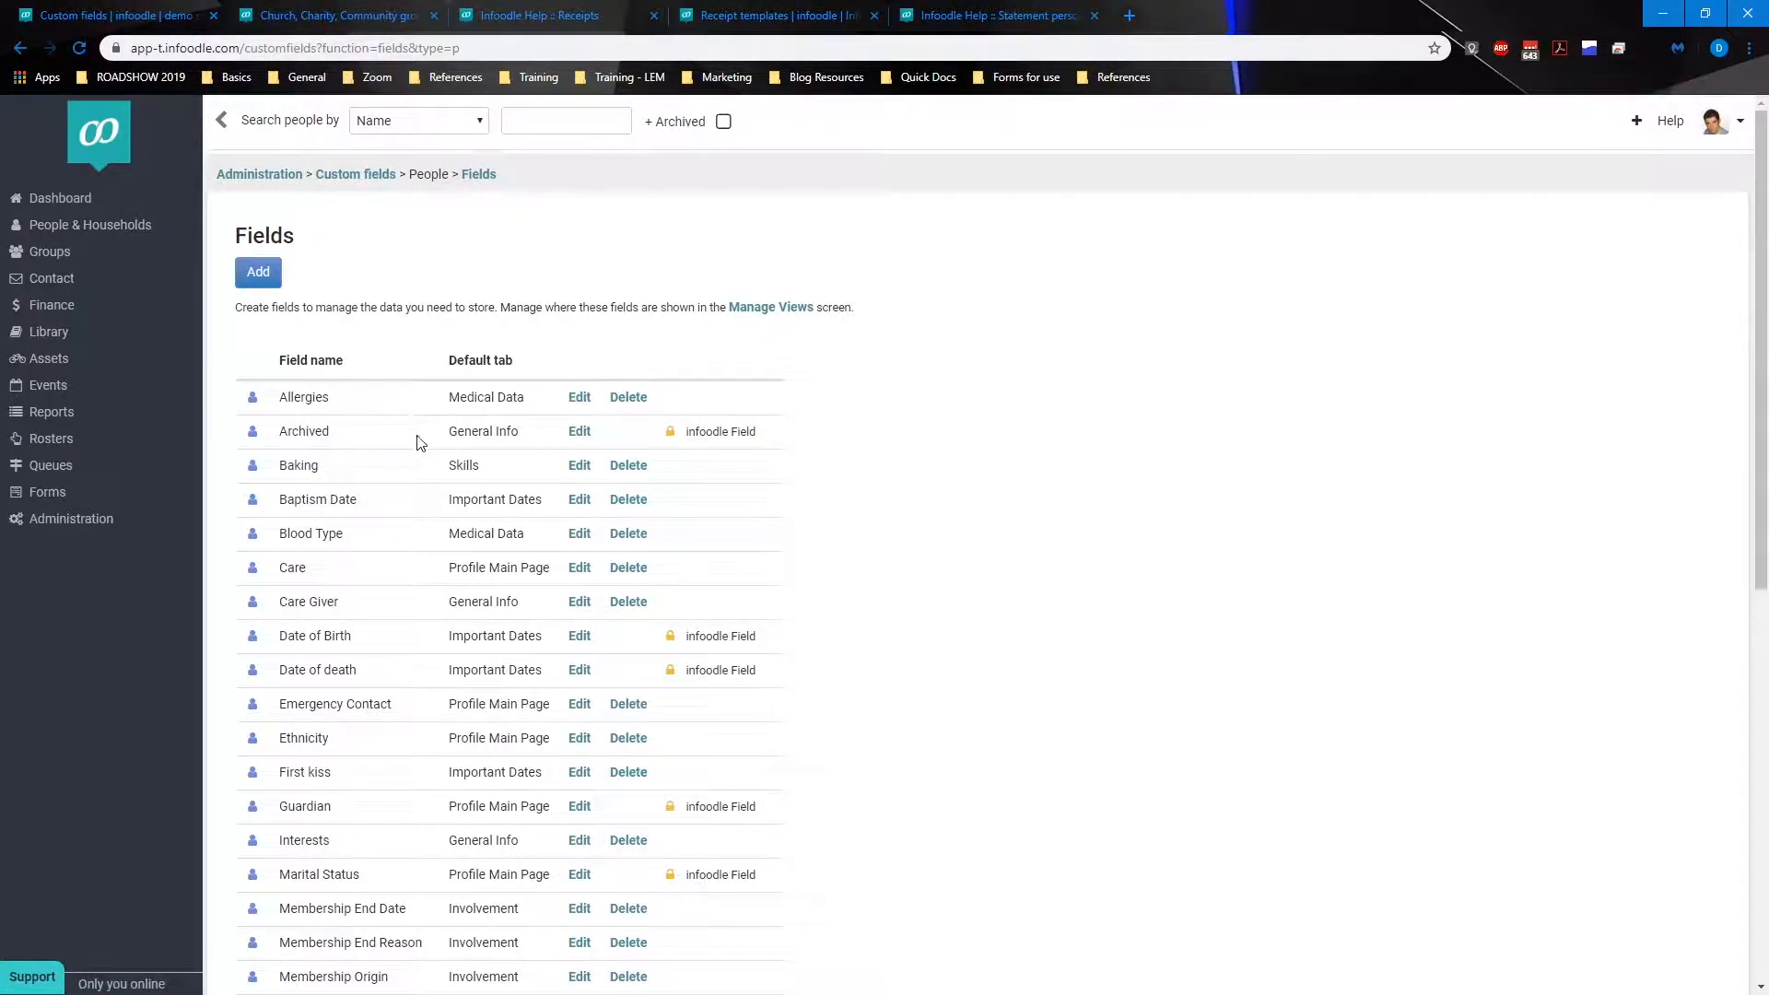
{"action": "scroll", "coordinate": [411, 433], "scroll_direction": "down", "scroll_amount": 1}
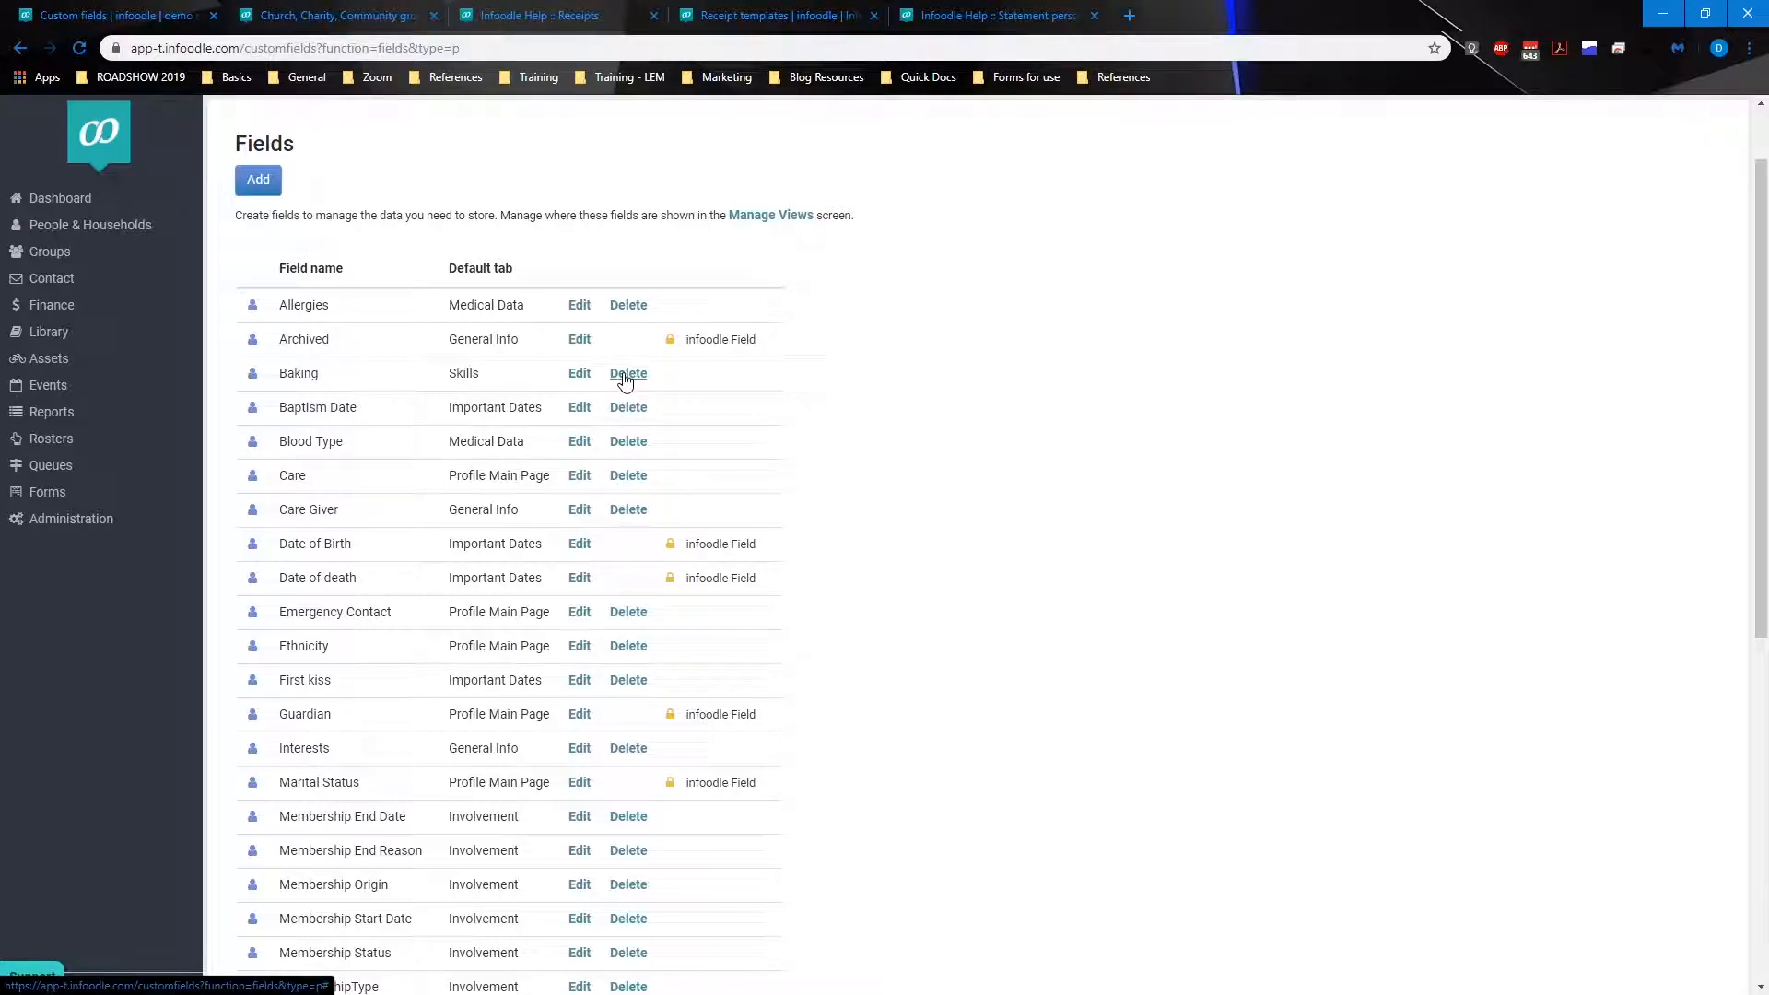
{"action": "scroll", "coordinate": [624, 381], "scroll_direction": "up", "scroll_amount": 1}
{"action": "left_click", "coordinate": [367, 175]}
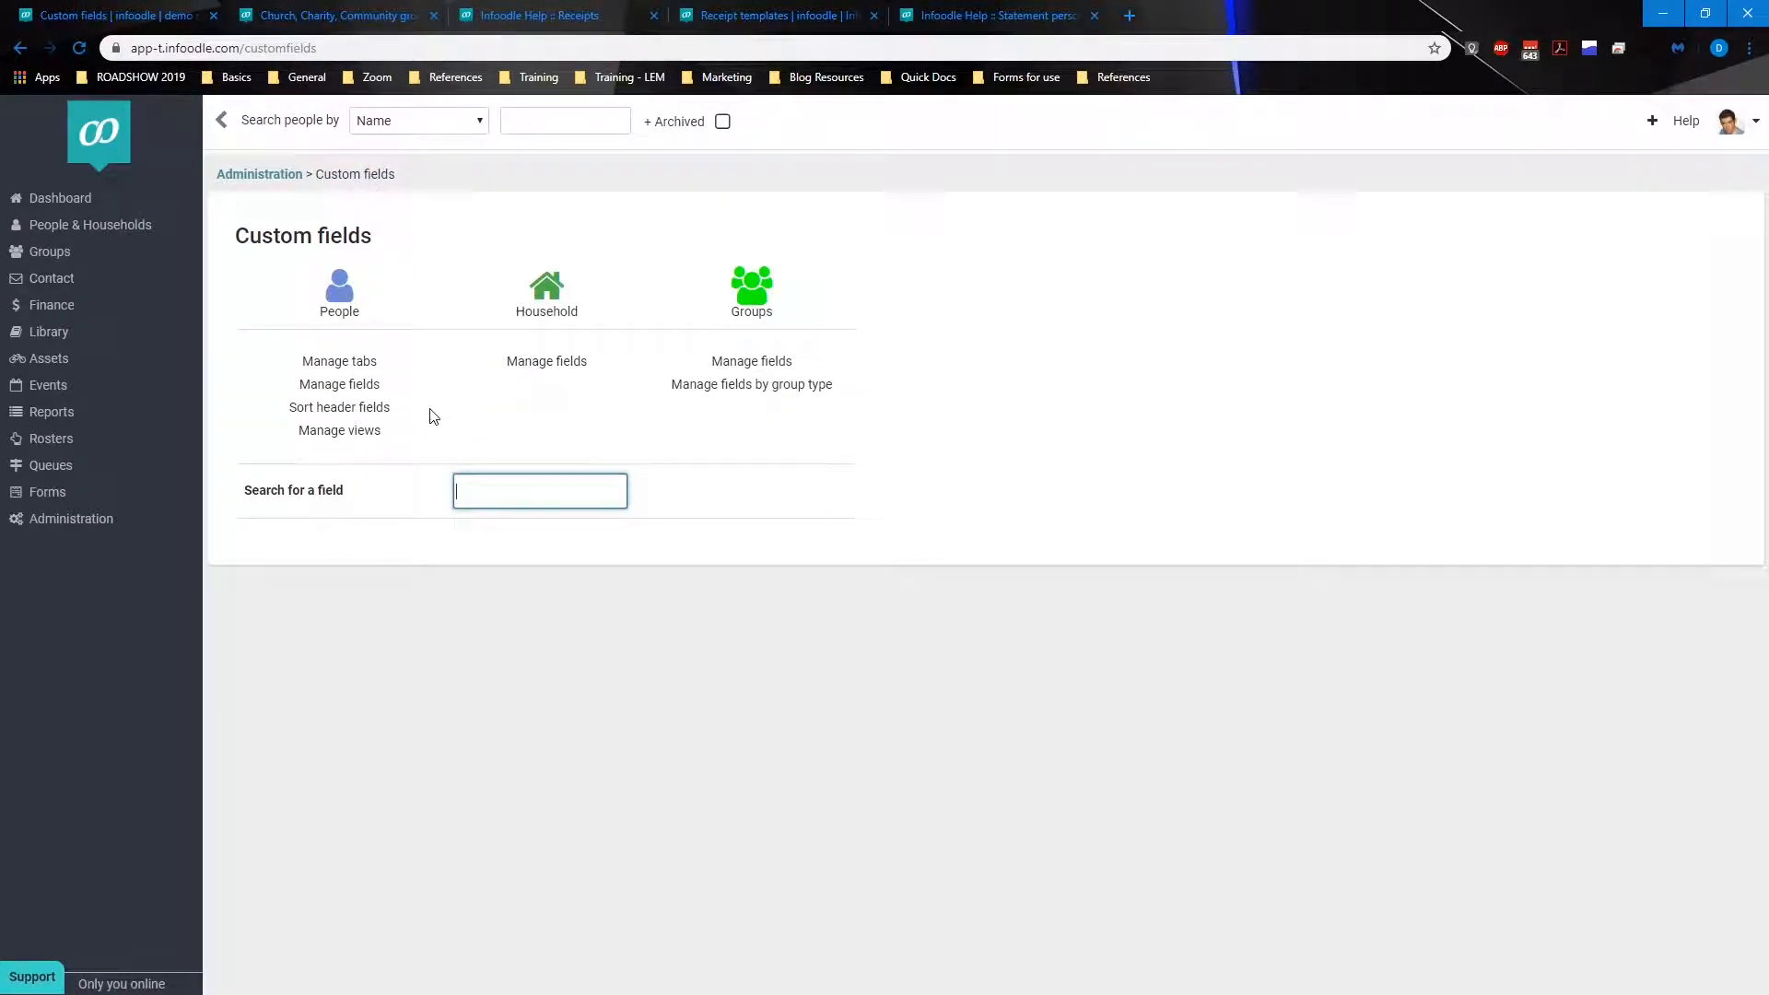
Step: Reorder the header fields, moving enc-field and MembershipType up below Emergency Contact
{"action": "left_click", "coordinate": [375, 410]}
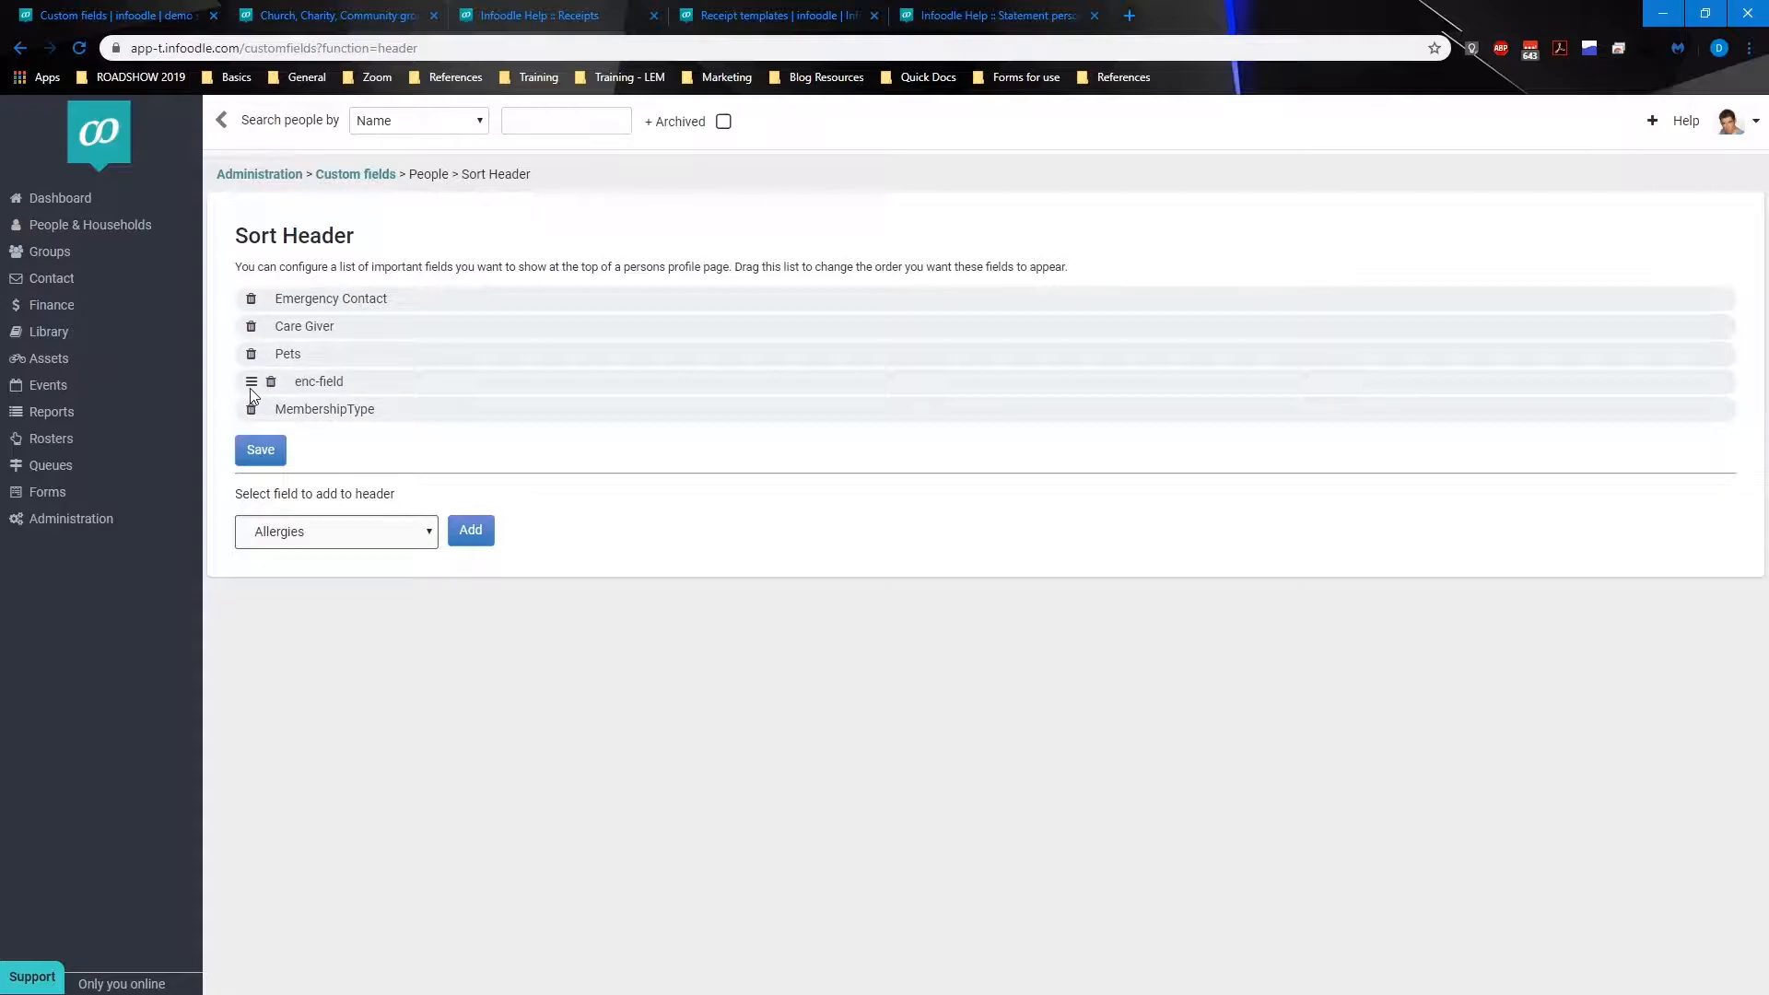
{"action": "left_click_drag", "start_coordinate": [252, 383], "coordinate": [256, 330]}
{"action": "left_click_drag", "start_coordinate": [252, 409], "coordinate": [268, 353]}
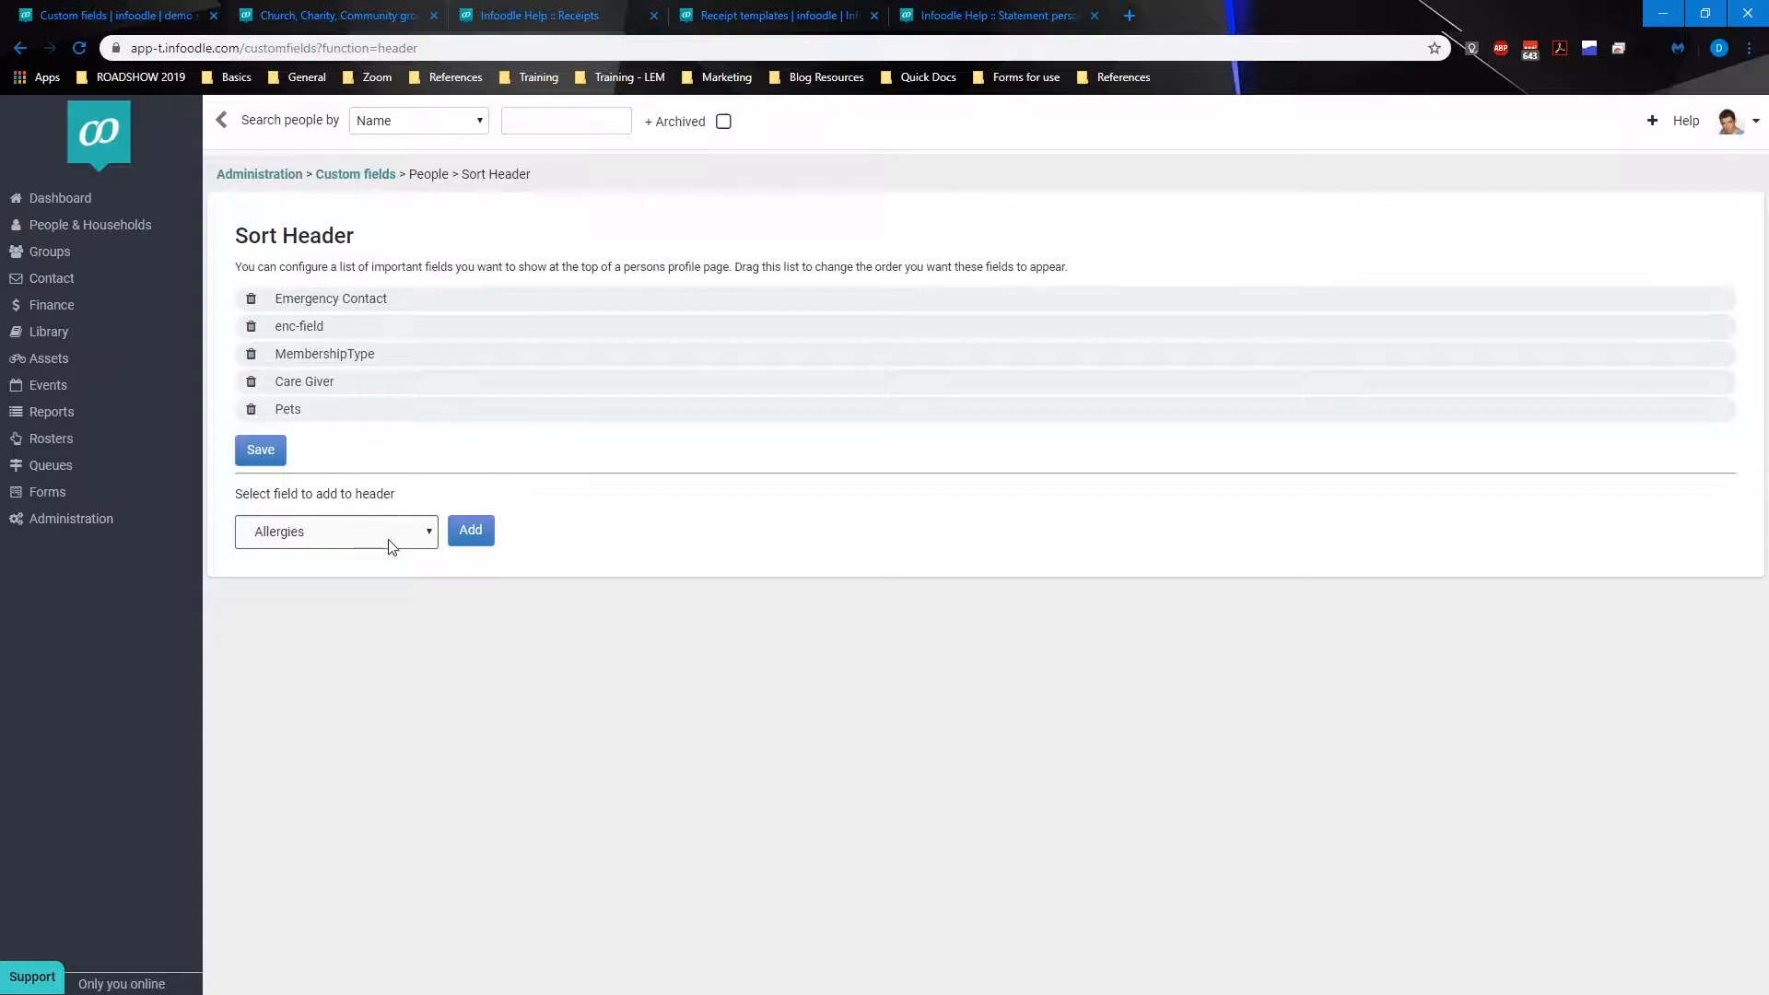
Step: Add Date of Birth to the header fields and remove it again
{"action": "left_click", "coordinate": [415, 542]}
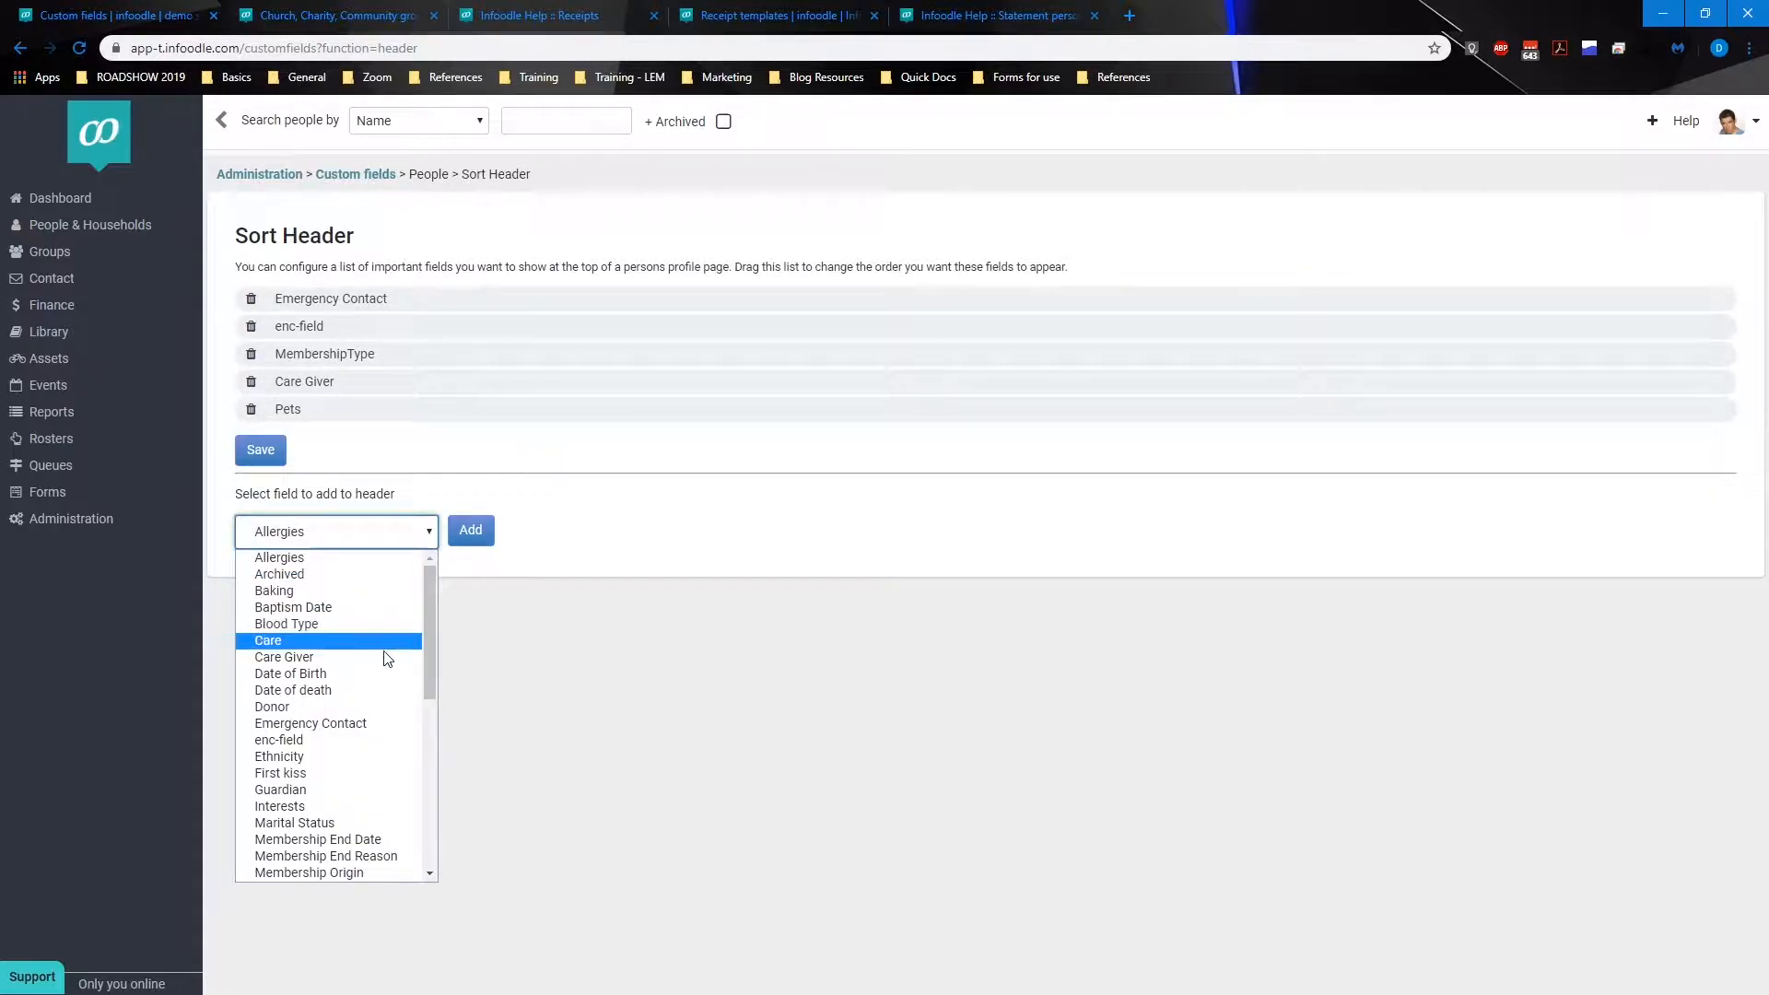
{"action": "left_click", "coordinate": [383, 680]}
{"action": "left_click", "coordinate": [469, 531]}
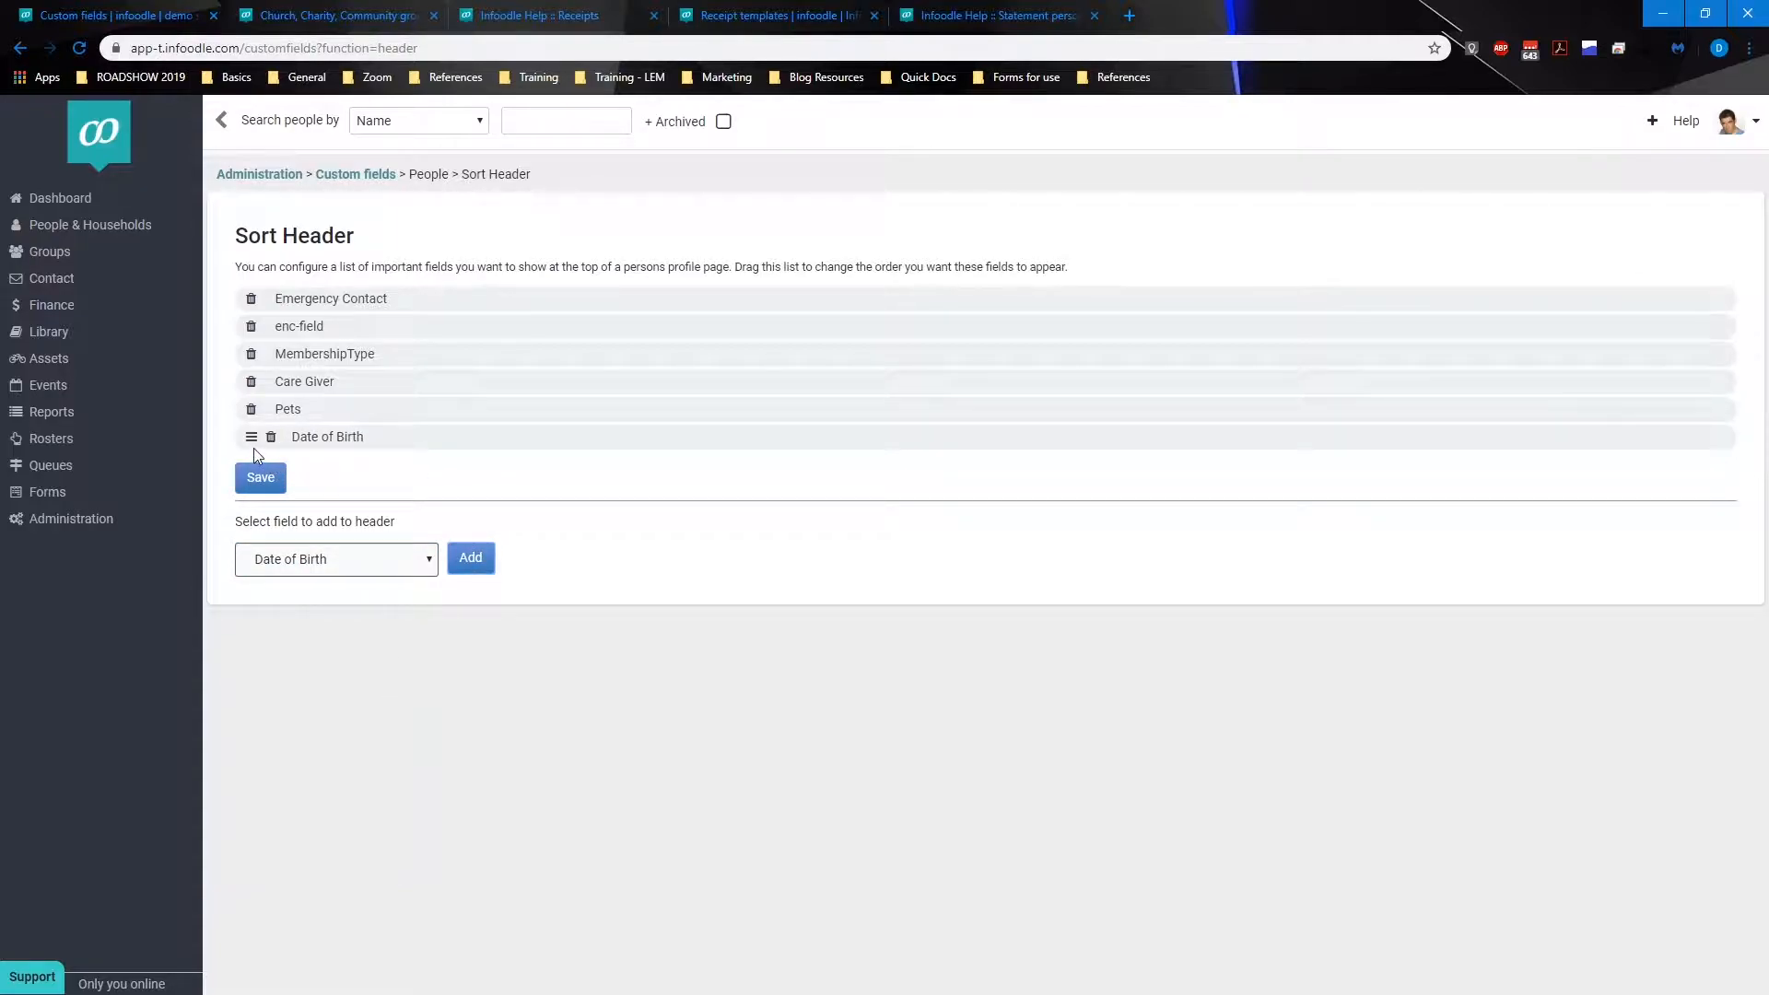
{"action": "left_click", "coordinate": [271, 440]}
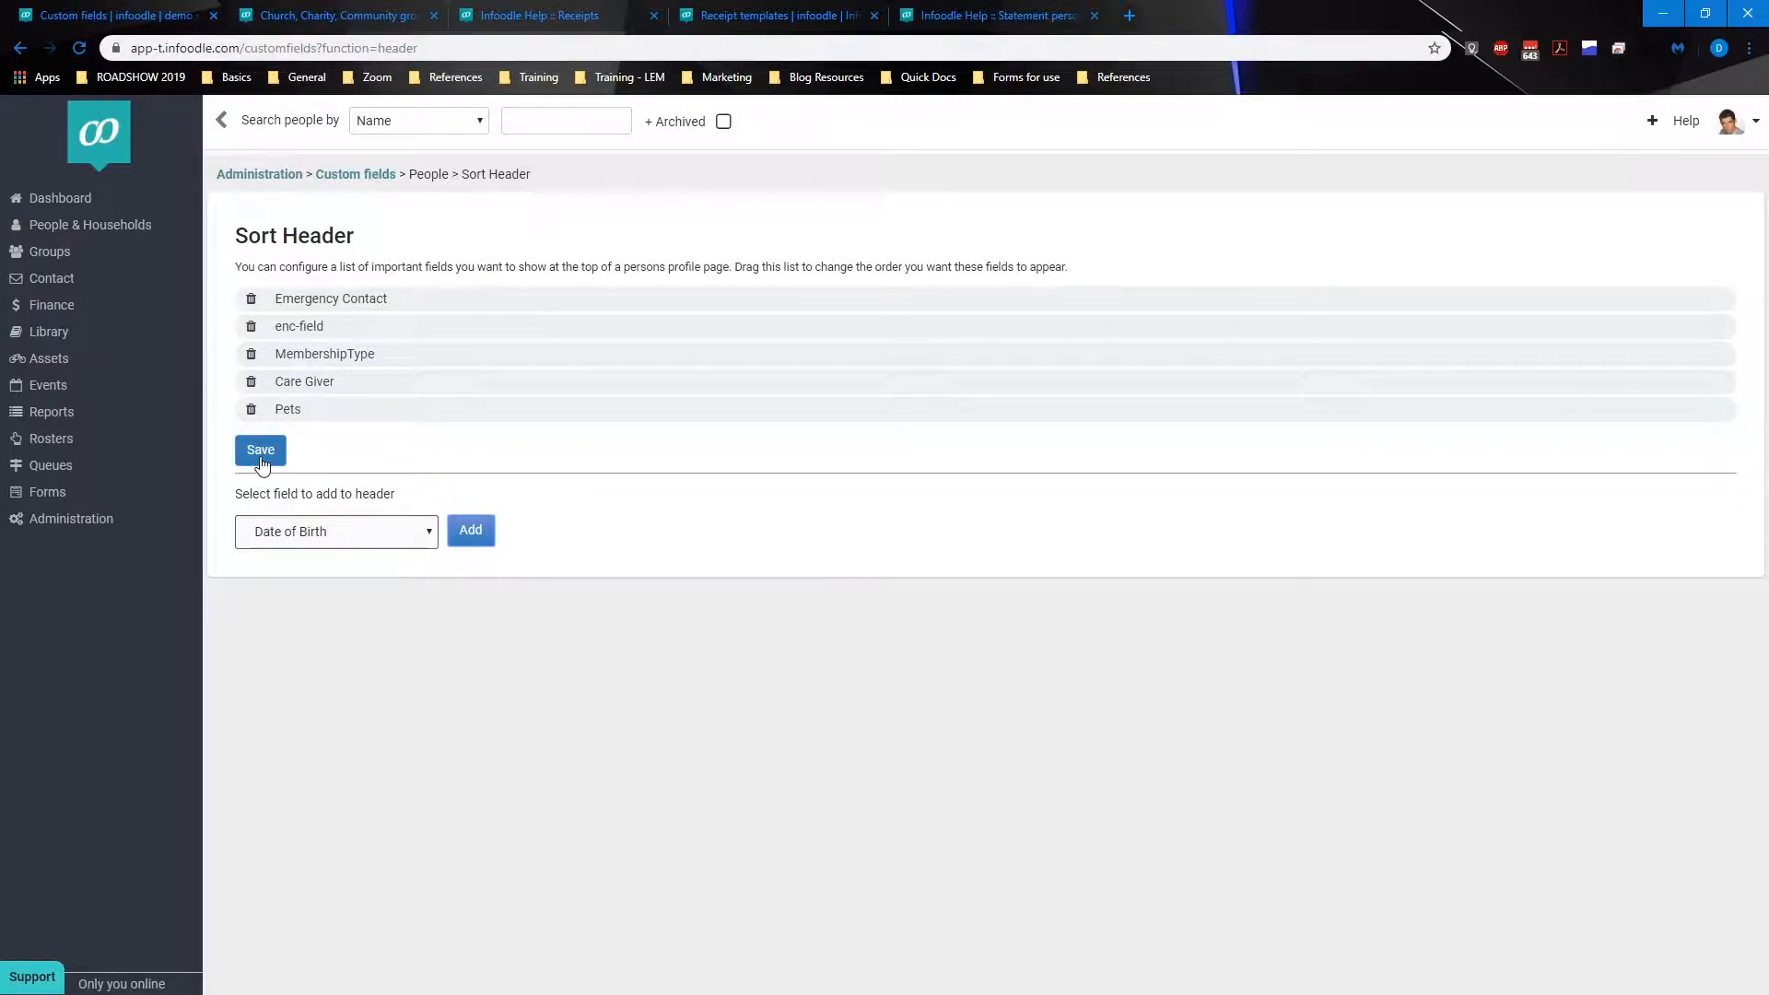
Step: Save the sorted header field order
{"action": "left_click", "coordinate": [262, 453]}
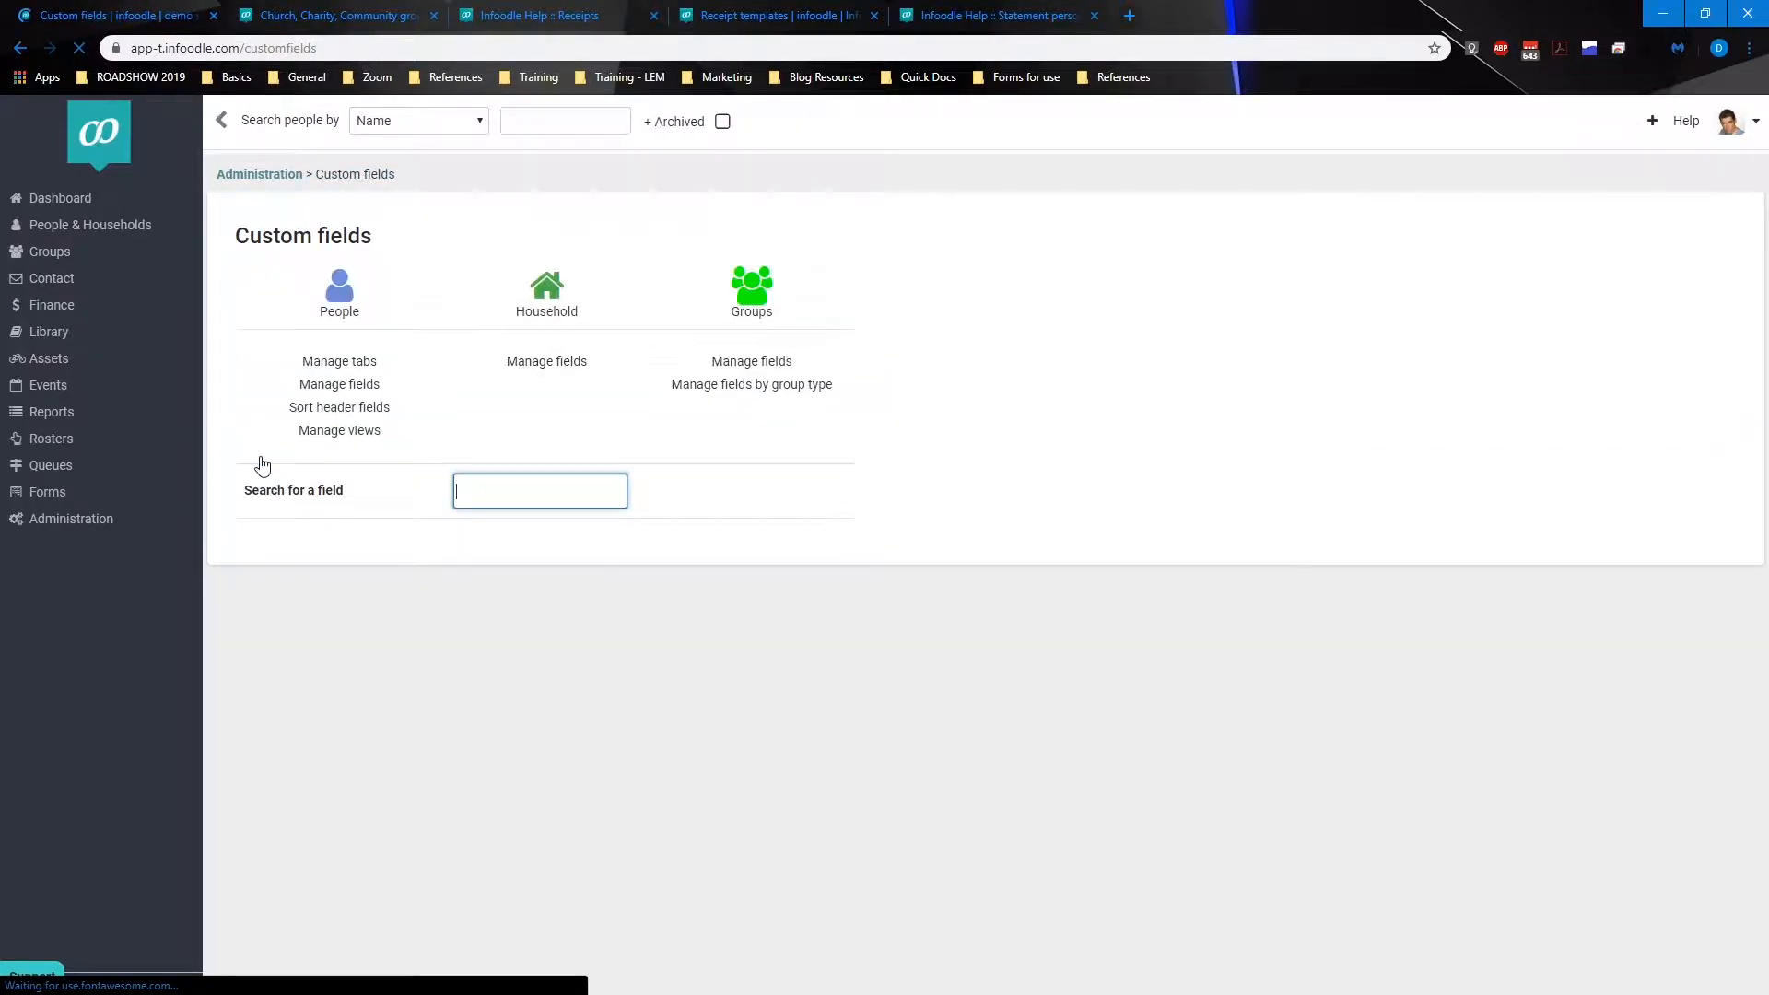
{"action": "left_click", "coordinate": [450, 392]}
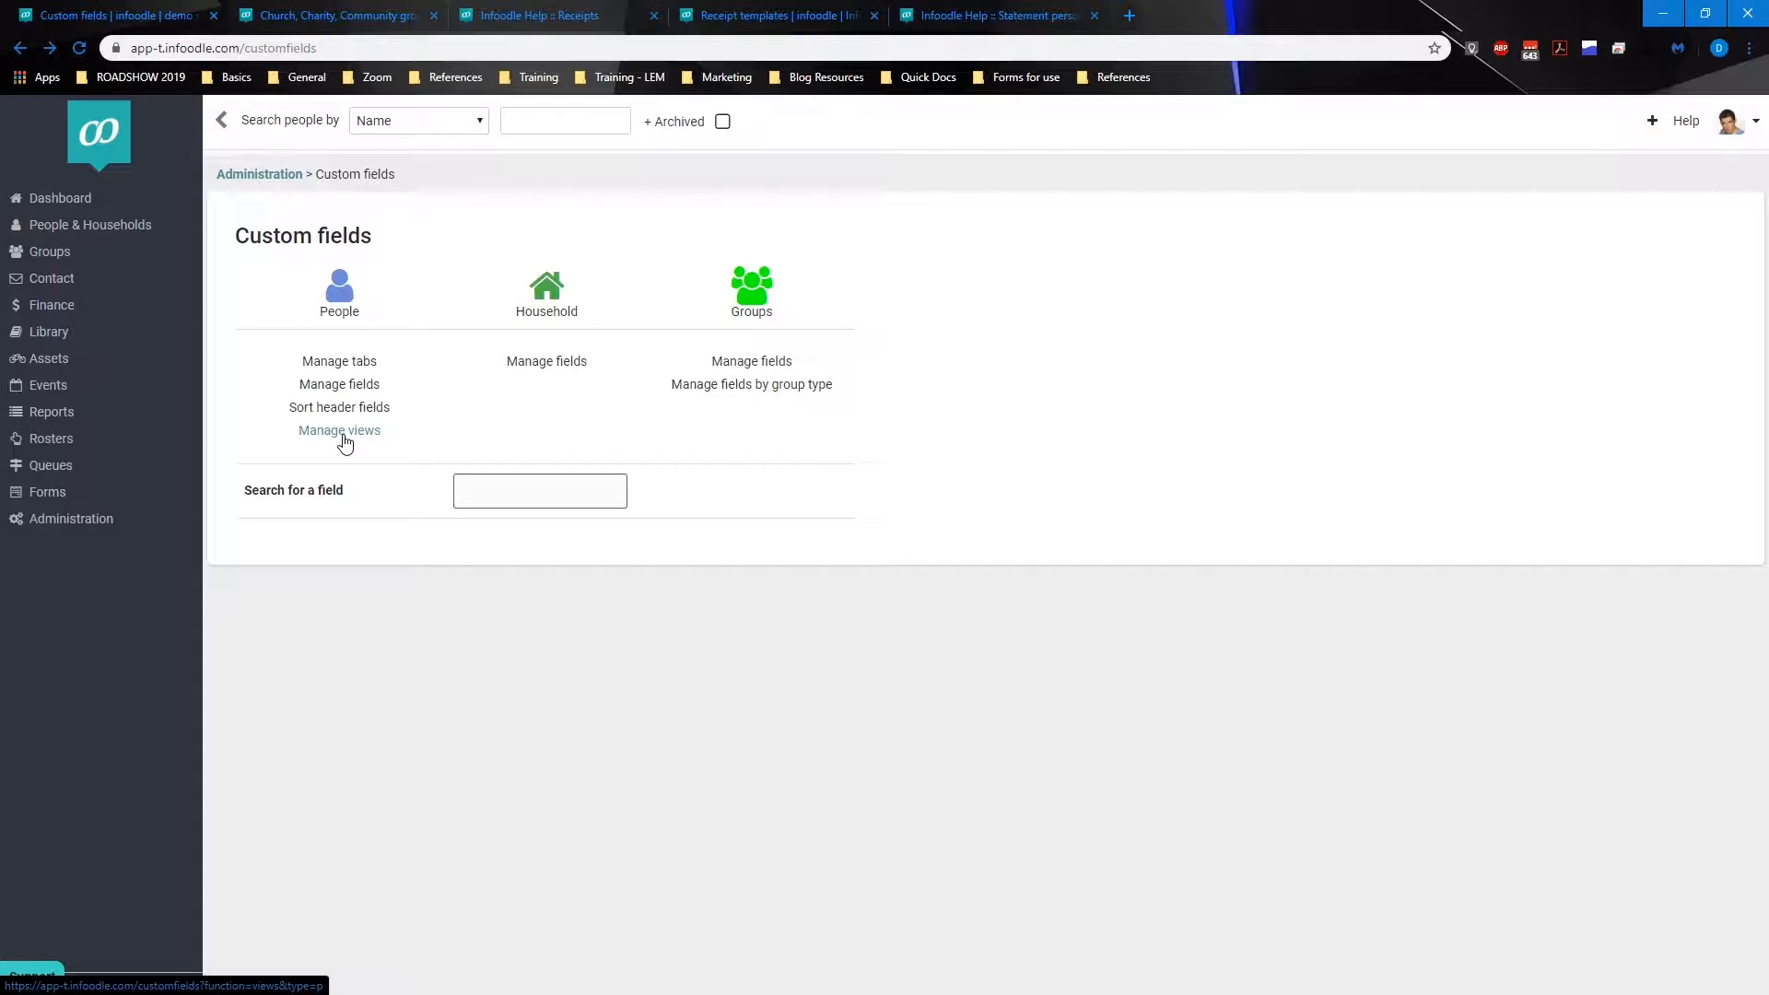
Step: Review the household and group custom field lists
{"action": "left_click", "coordinate": [550, 370]}
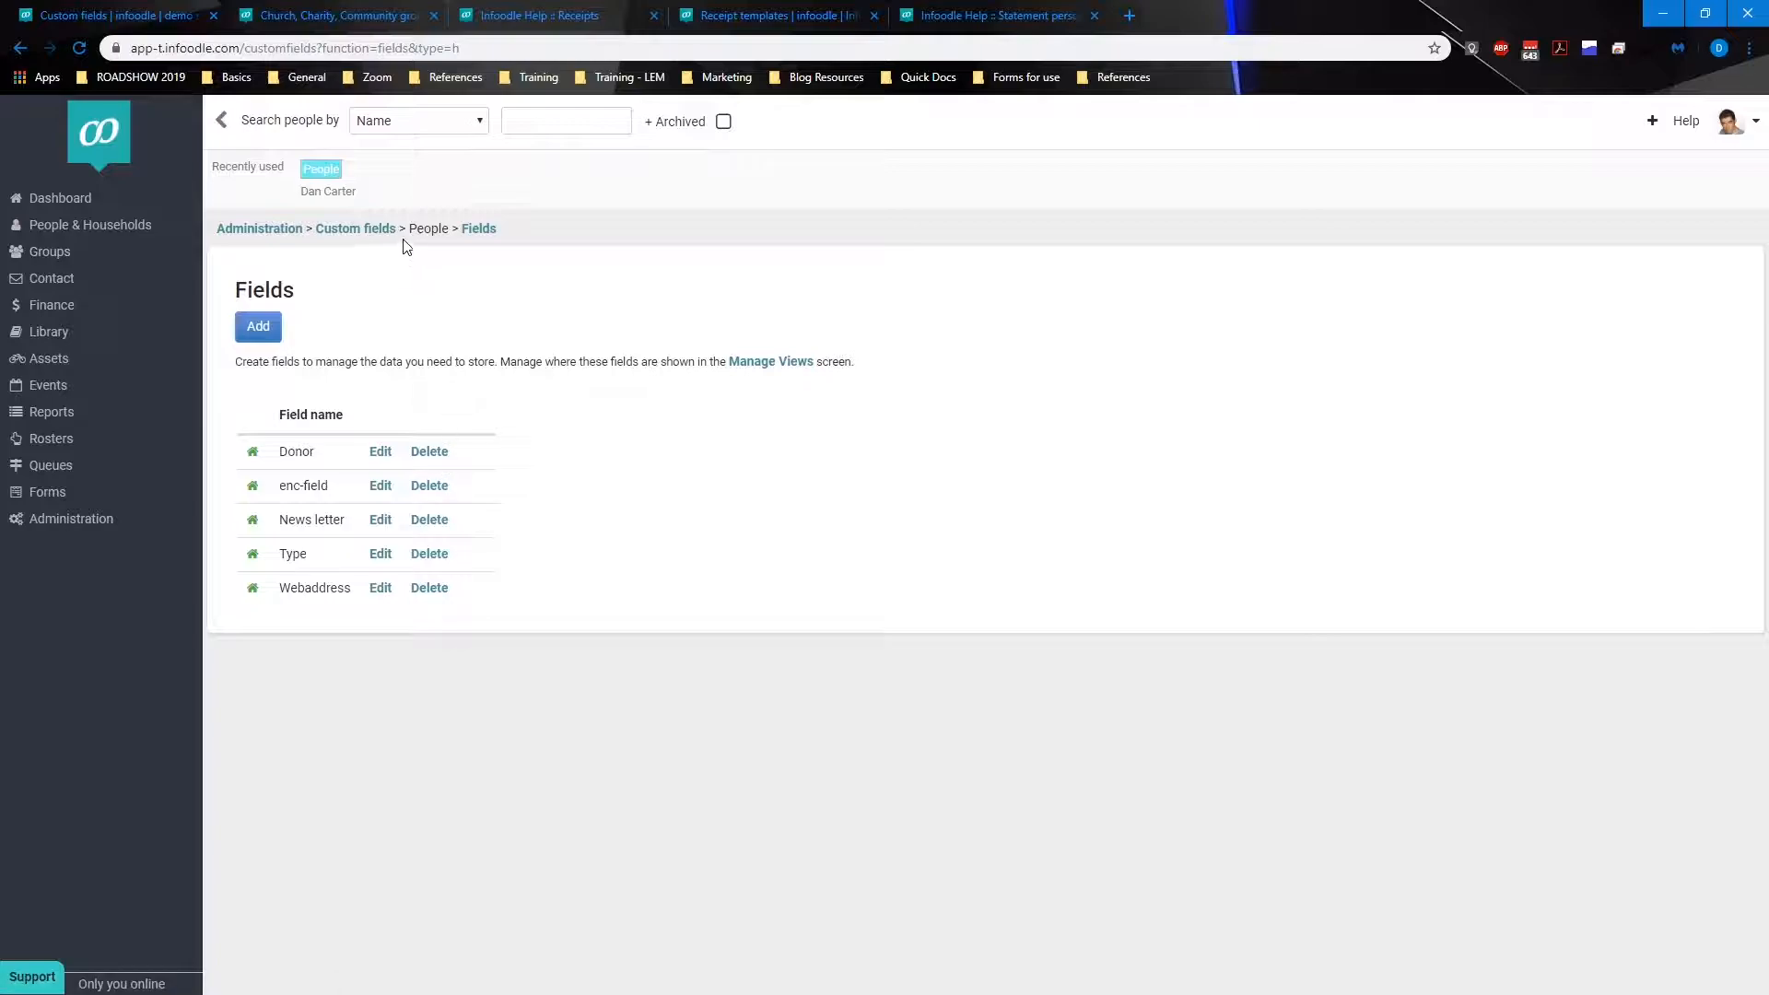
{"action": "left_click", "coordinate": [378, 235]}
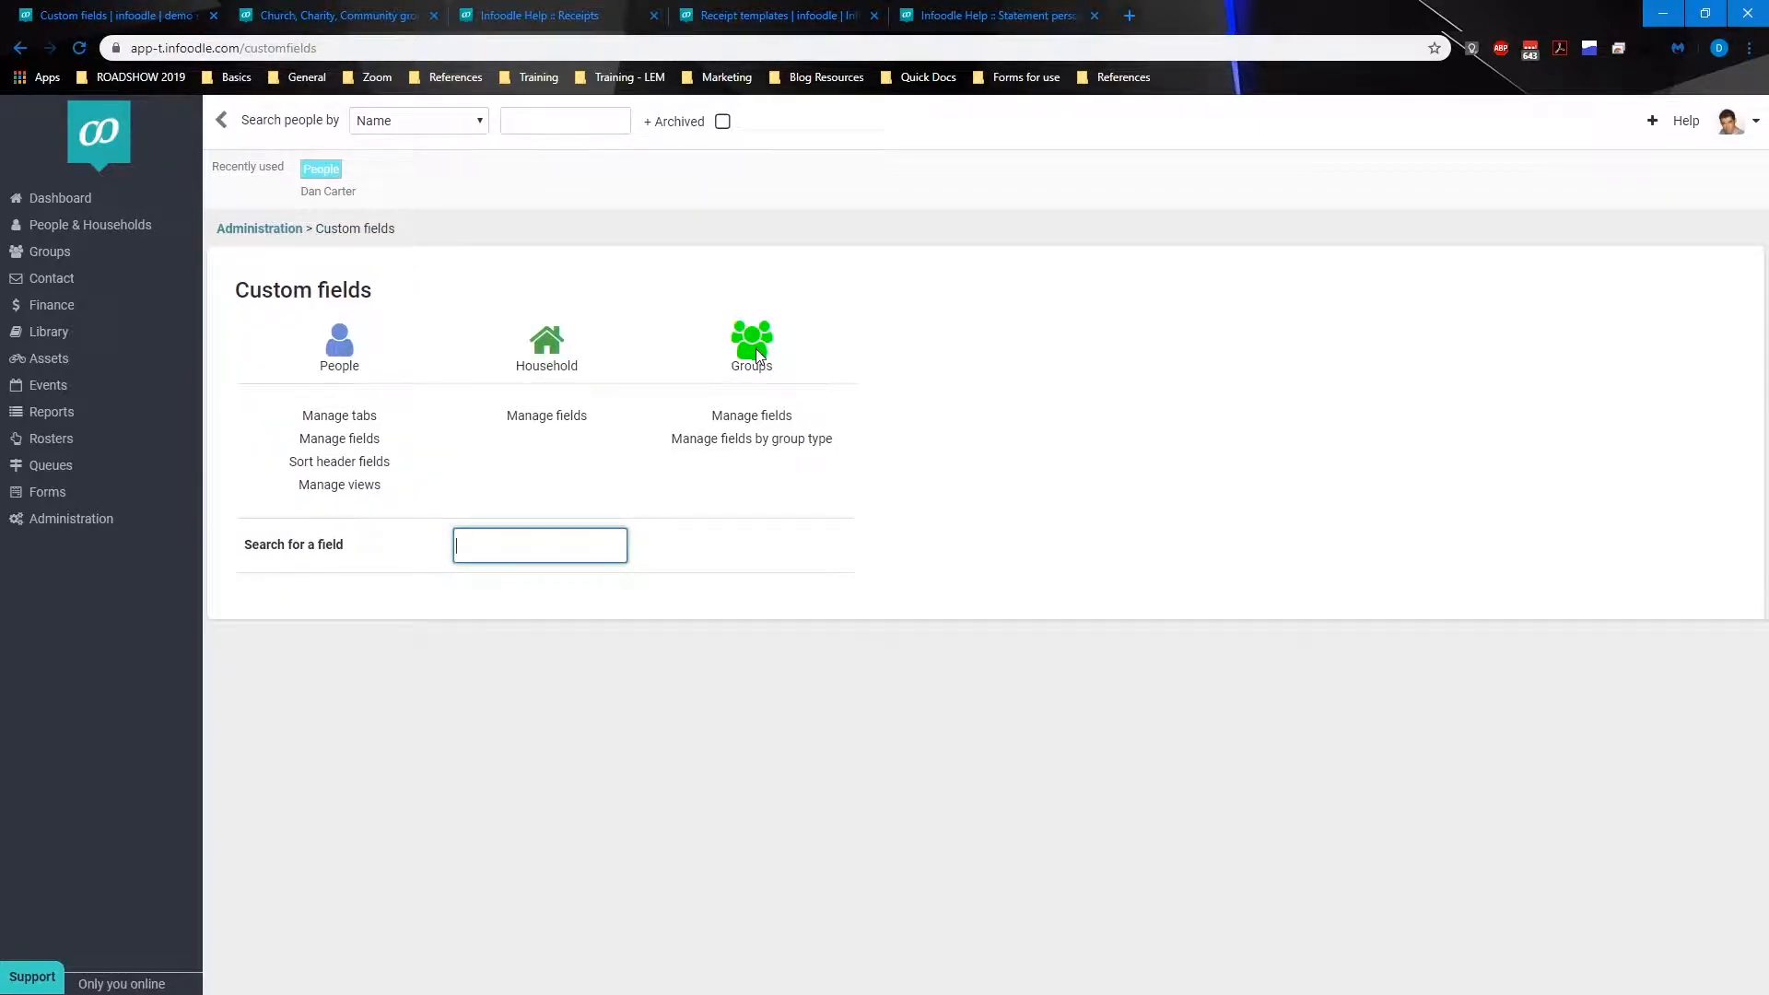
{"action": "left_click", "coordinate": [758, 420]}
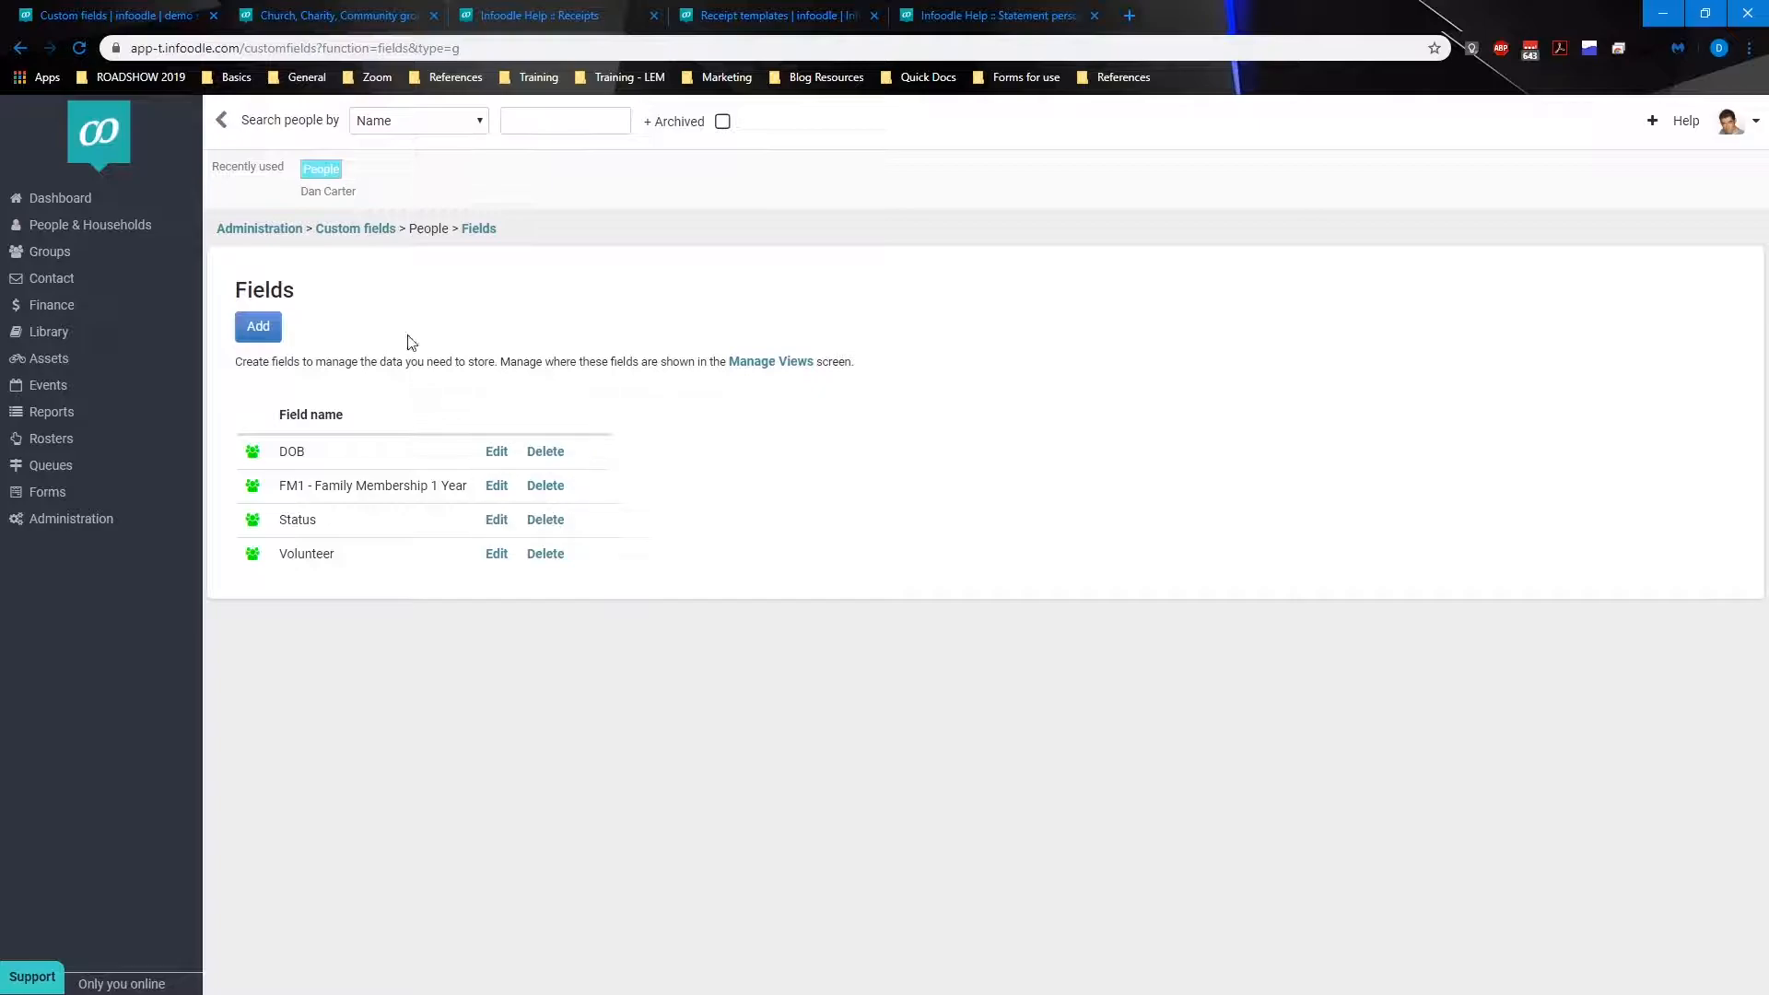
{"action": "left_click", "coordinate": [381, 238]}
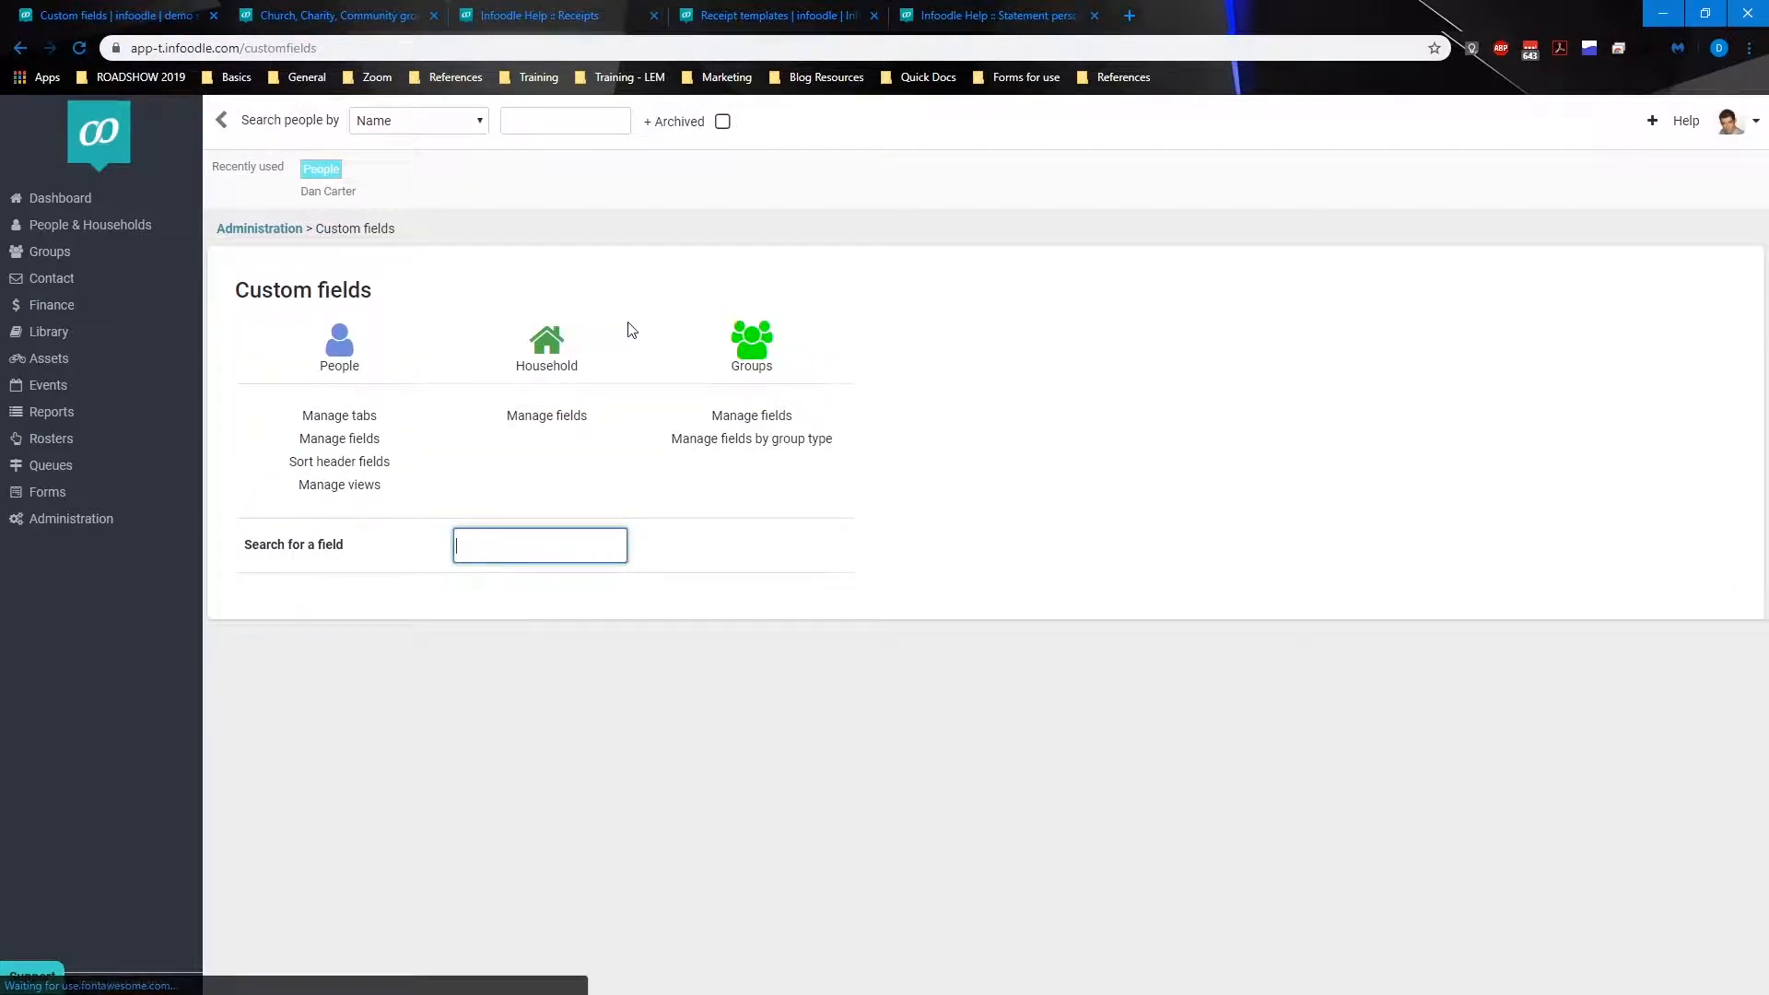
Step: Open the people views screen and review its shown and hidden tabs
{"action": "left_click", "coordinate": [752, 441]}
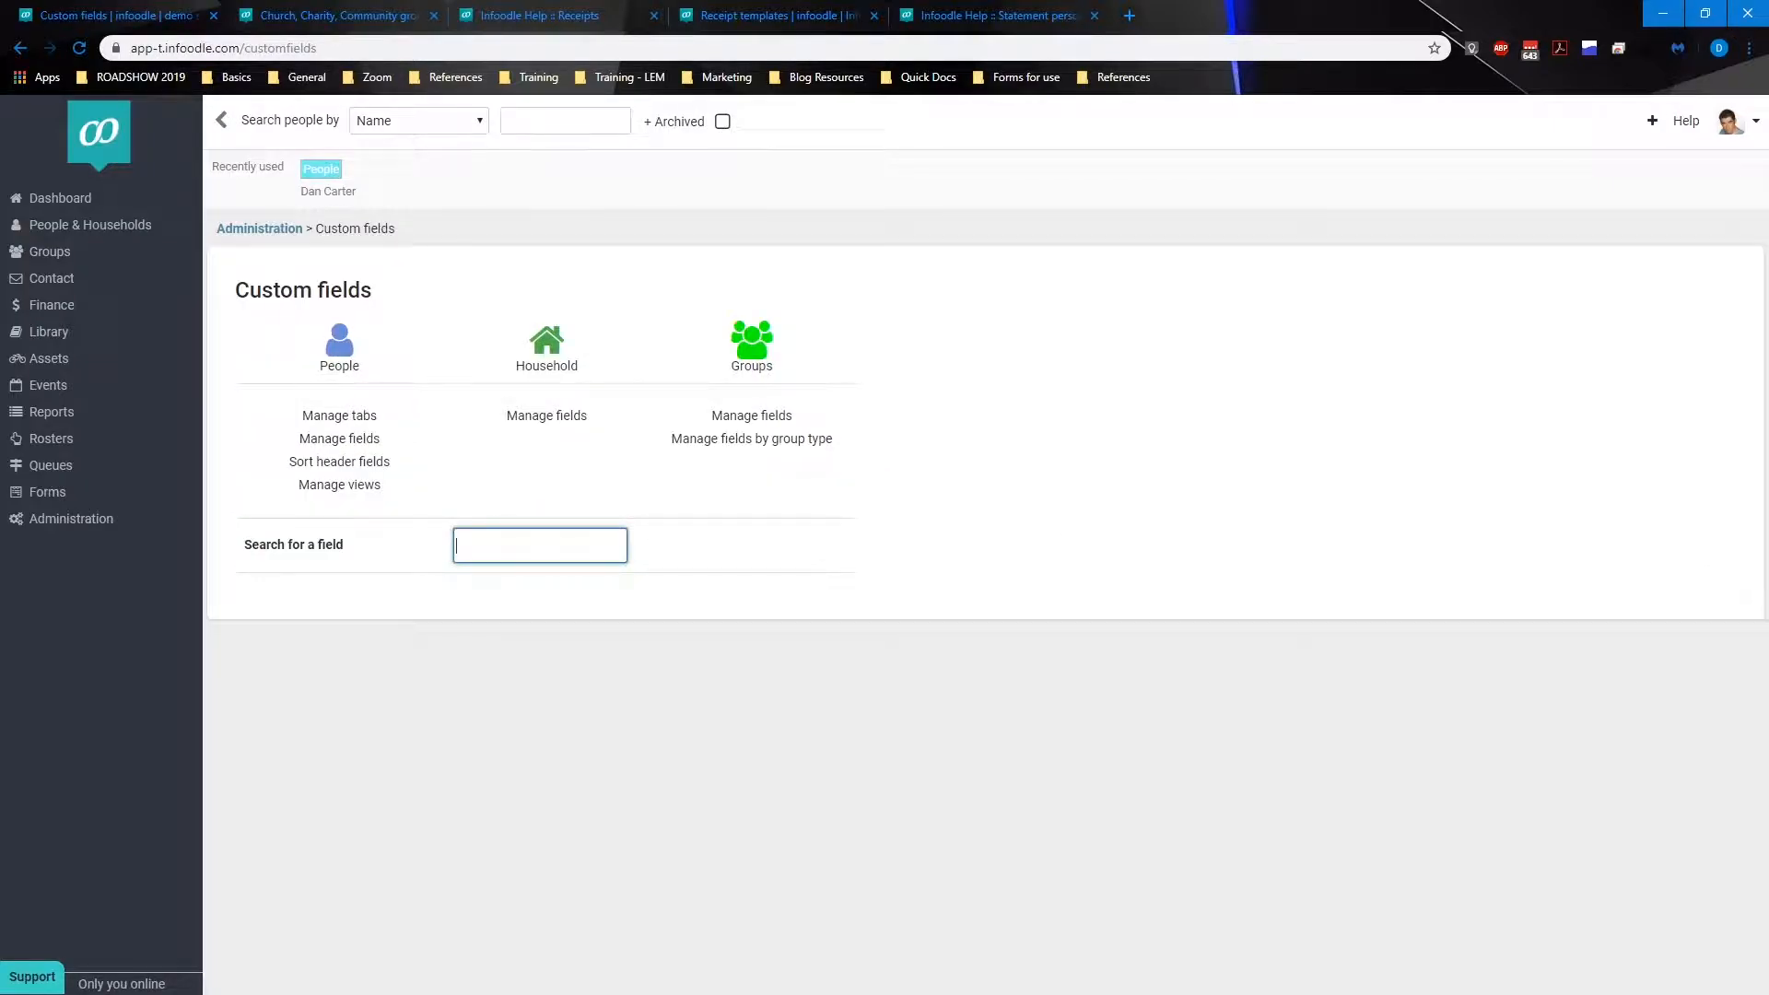
{"action": "left_click", "coordinate": [360, 491]}
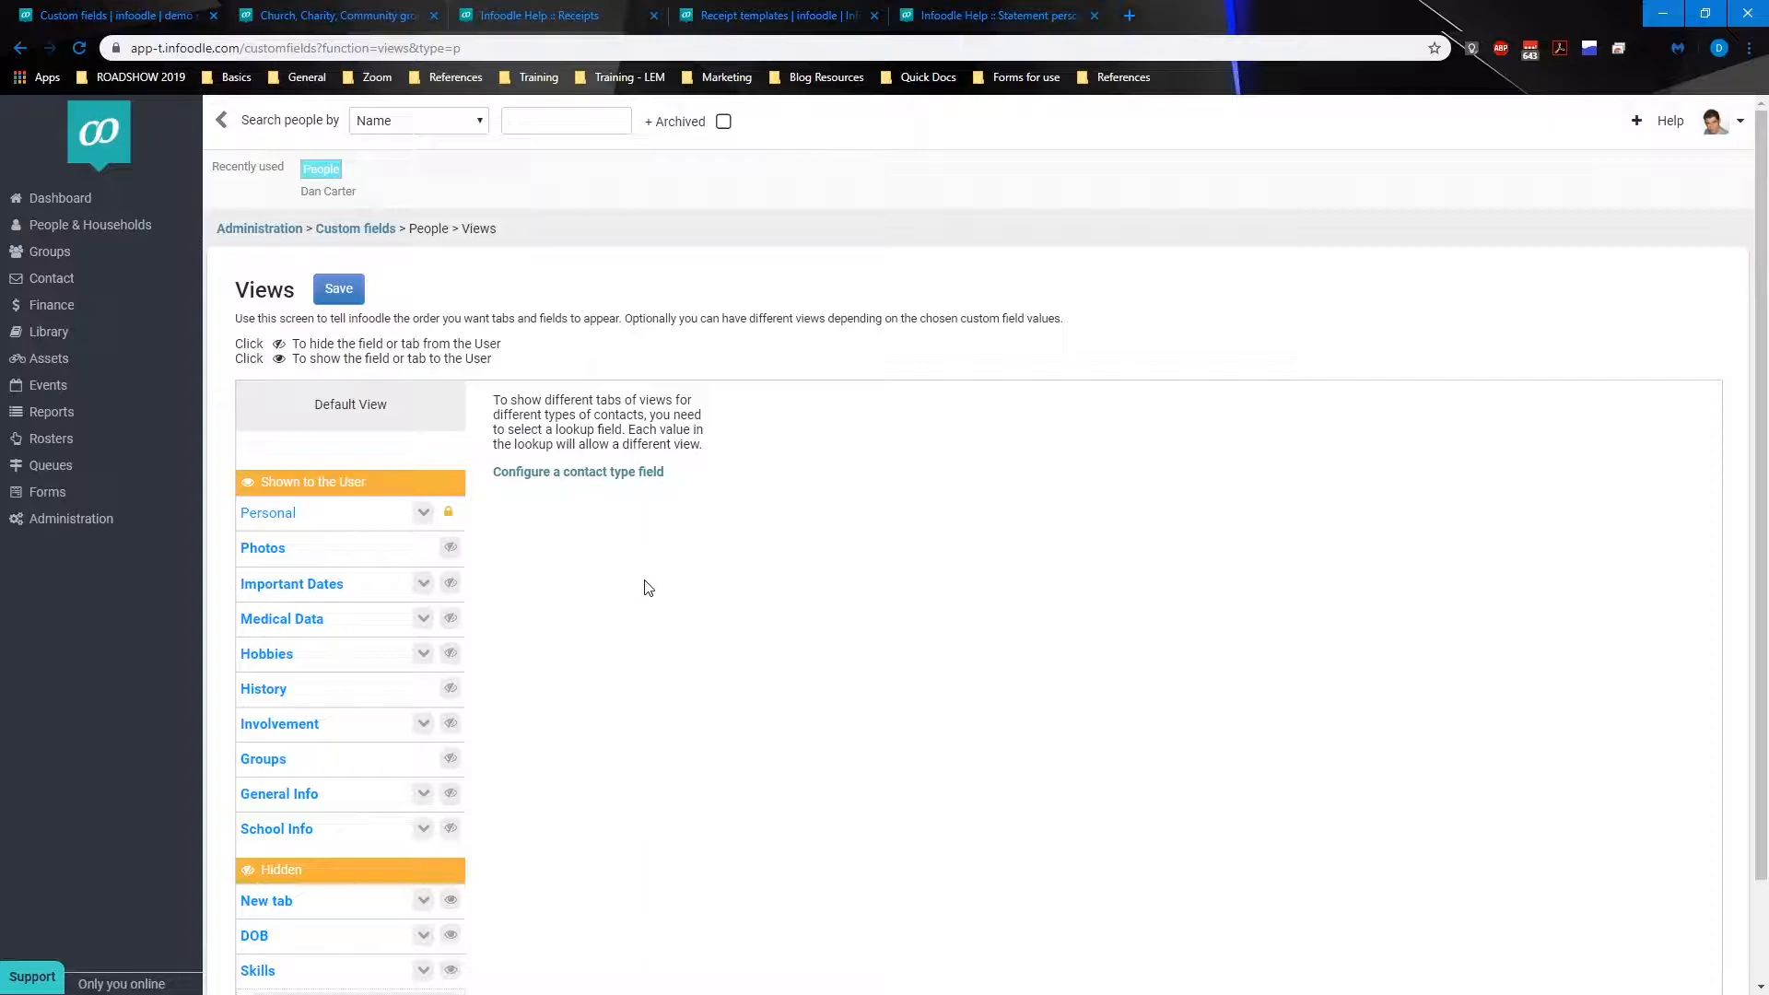
{"action": "scroll", "coordinate": [649, 588], "scroll_direction": "down", "scroll_amount": 2}
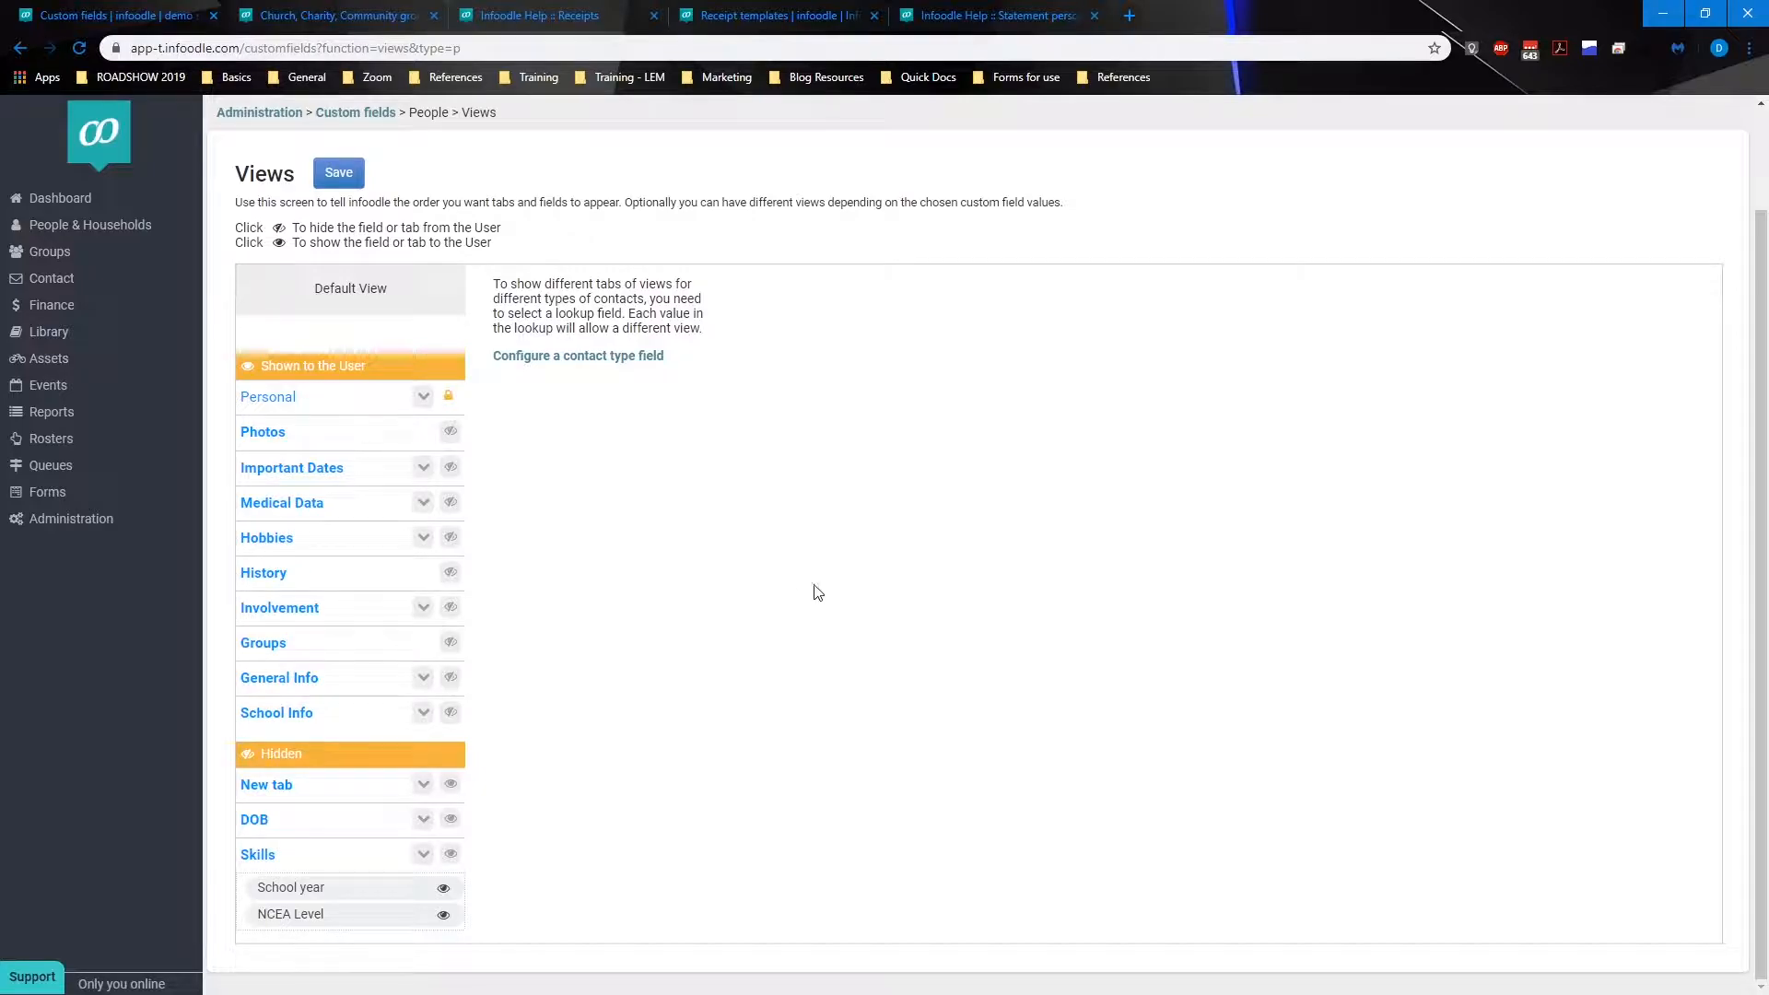
{"action": "scroll", "coordinate": [737, 553], "scroll_direction": "up", "scroll_amount": 2}
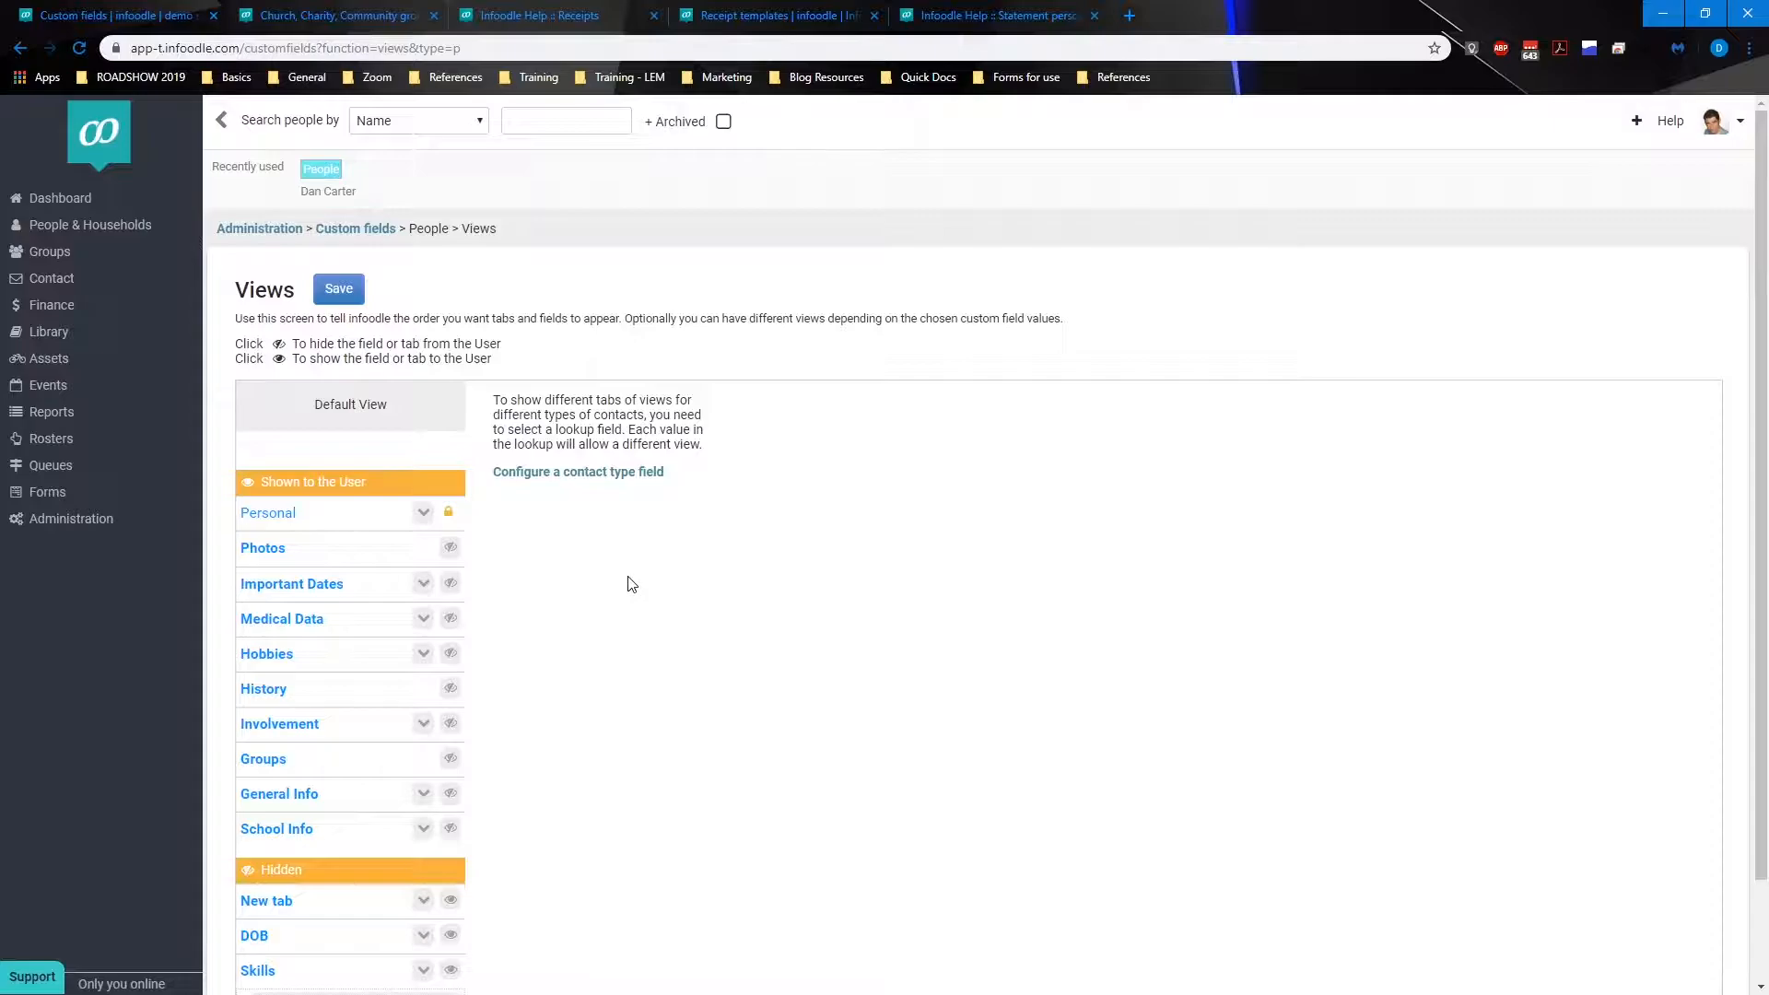
Step: Configure a contact type field for views using Record Type
{"action": "left_click", "coordinate": [587, 472]}
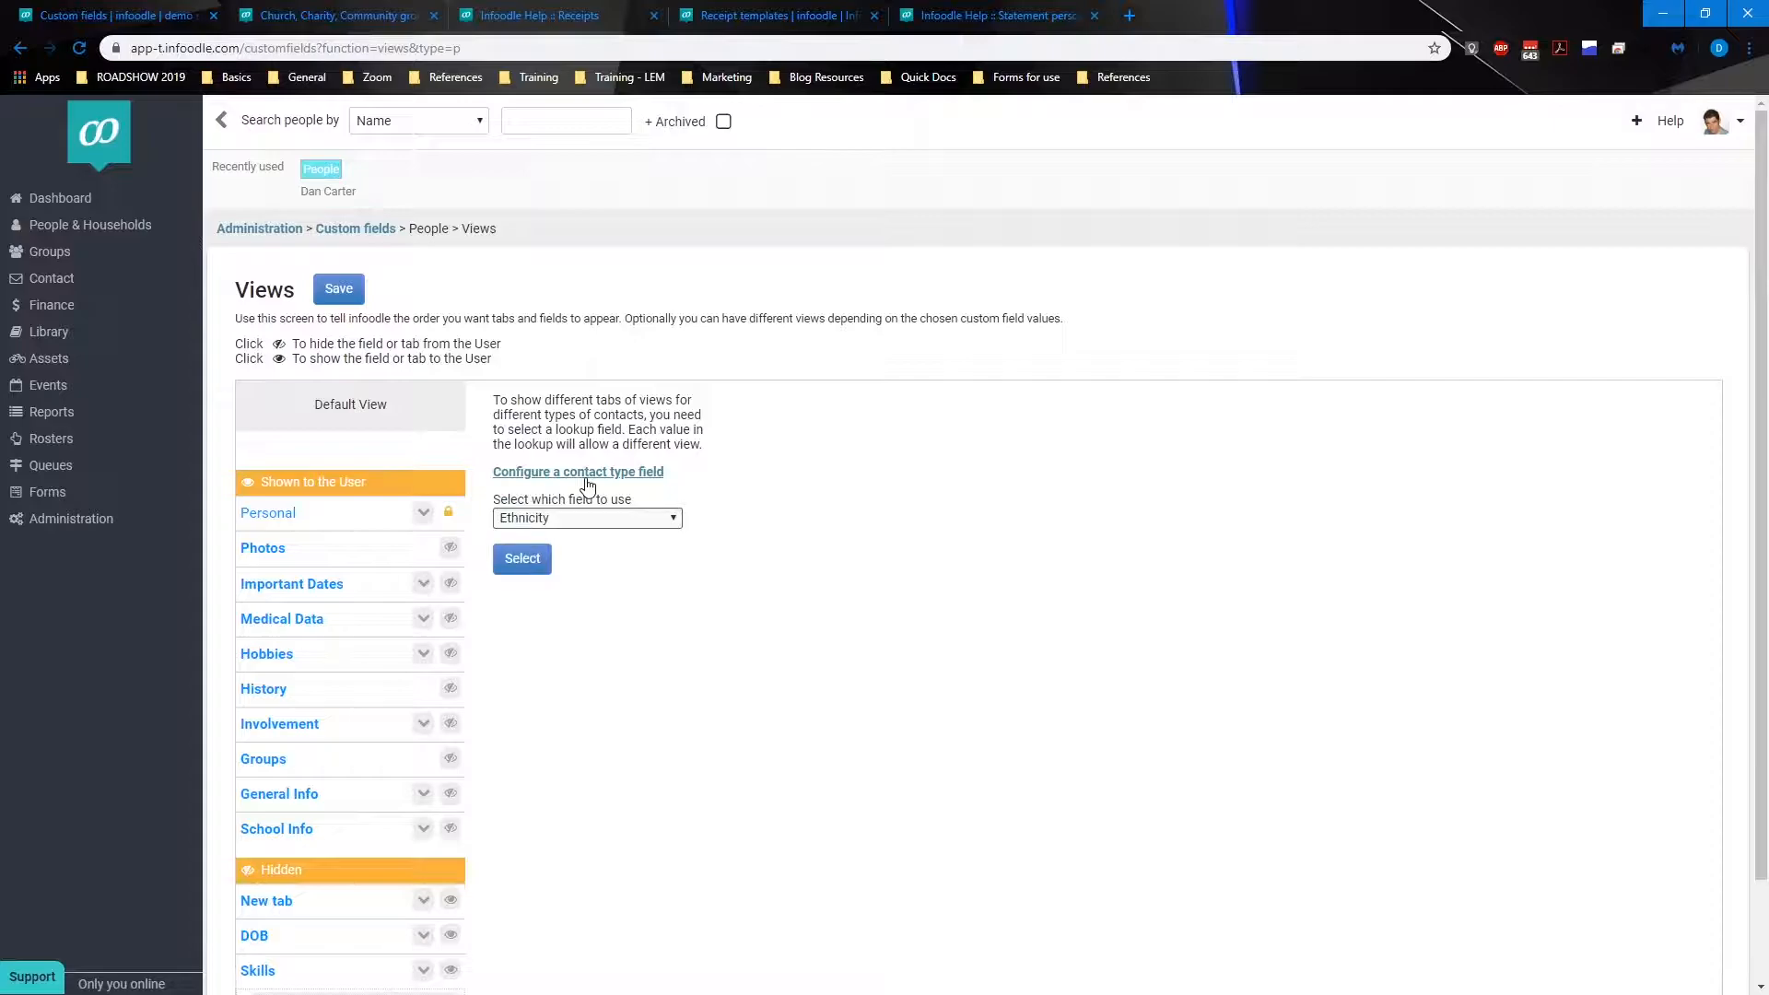
{"action": "left_click", "coordinate": [566, 518]}
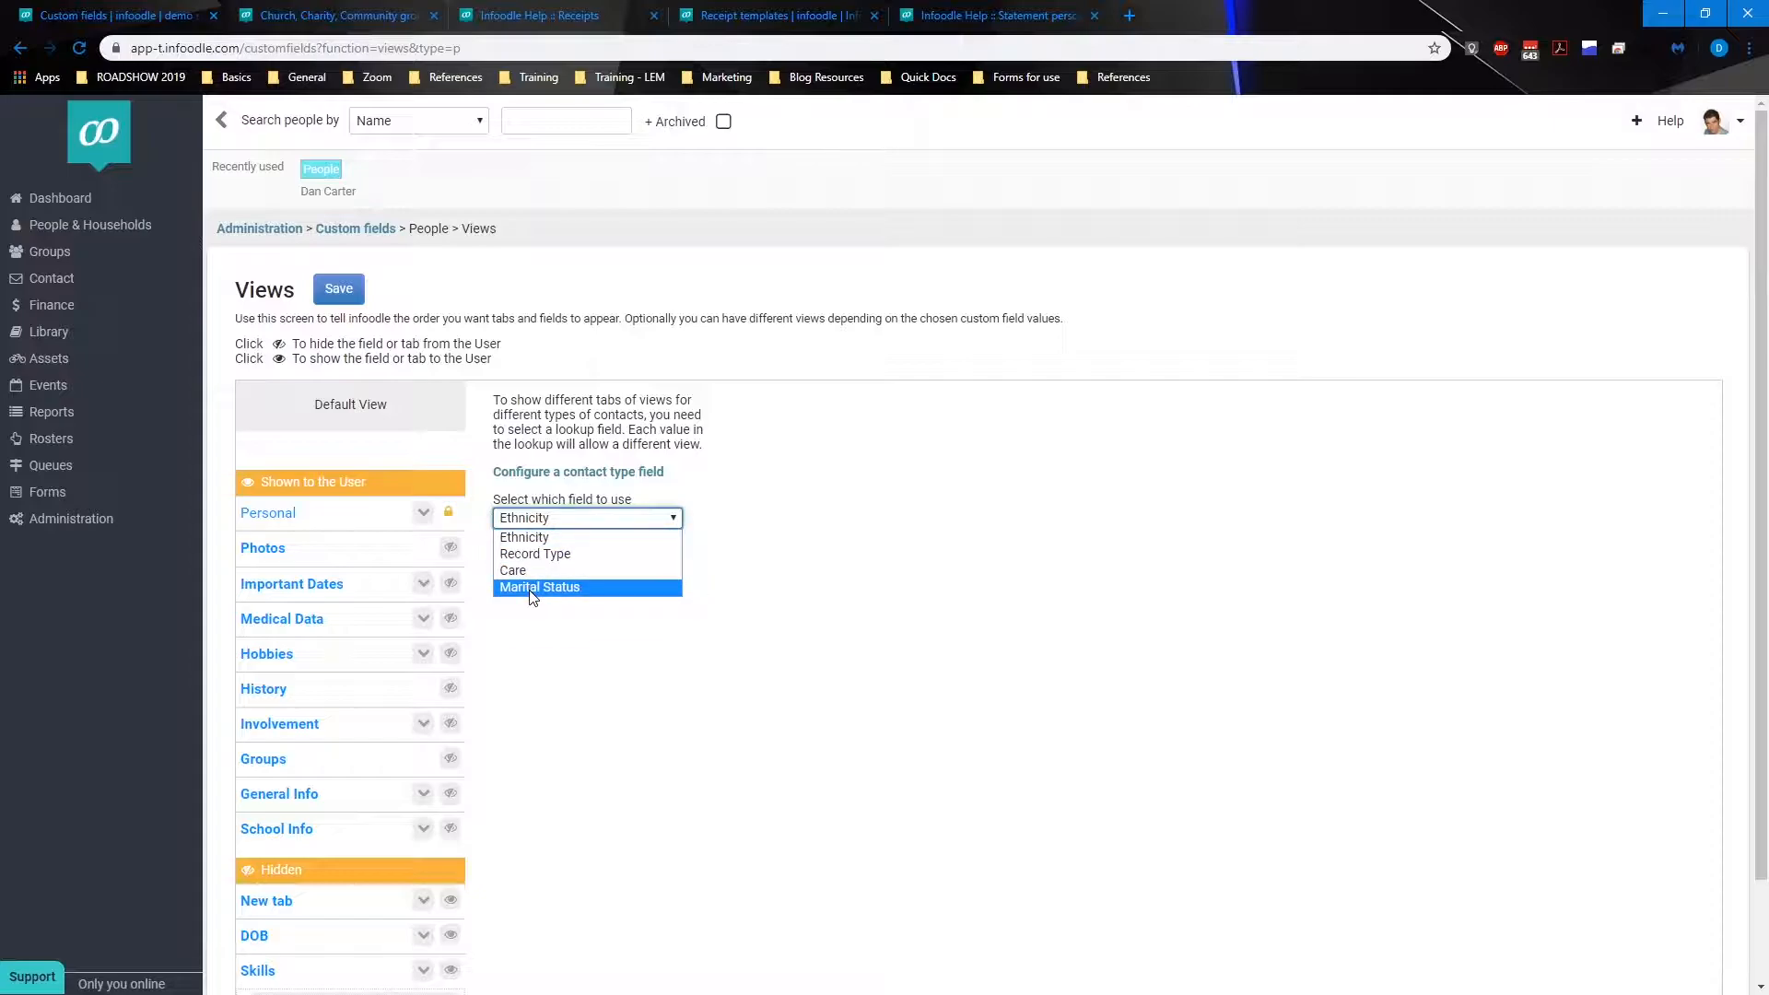
{"action": "left_click", "coordinate": [530, 555]}
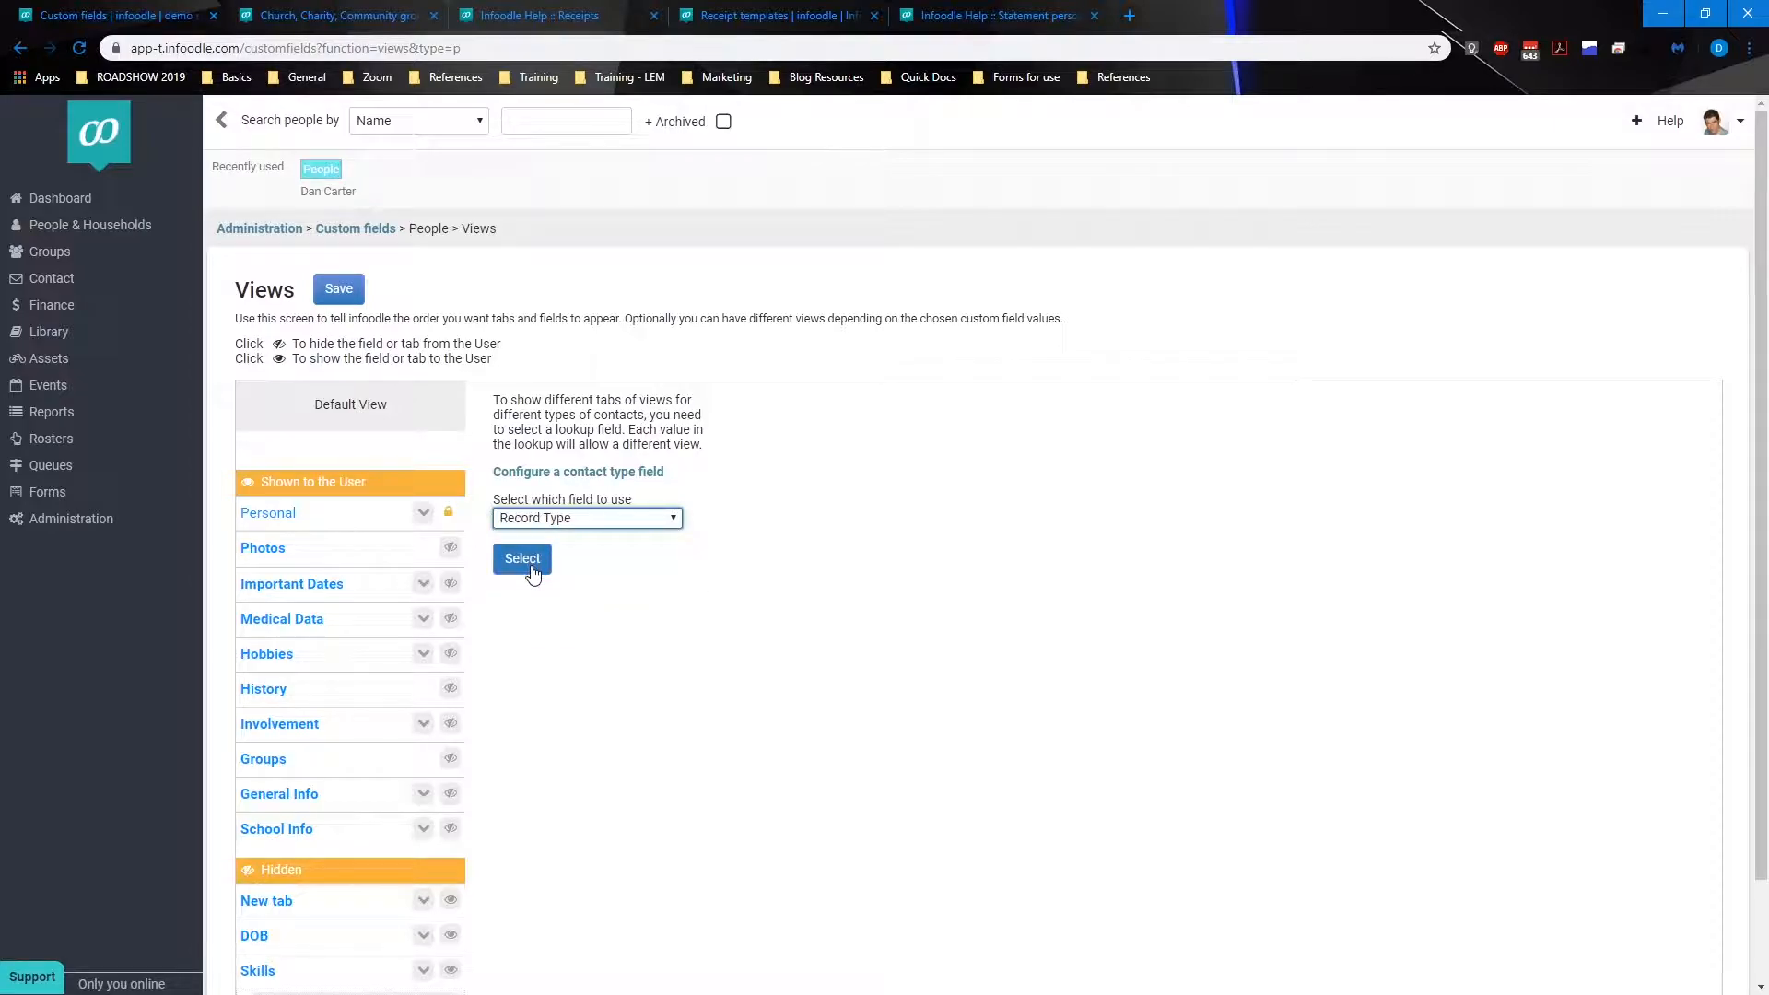
{"action": "left_click", "coordinate": [529, 567]}
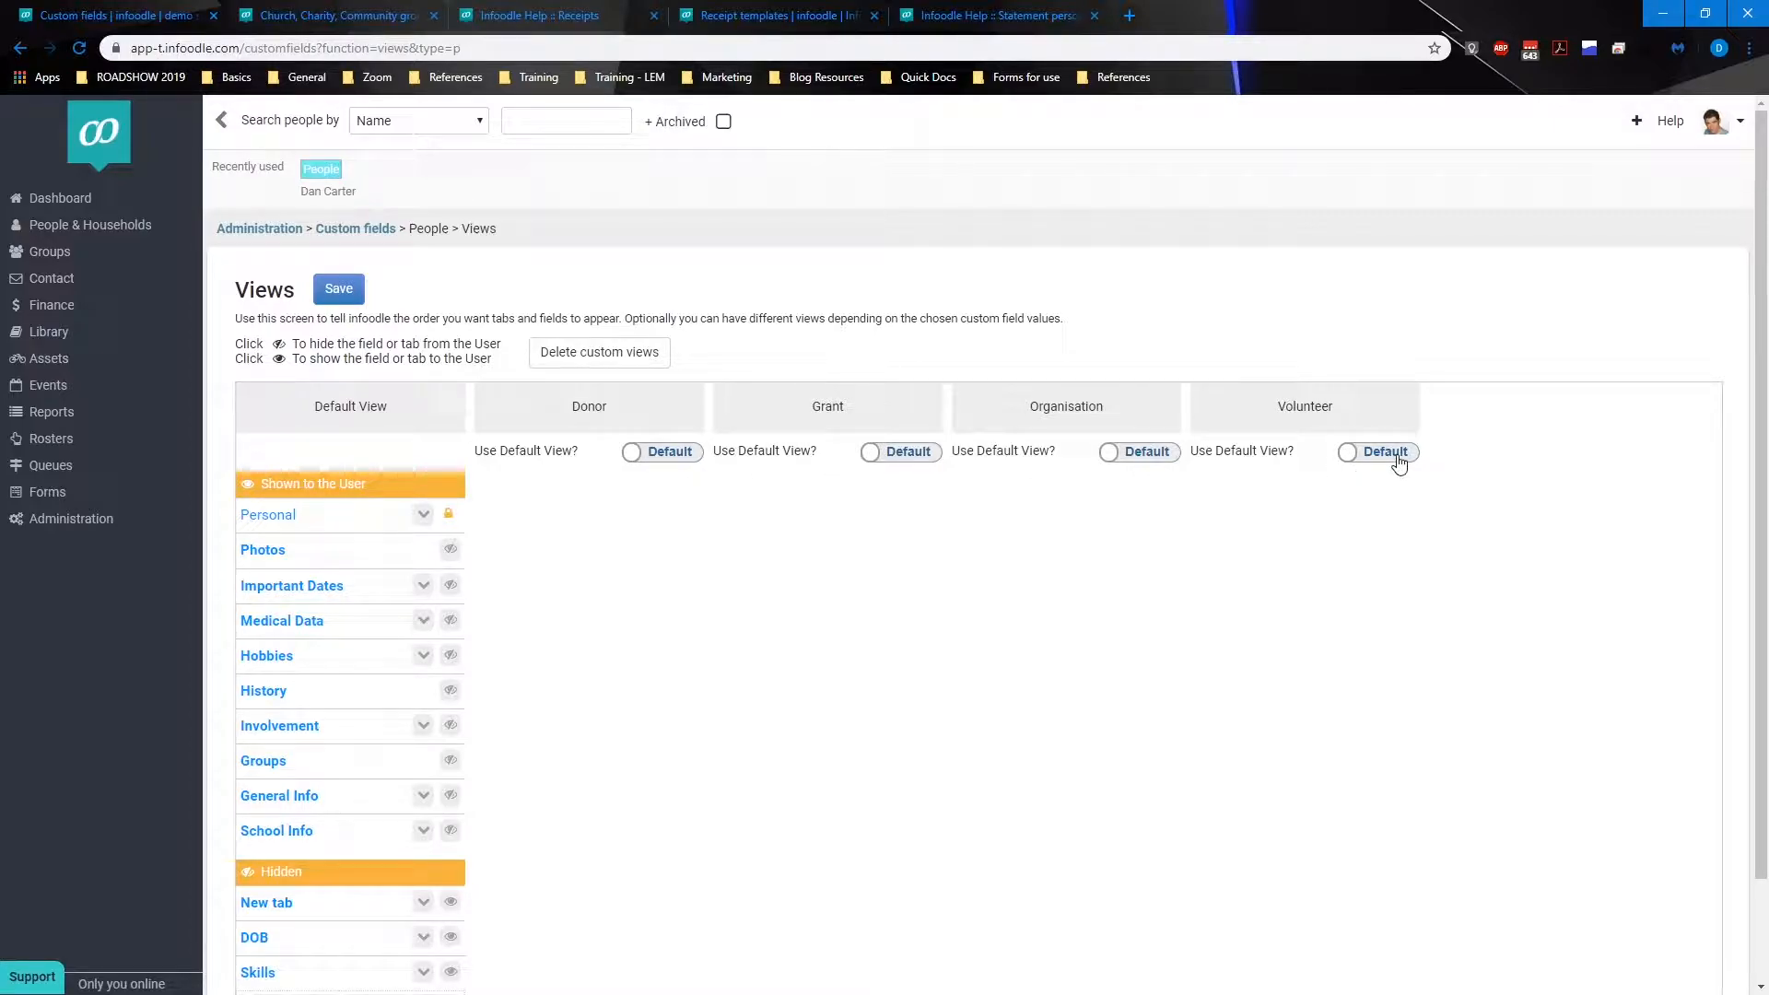
Step: Switch the Donor view from the default view to a custom view
{"action": "scroll", "coordinate": [828, 593], "scroll_direction": "down", "scroll_amount": 1}
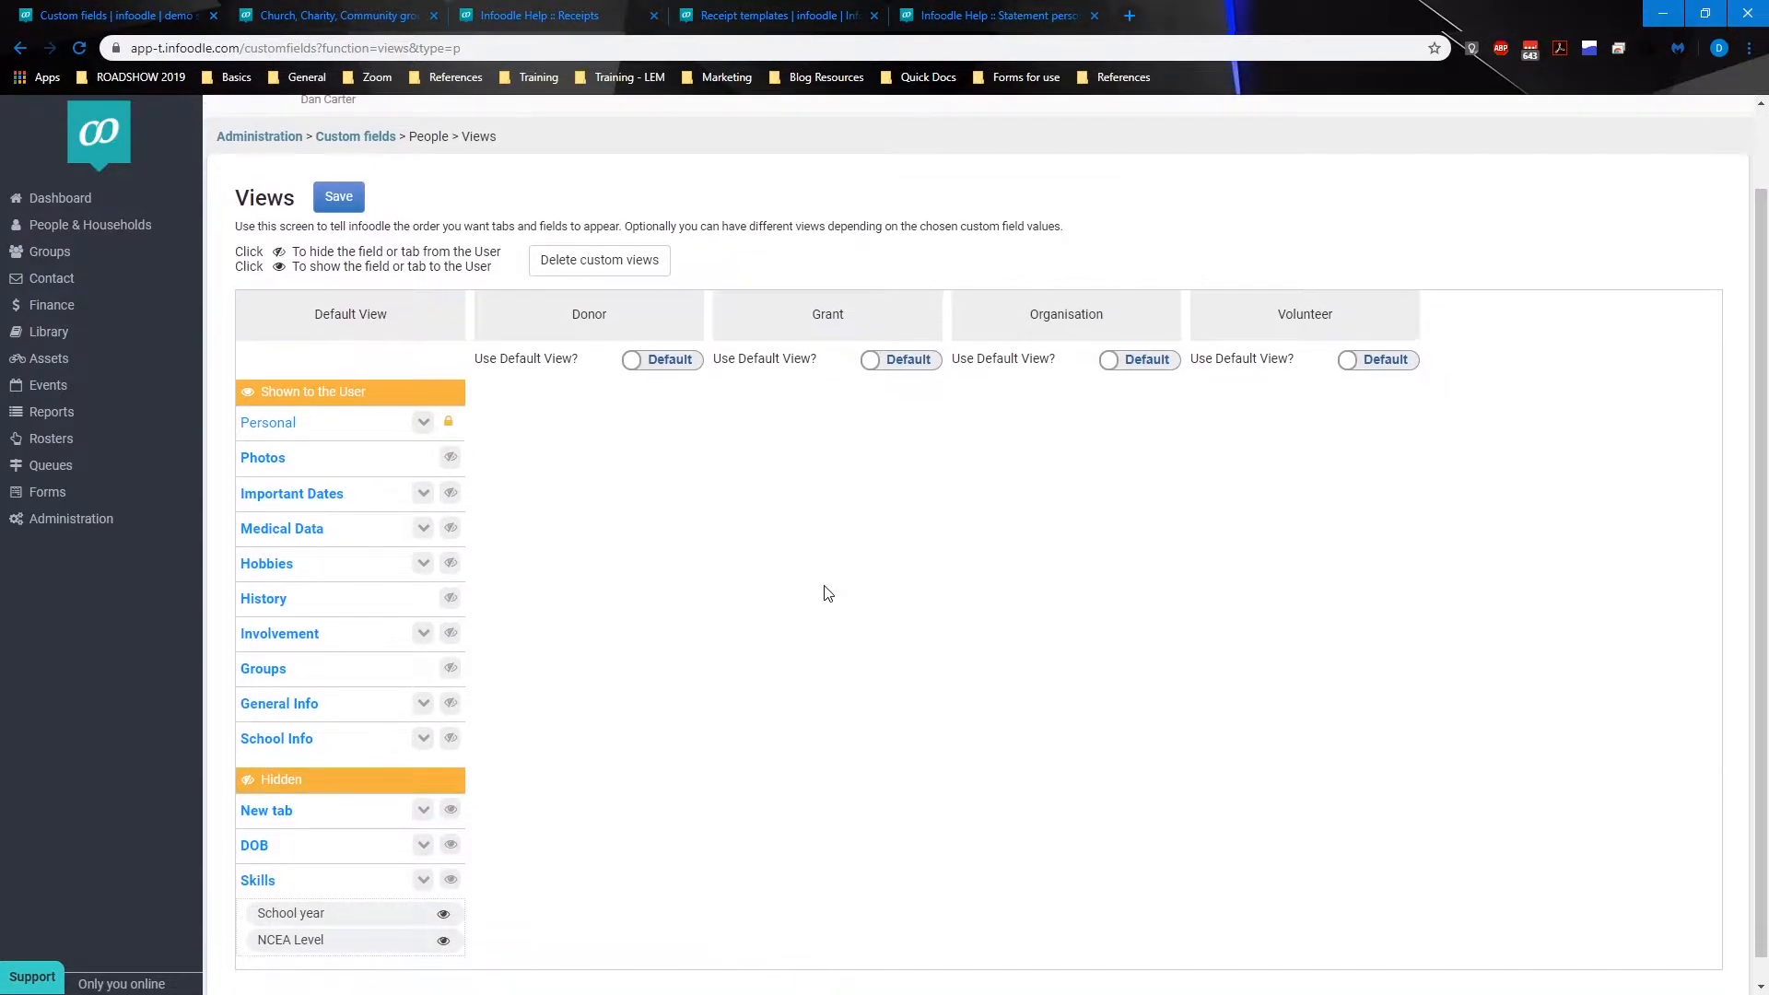
{"action": "left_click", "coordinate": [660, 362]}
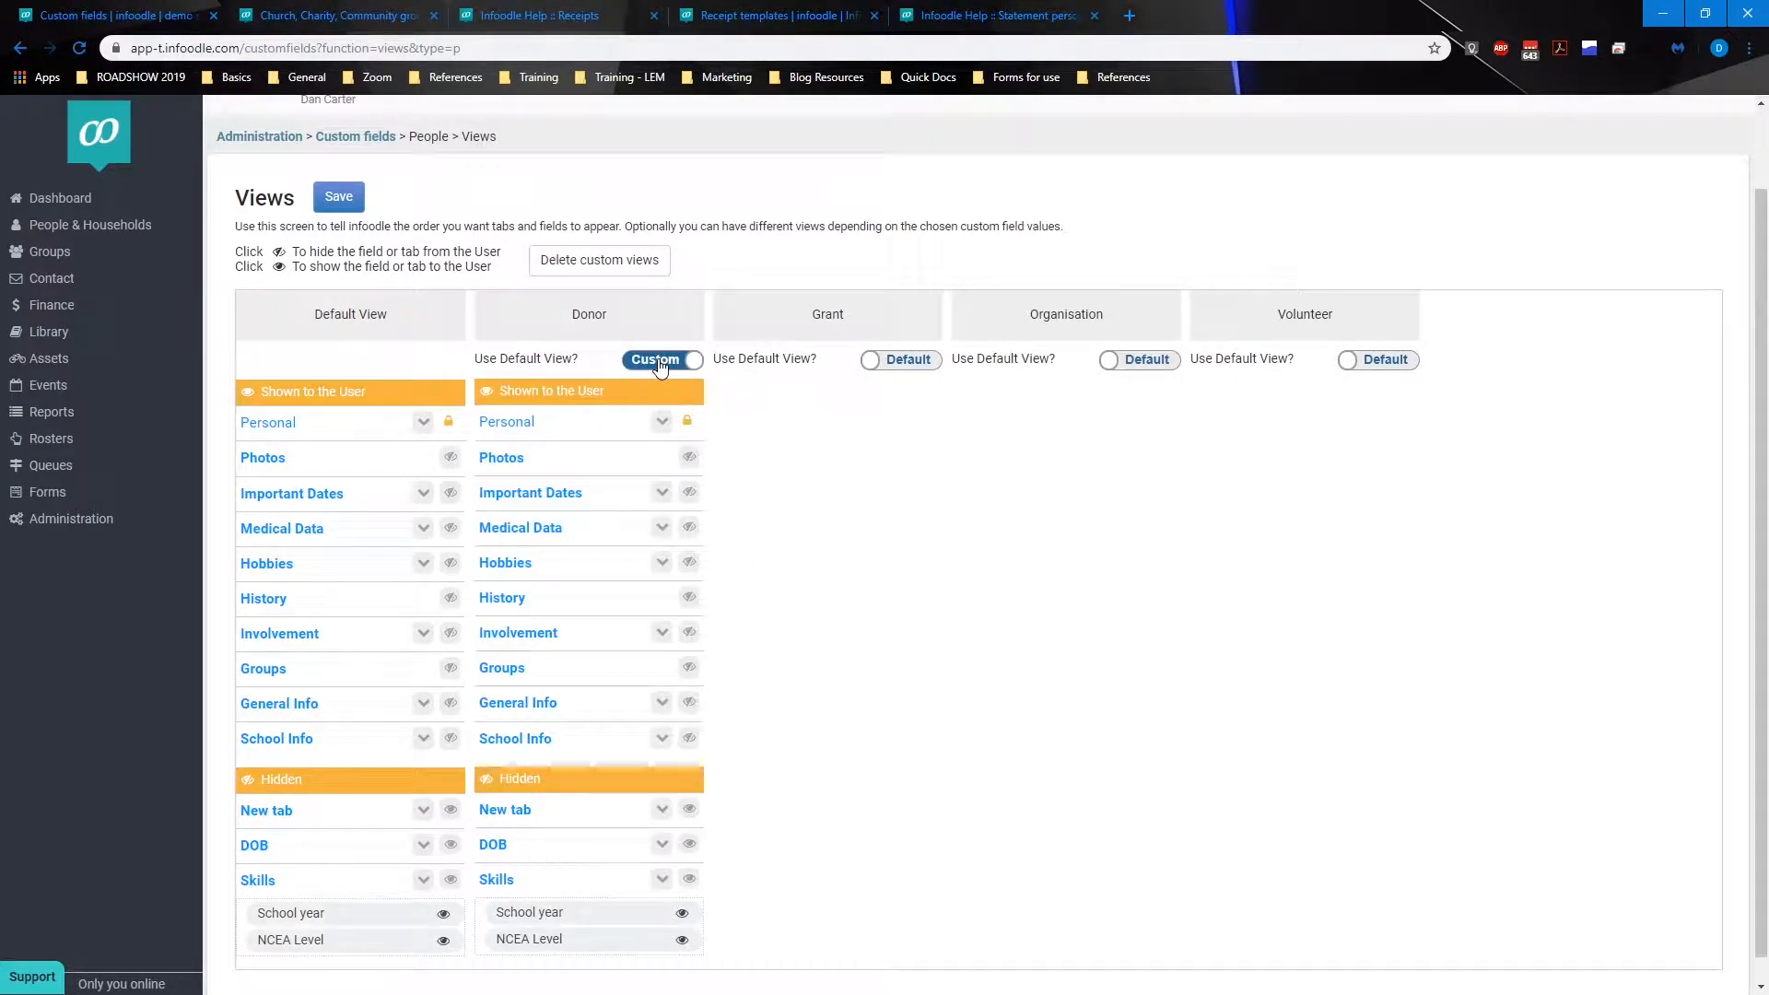
Step: Hide the History, Hobbies and Medical Data tabs in the Donor view
{"action": "scroll", "coordinate": [643, 385], "scroll_direction": "down", "scroll_amount": 1}
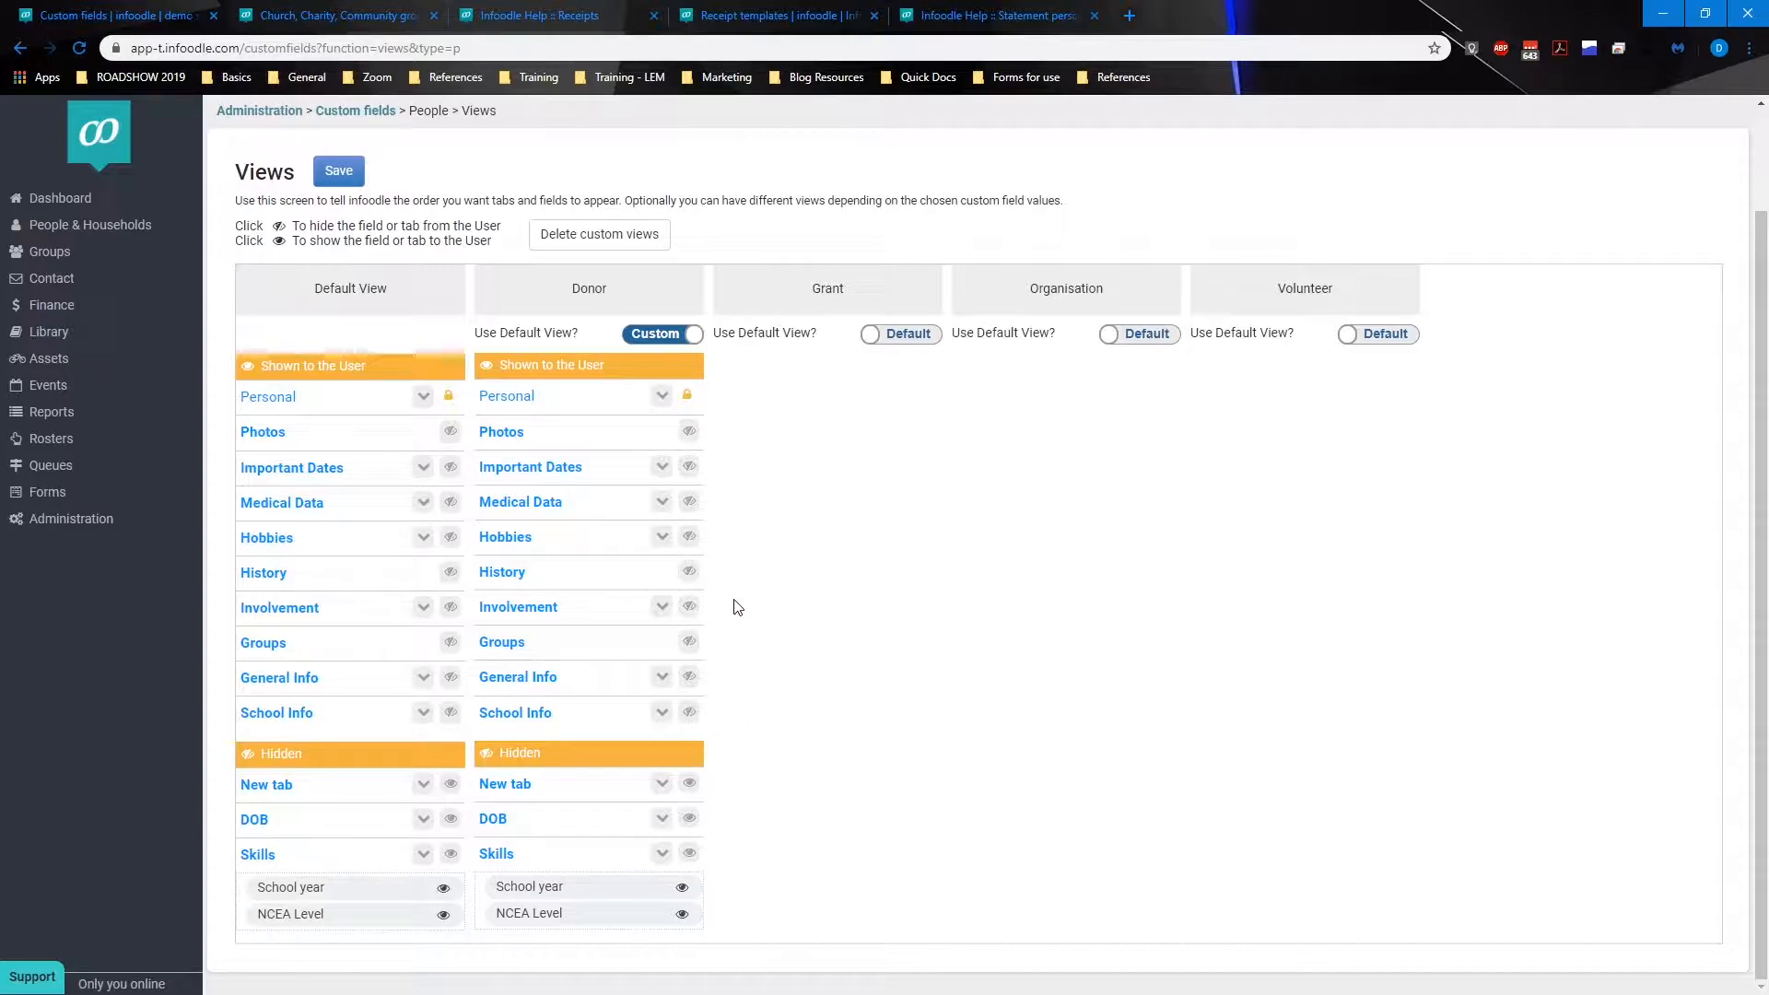
{"action": "left_click", "coordinate": [689, 573]}
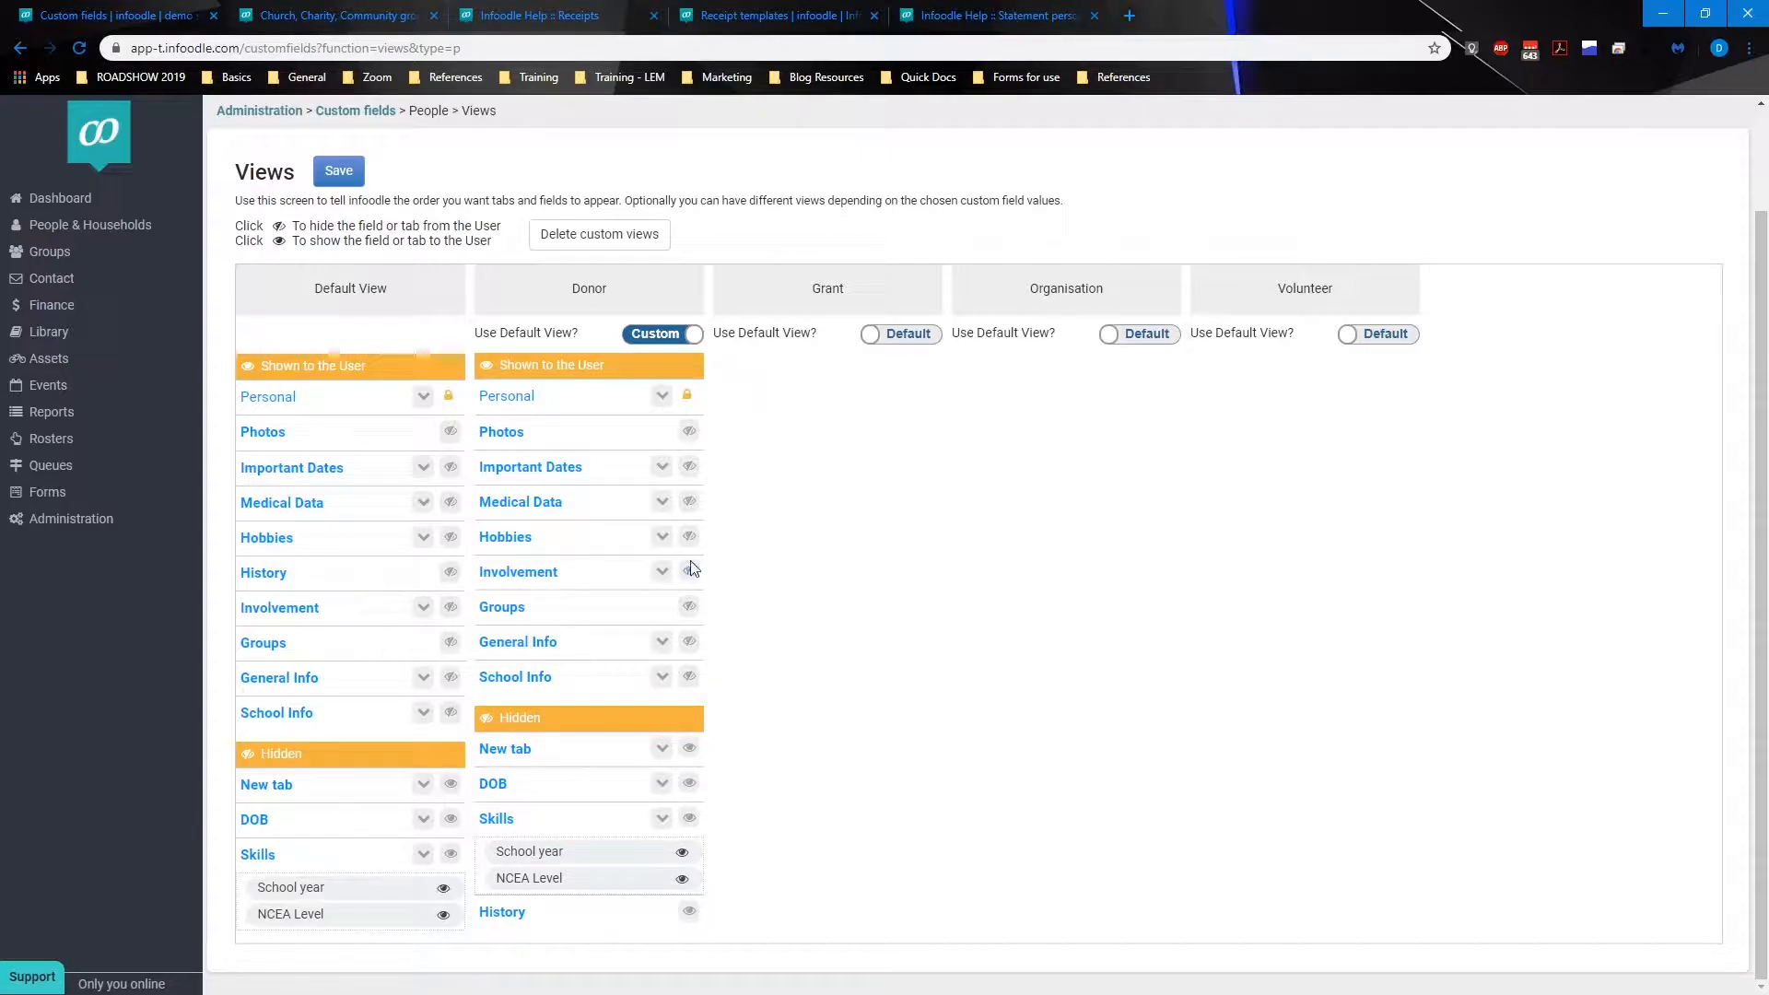
{"action": "left_click", "coordinate": [689, 538]}
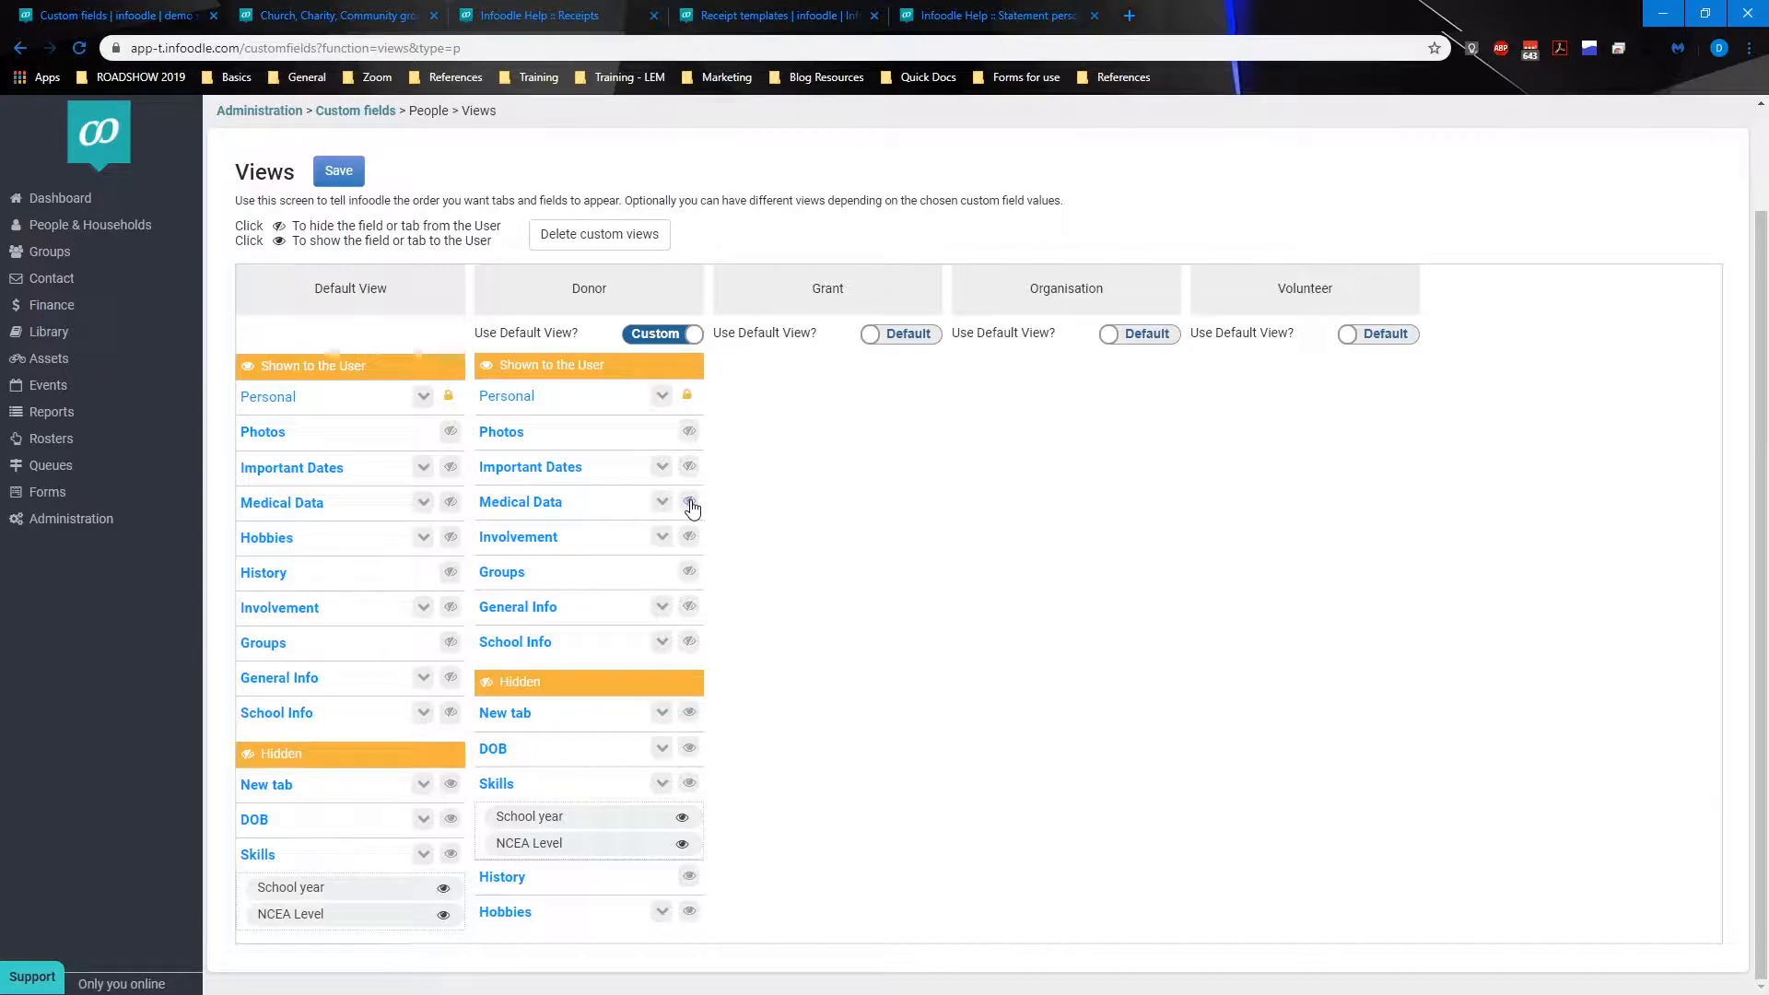
{"action": "left_click", "coordinate": [689, 502]}
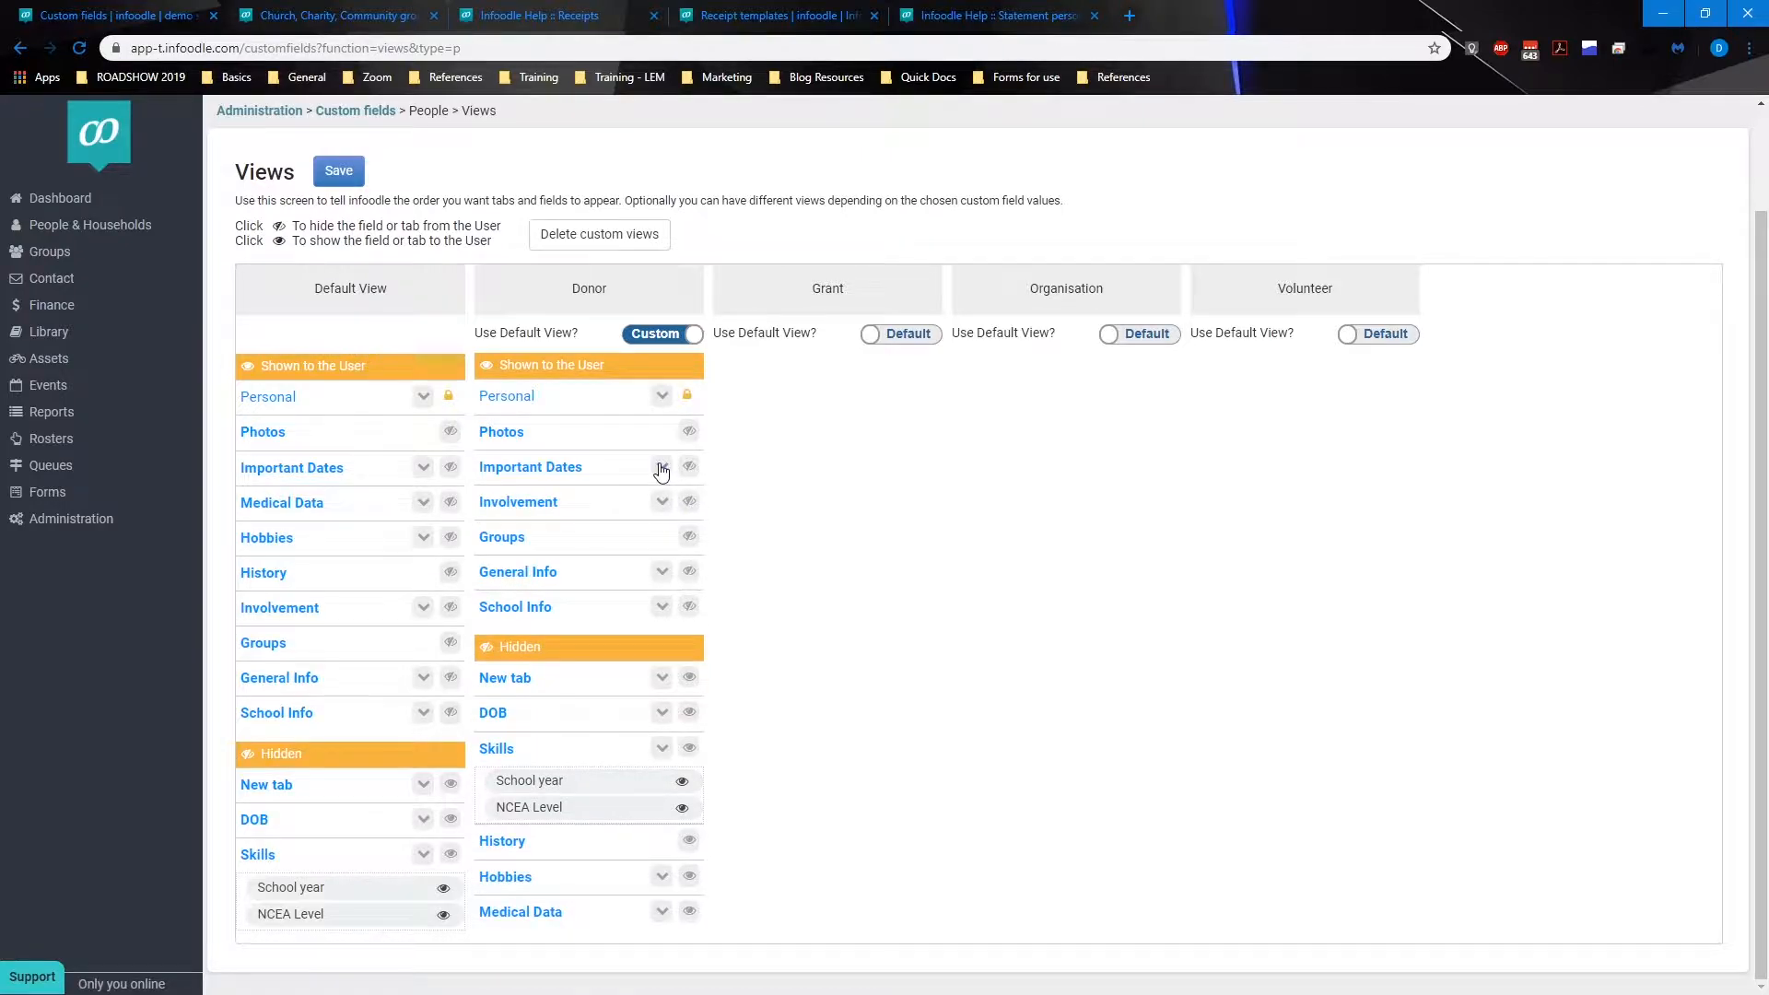
Step: Hide the First kiss, Wedding Date and Baptism Date fields inside the Donor view's Important Dates tab
{"action": "left_click", "coordinate": [661, 469]}
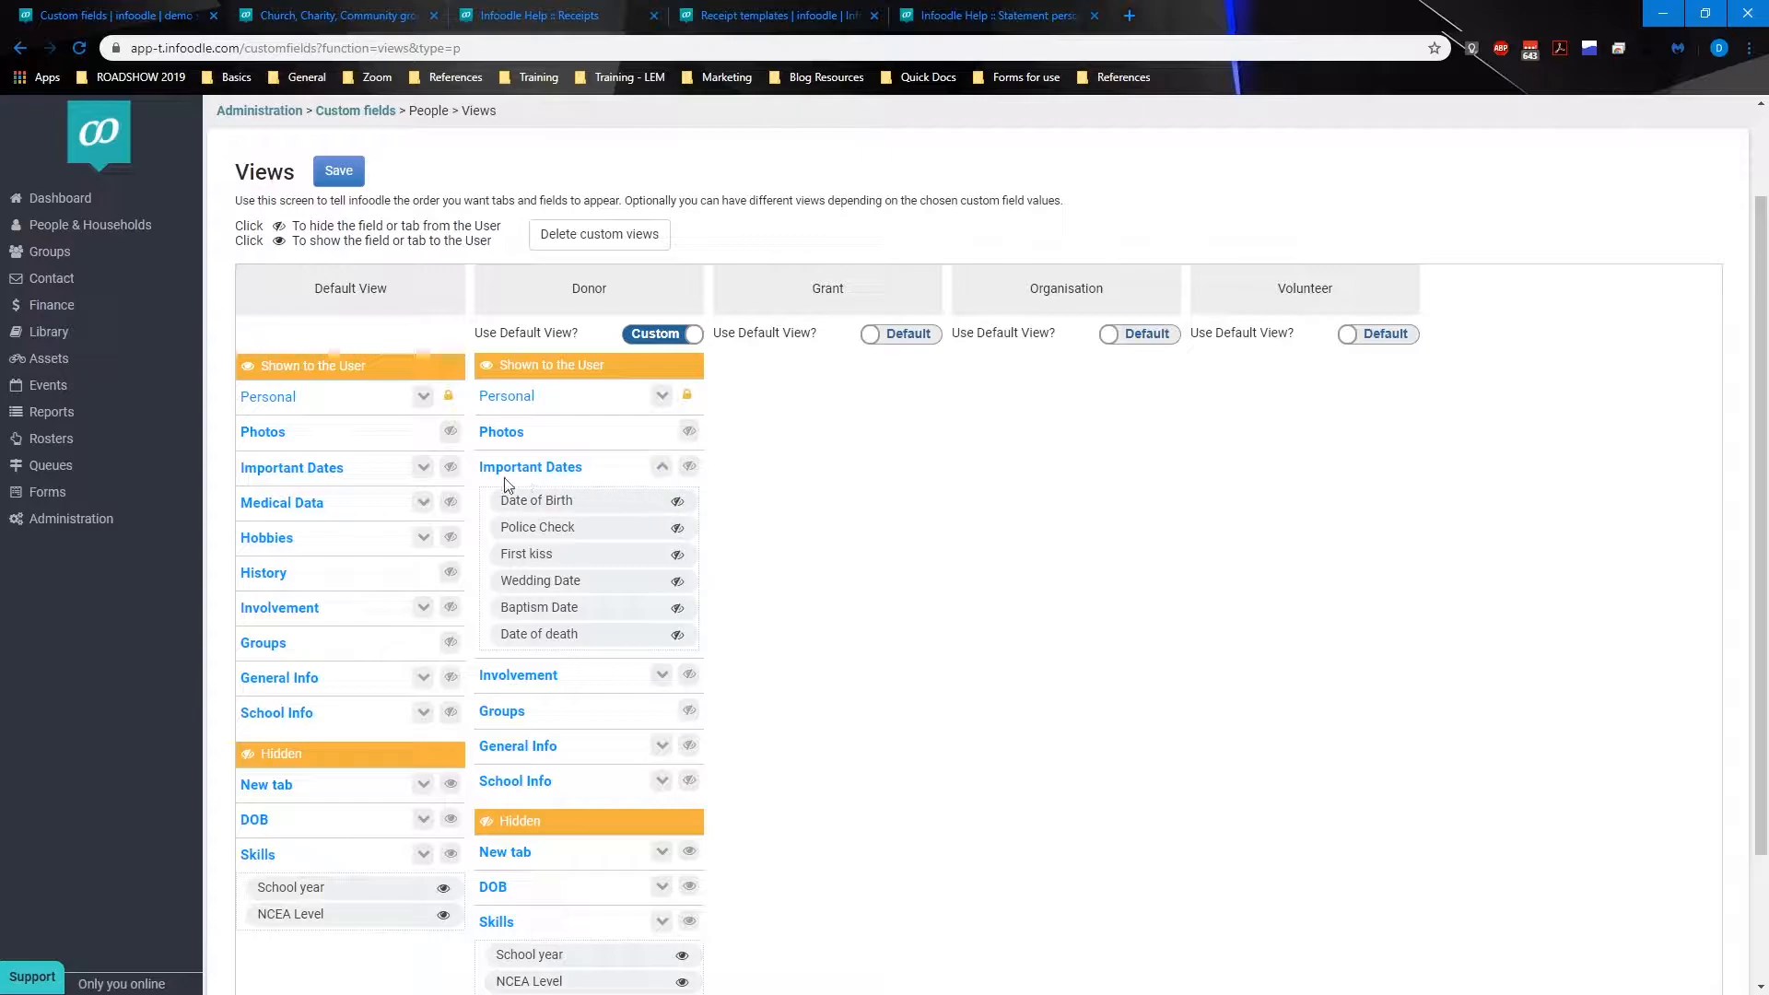
{"action": "left_click", "coordinate": [679, 556]}
{"action": "left_click", "coordinate": [679, 557]}
{"action": "left_click", "coordinate": [679, 557]}
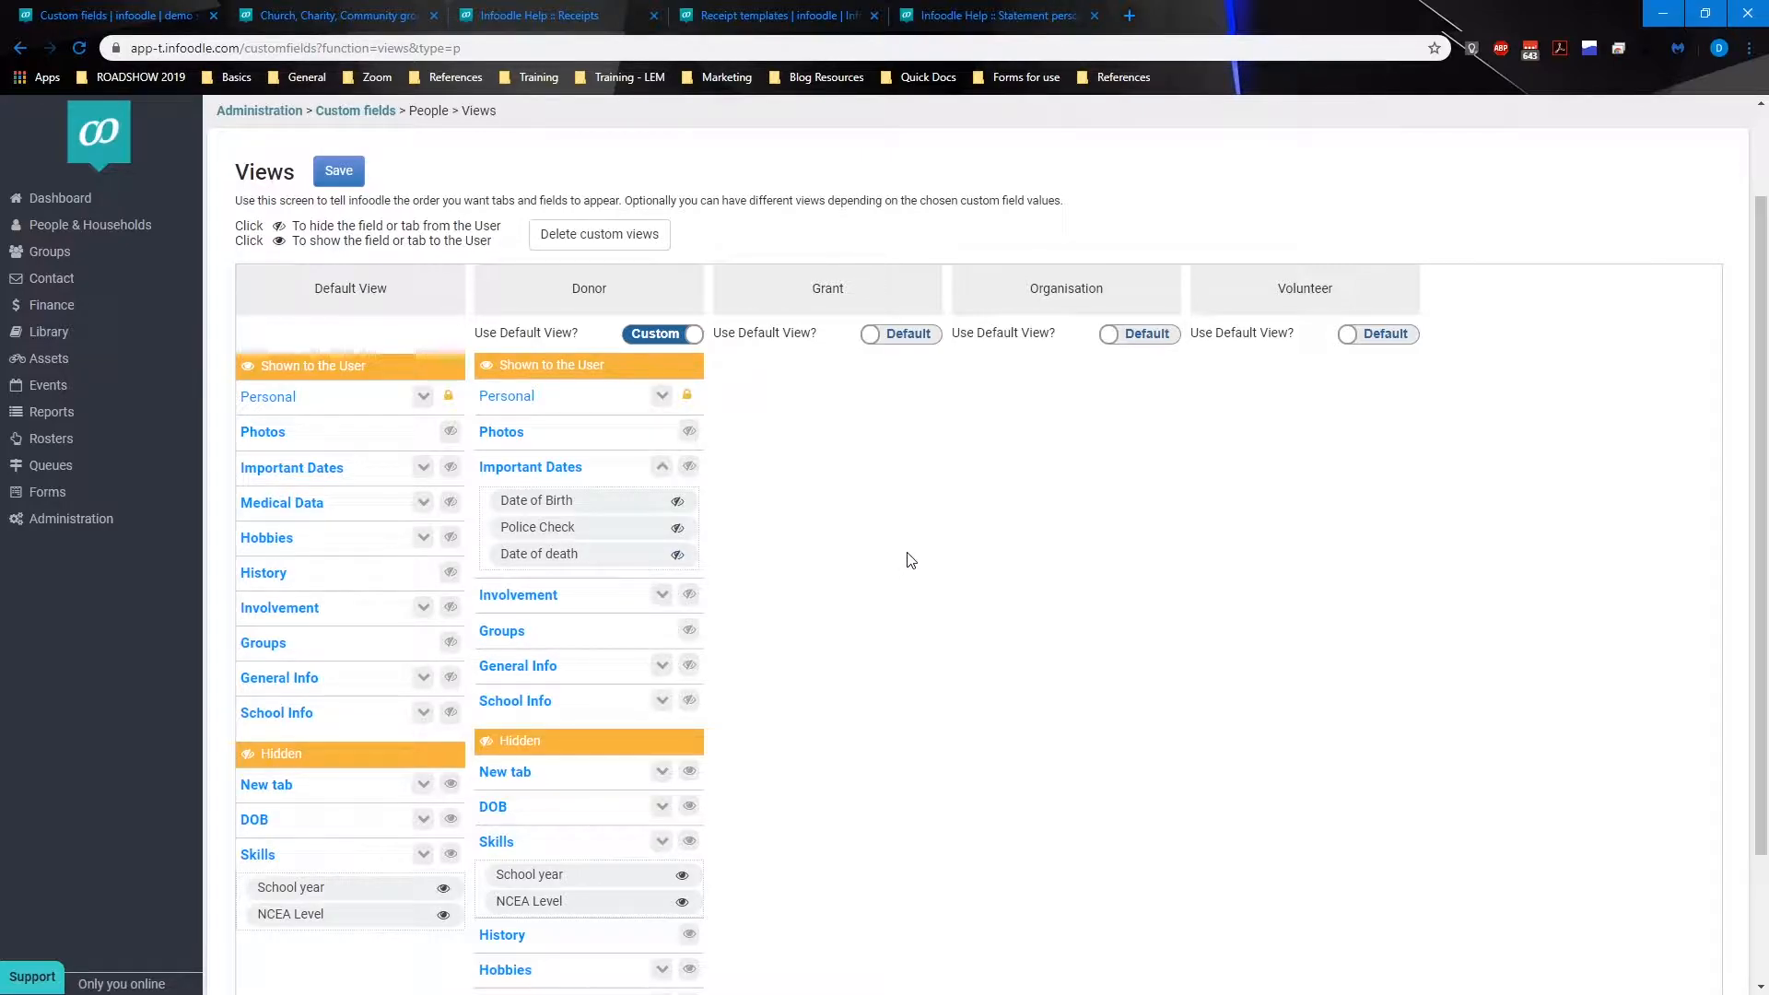
Step: Show the Skills tab in the Donor view and expand it
{"action": "scroll", "coordinate": [634, 664], "scroll_direction": "down", "scroll_amount": 2}
{"action": "scroll", "coordinate": [634, 664], "scroll_direction": "down", "scroll_amount": 1}
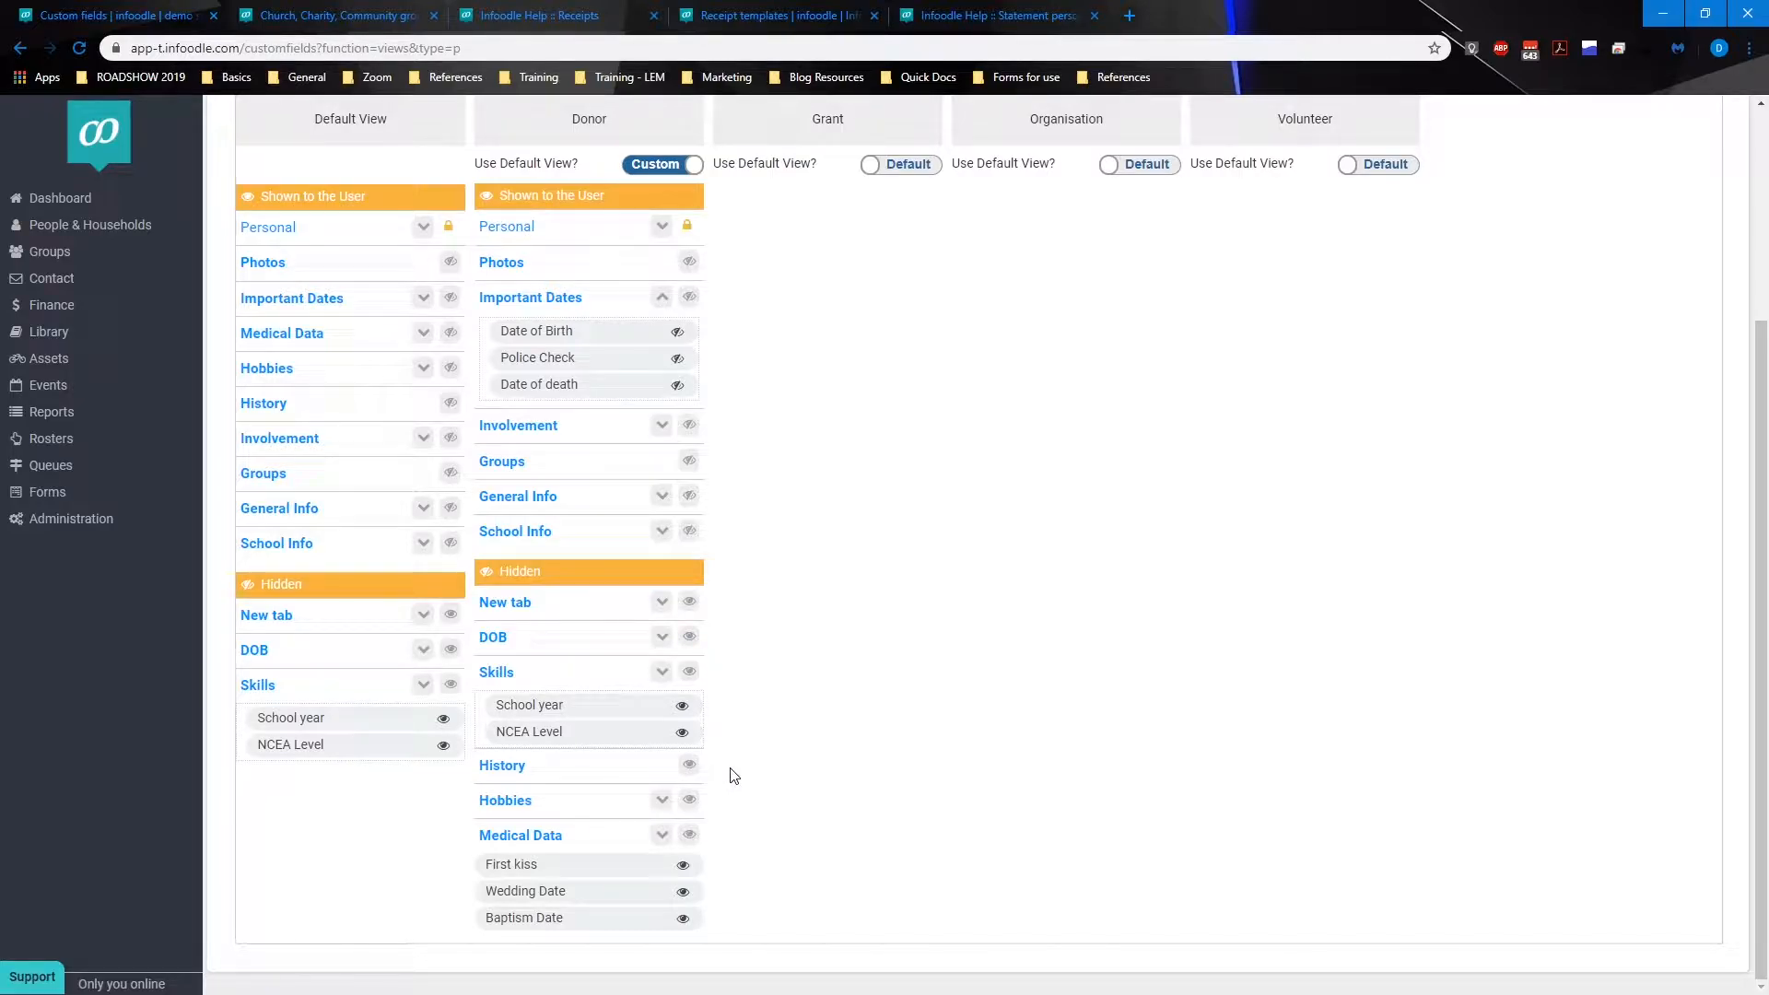
{"action": "left_click", "coordinate": [691, 679]}
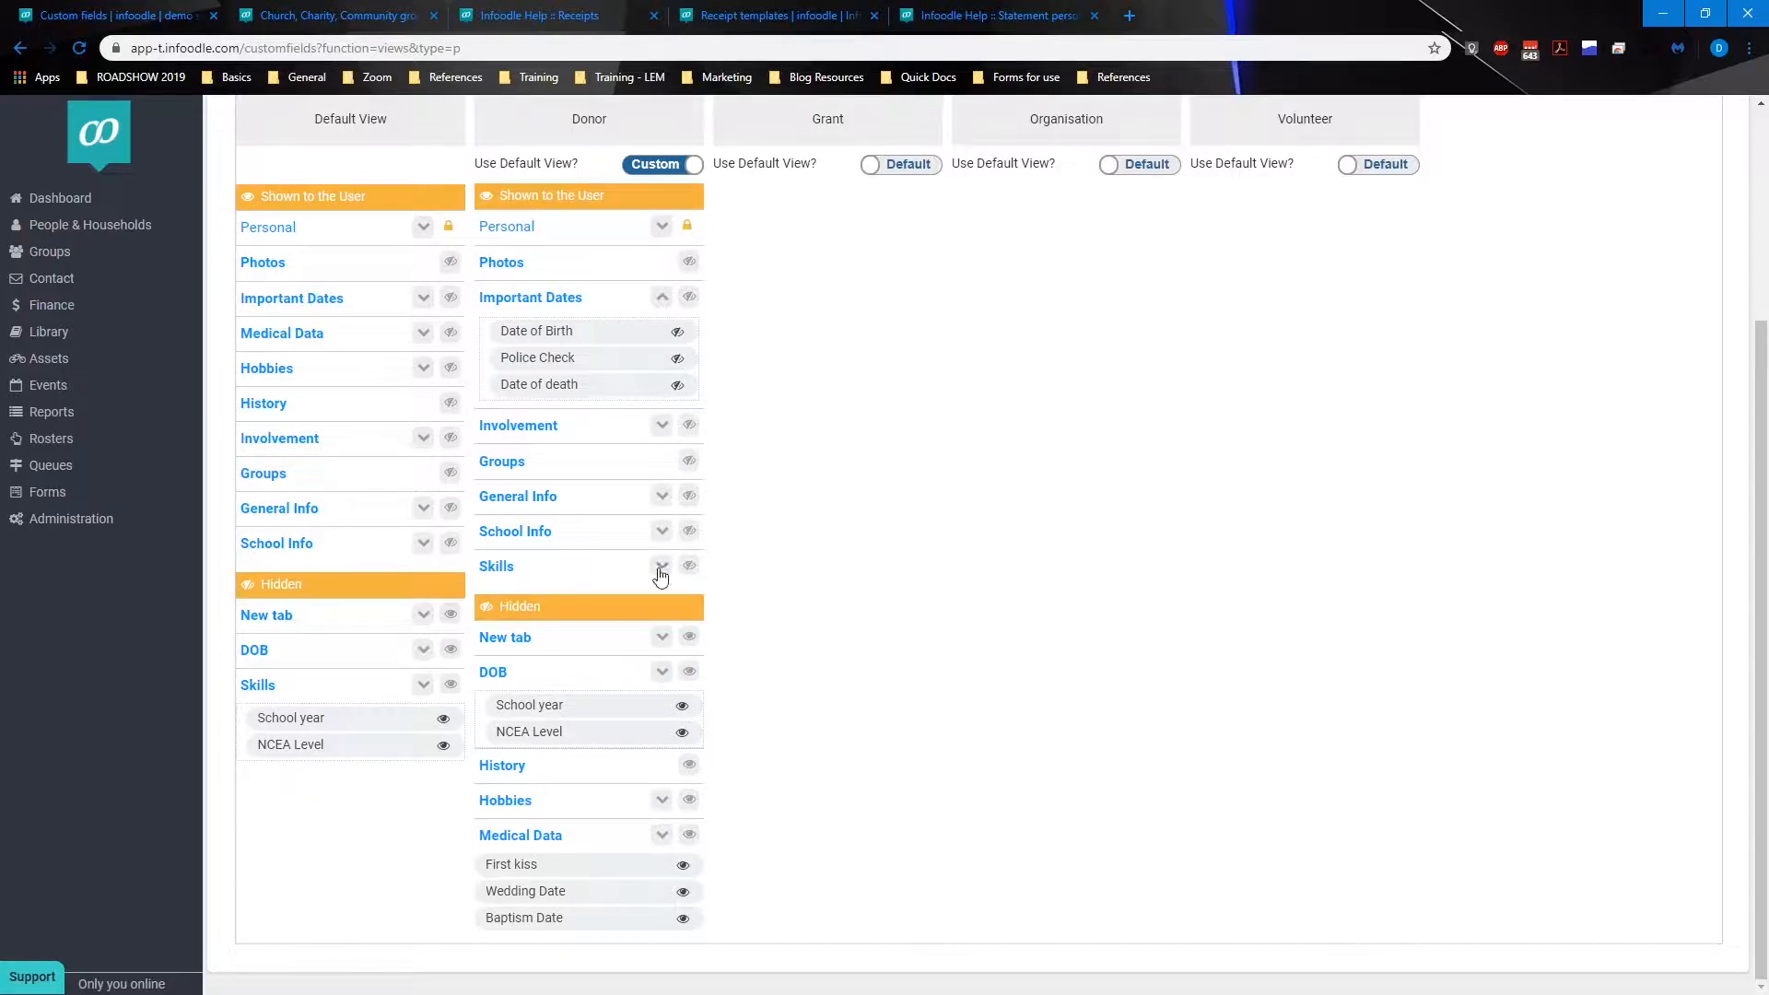
{"action": "left_click", "coordinate": [661, 567]}
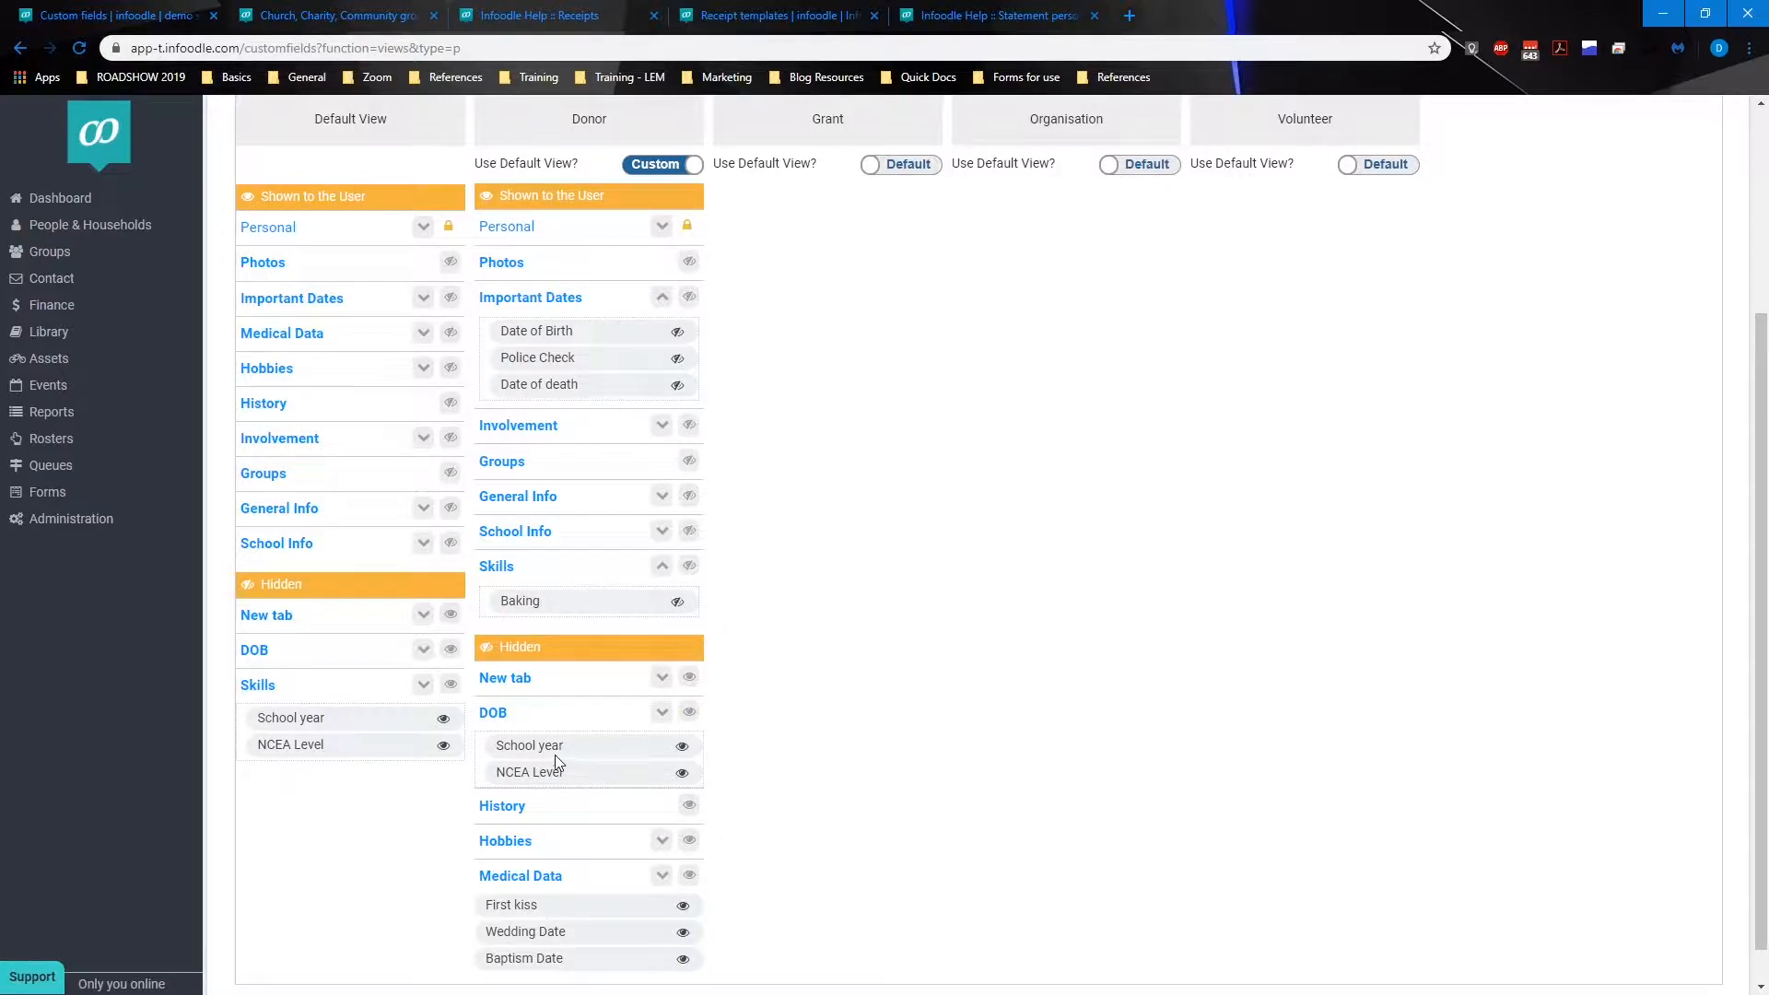
Step: Move the hidden School year field into the Donor view's Important Dates tab
{"action": "left_click", "coordinate": [682, 746]}
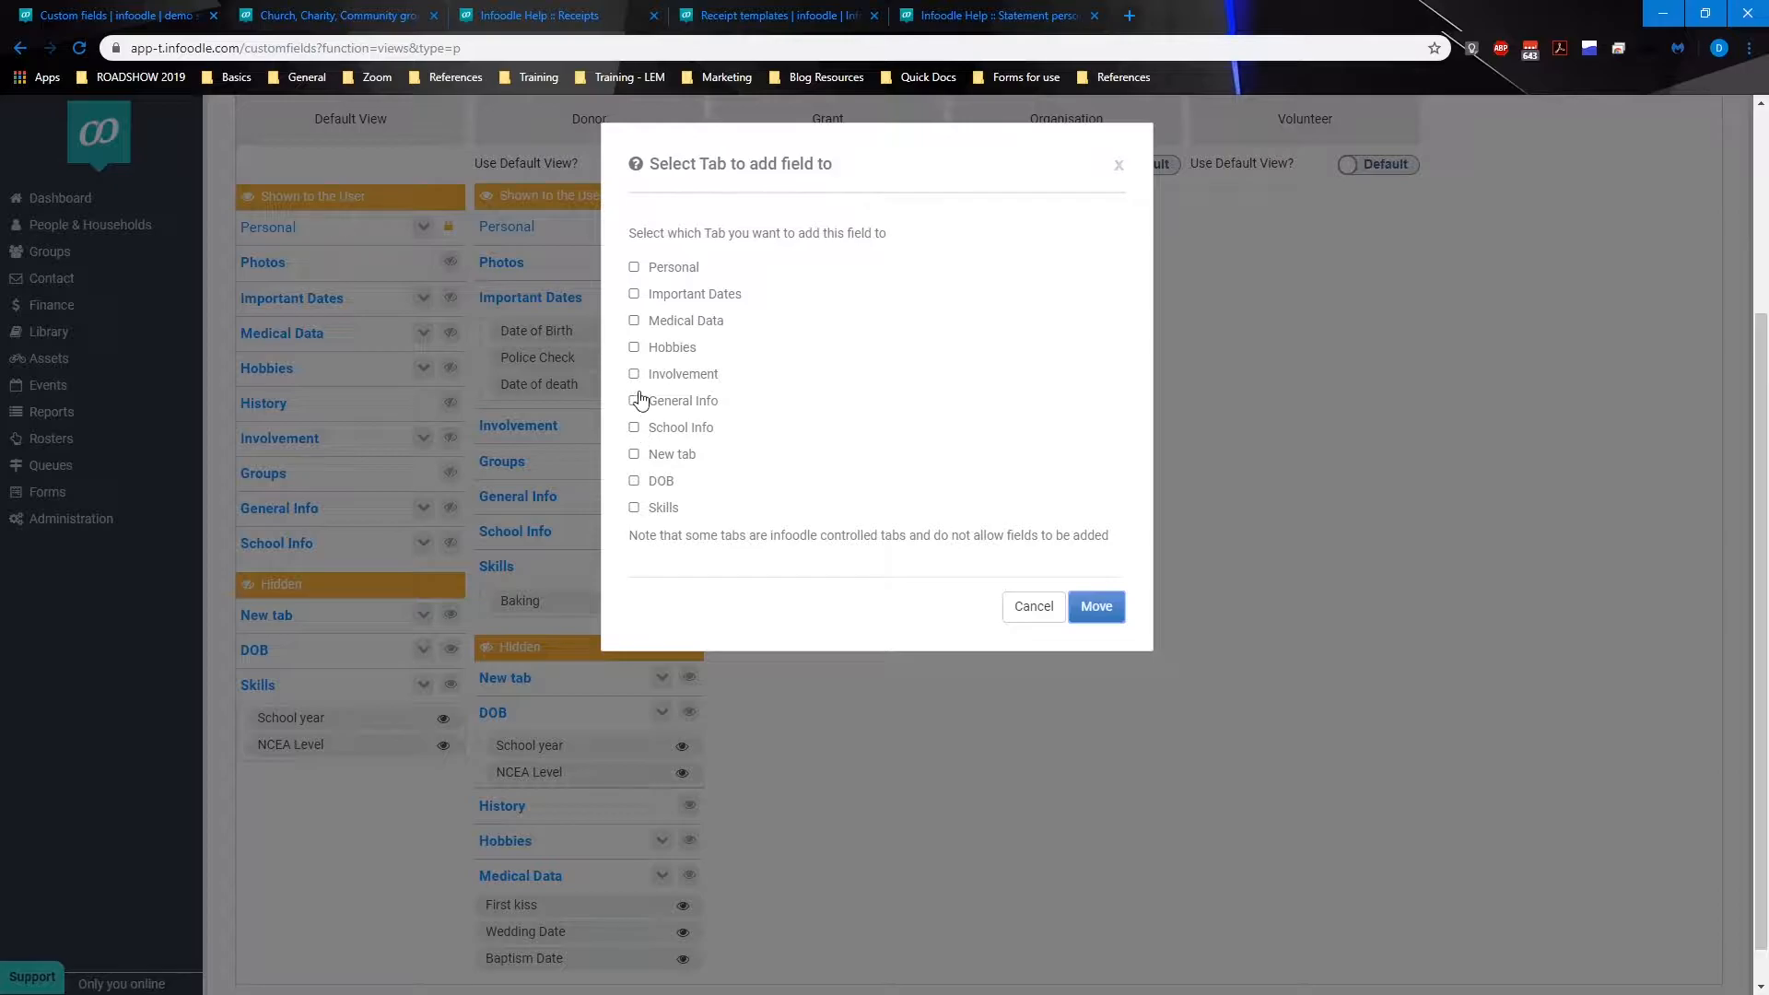
{"action": "left_click", "coordinate": [634, 294]}
{"action": "left_click", "coordinate": [1093, 607]}
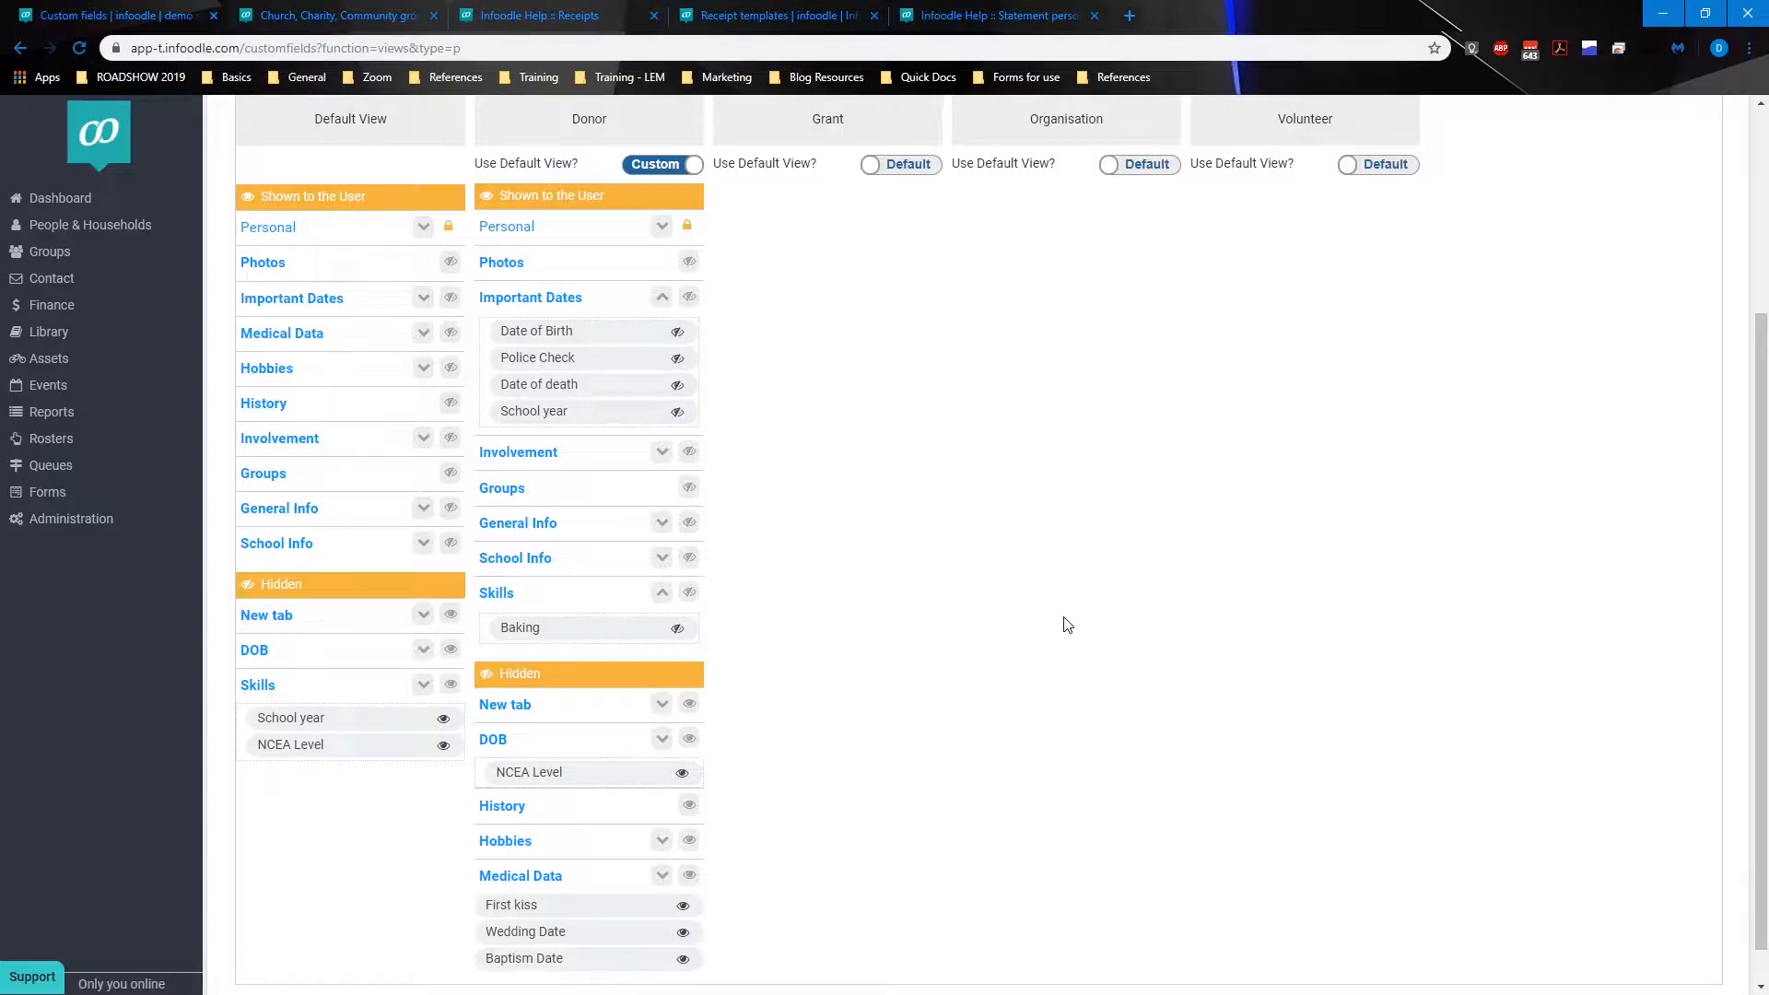
Step: Switch the Grant view to custom and hide its Photos, Important Dates, Medical Data, Hobbies, History and School Info tabs
{"action": "scroll", "coordinate": [1062, 618], "scroll_direction": "up", "scroll_amount": 1}
{"action": "left_click", "coordinate": [908, 259]}
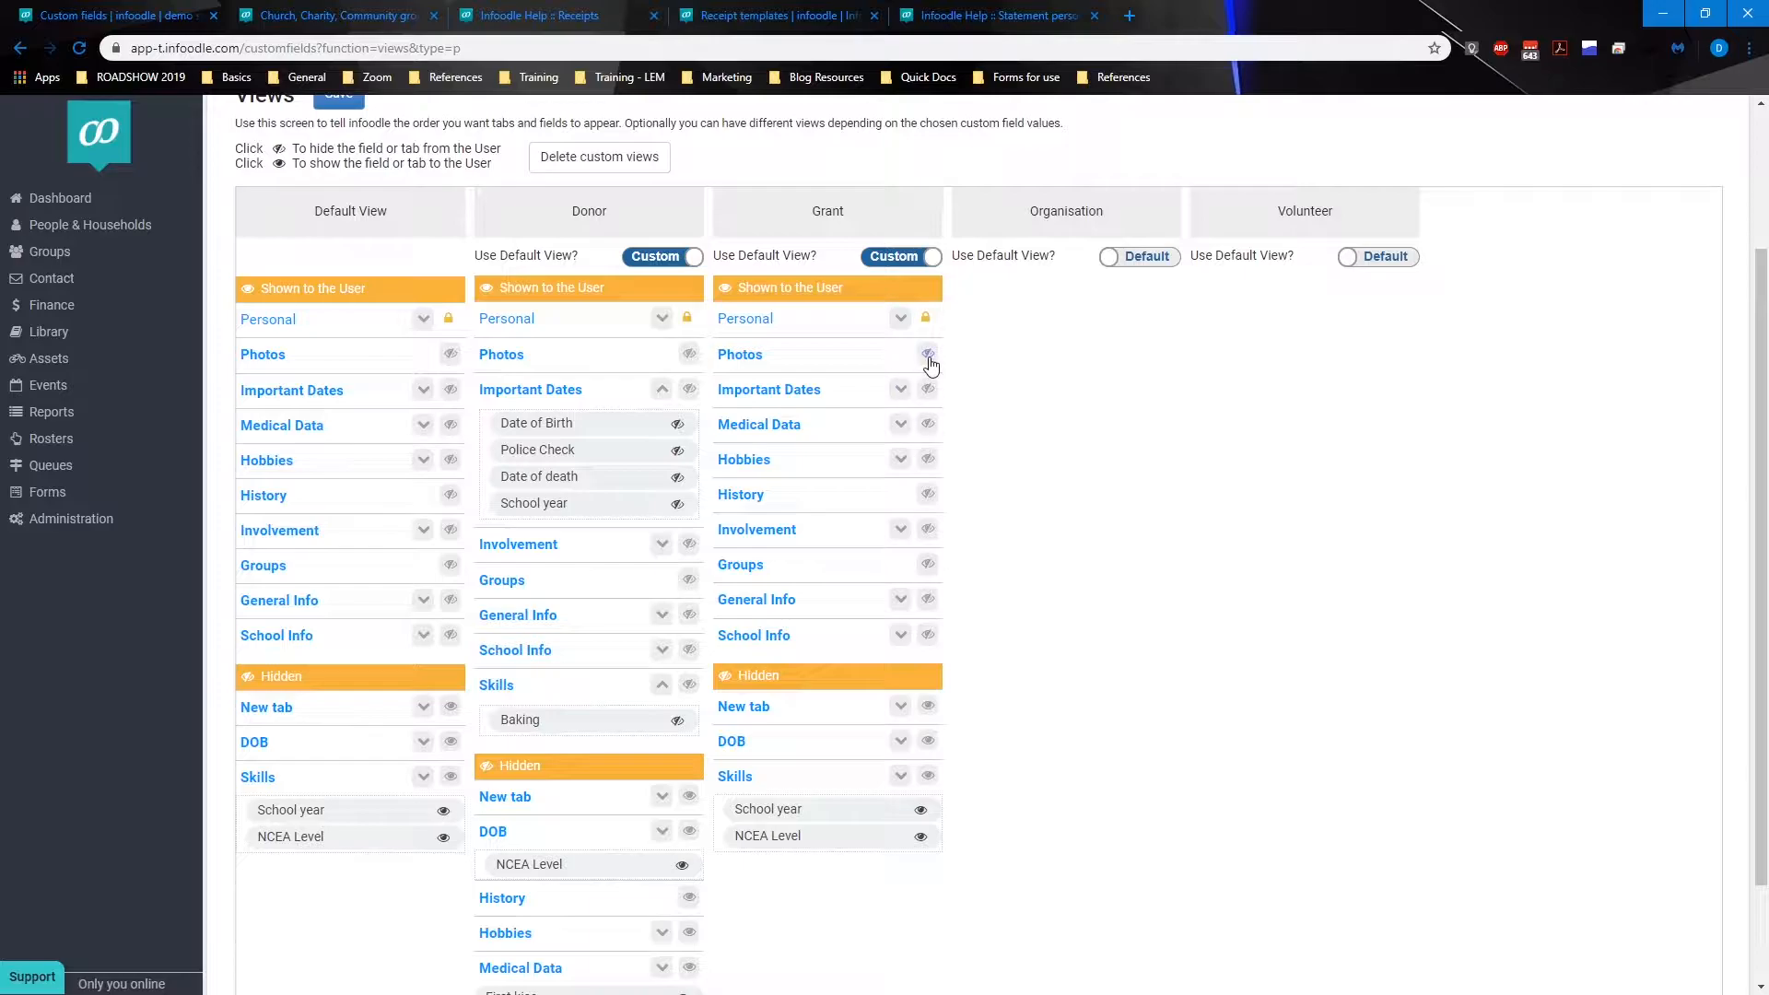
{"action": "left_click", "coordinate": [928, 354]}
{"action": "left_click", "coordinate": [928, 355]}
{"action": "left_click", "coordinate": [928, 354]}
{"action": "left_click", "coordinate": [928, 355]}
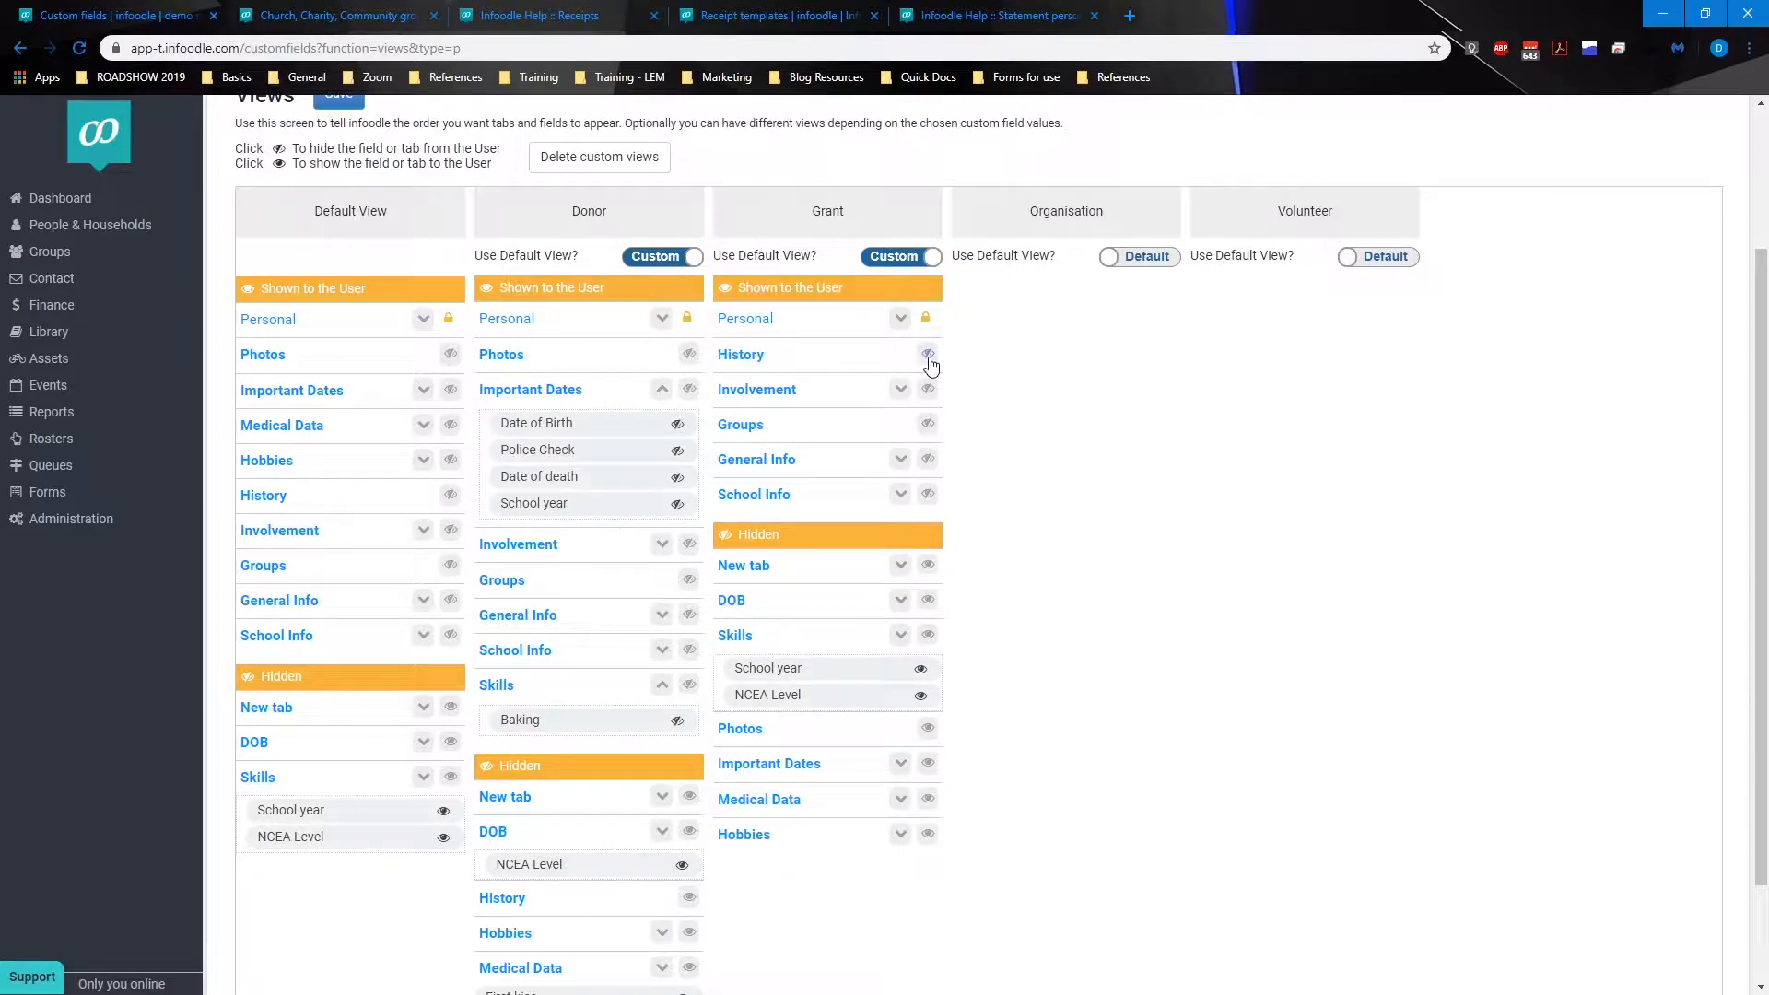
{"action": "left_click", "coordinate": [928, 354]}
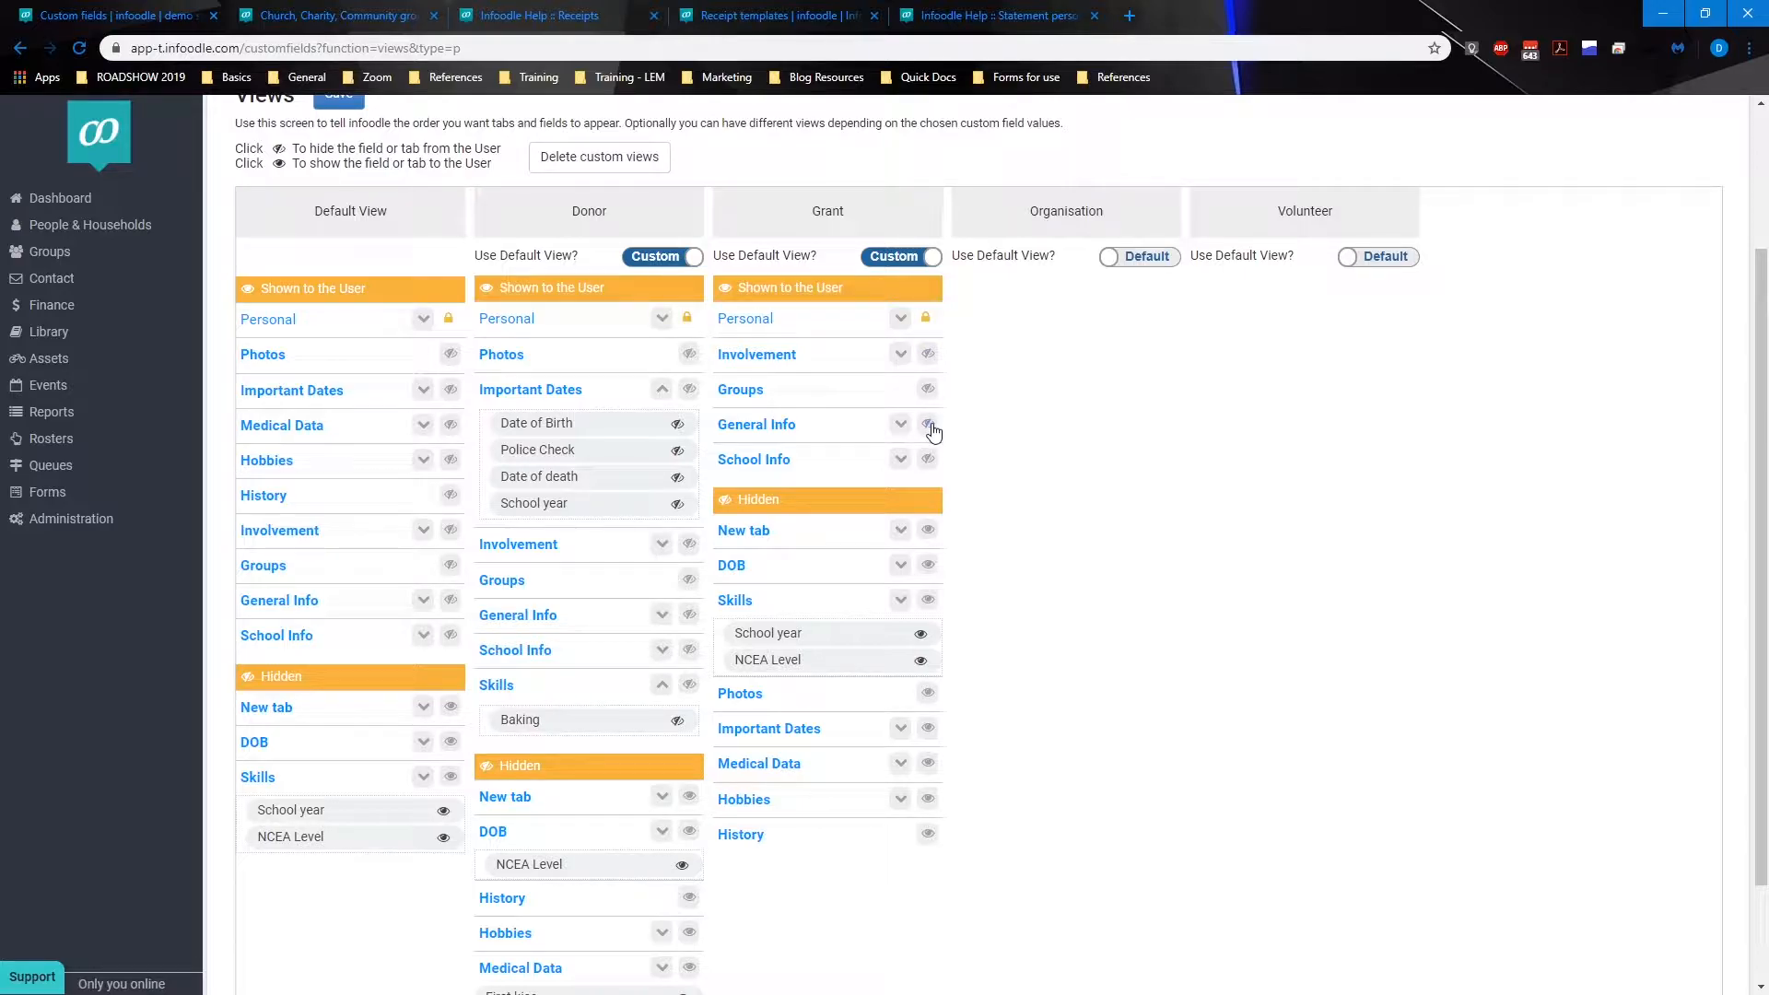
{"action": "left_click", "coordinate": [928, 459]}
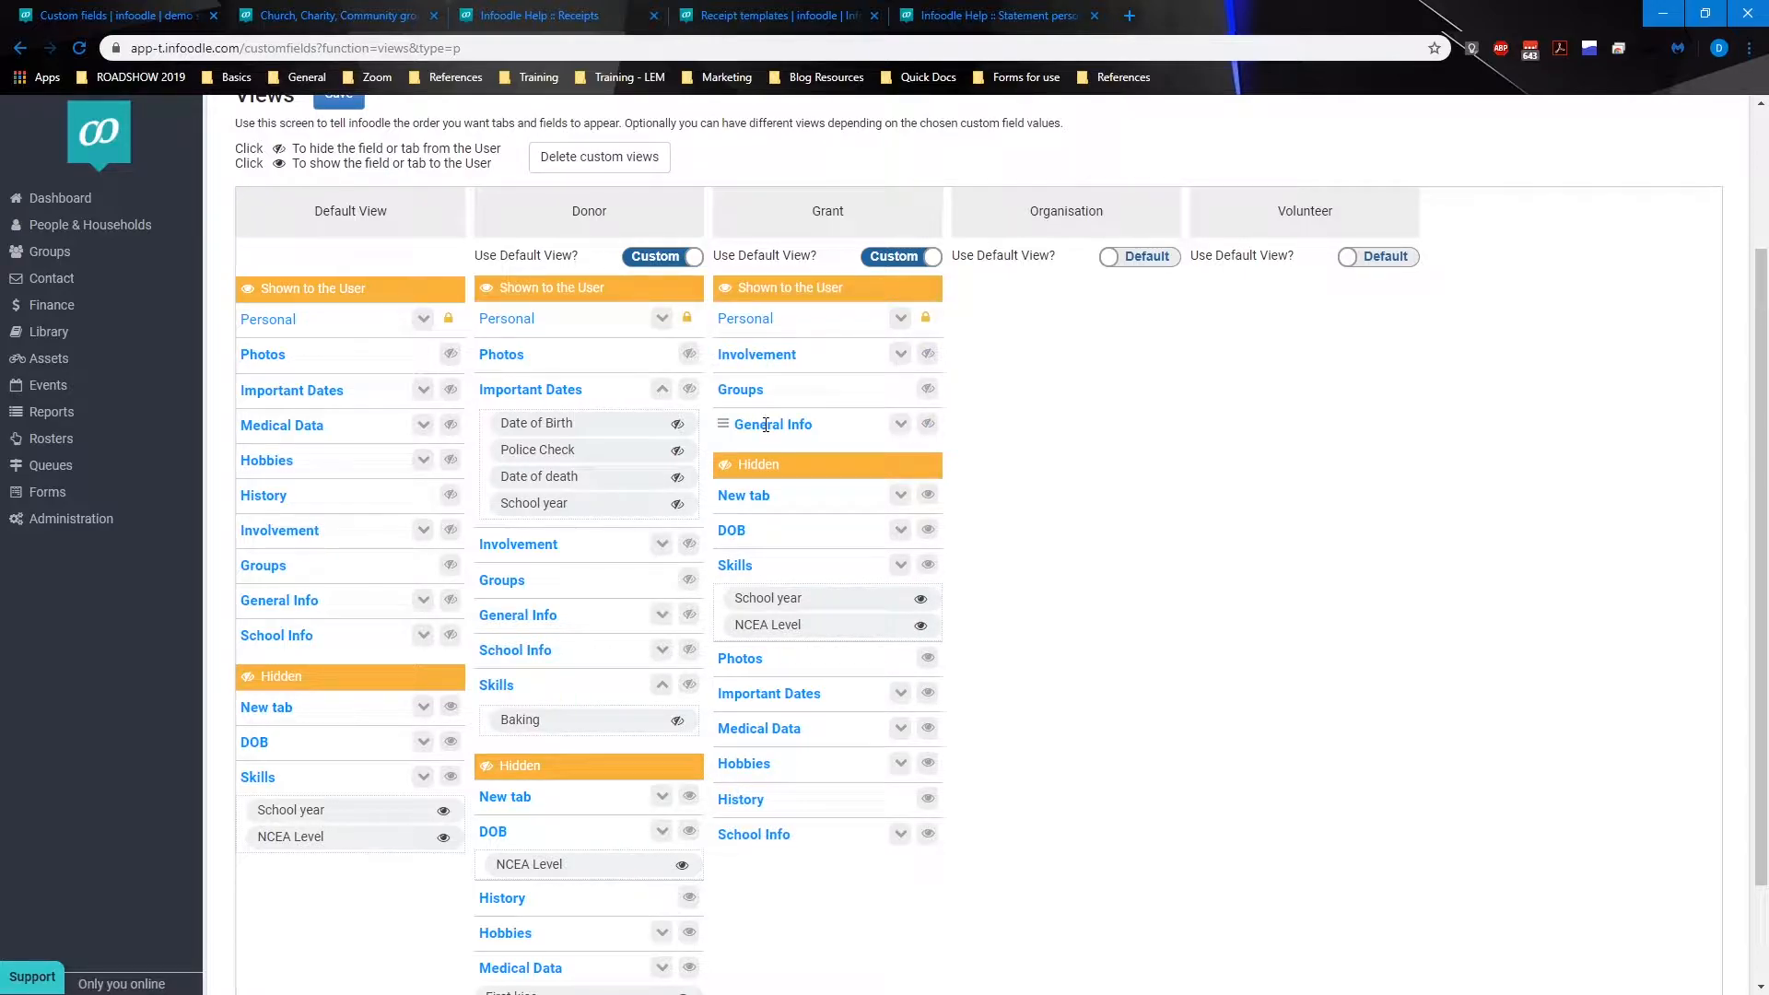
Step: Hide the Skills and New Field fields inside the Grant view's Involvement tab
{"action": "left_click", "coordinate": [901, 356]}
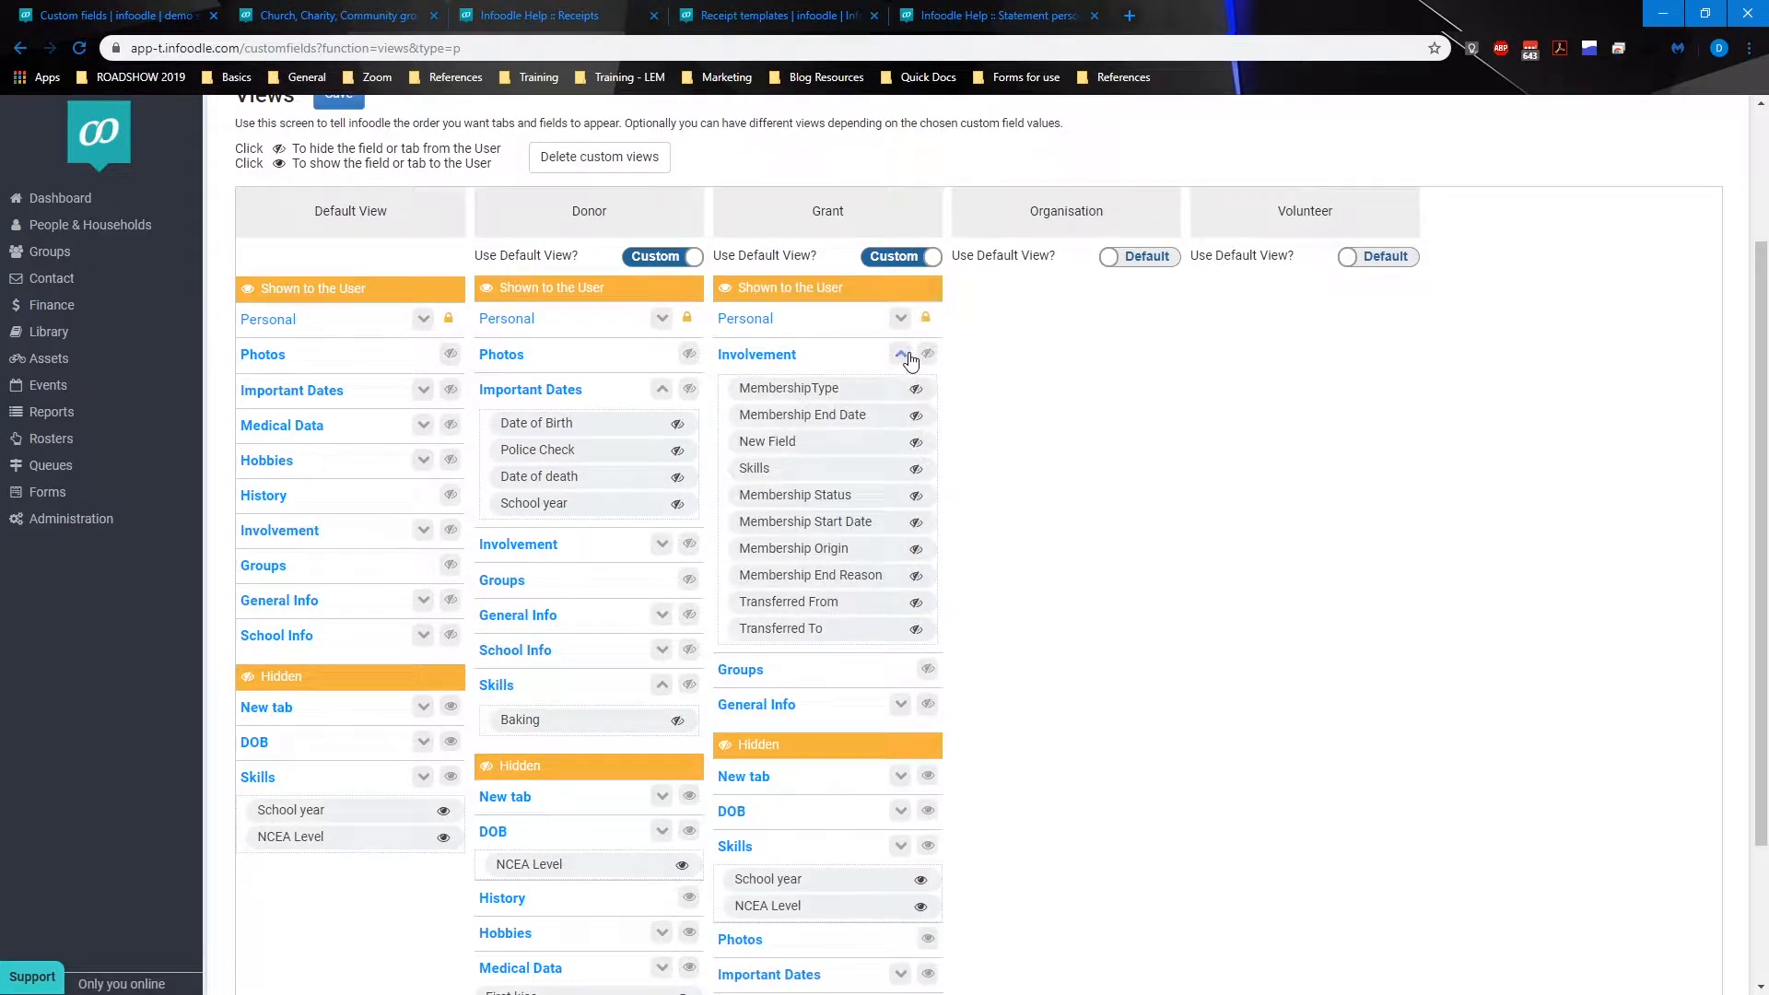
{"action": "left_click", "coordinate": [917, 469]}
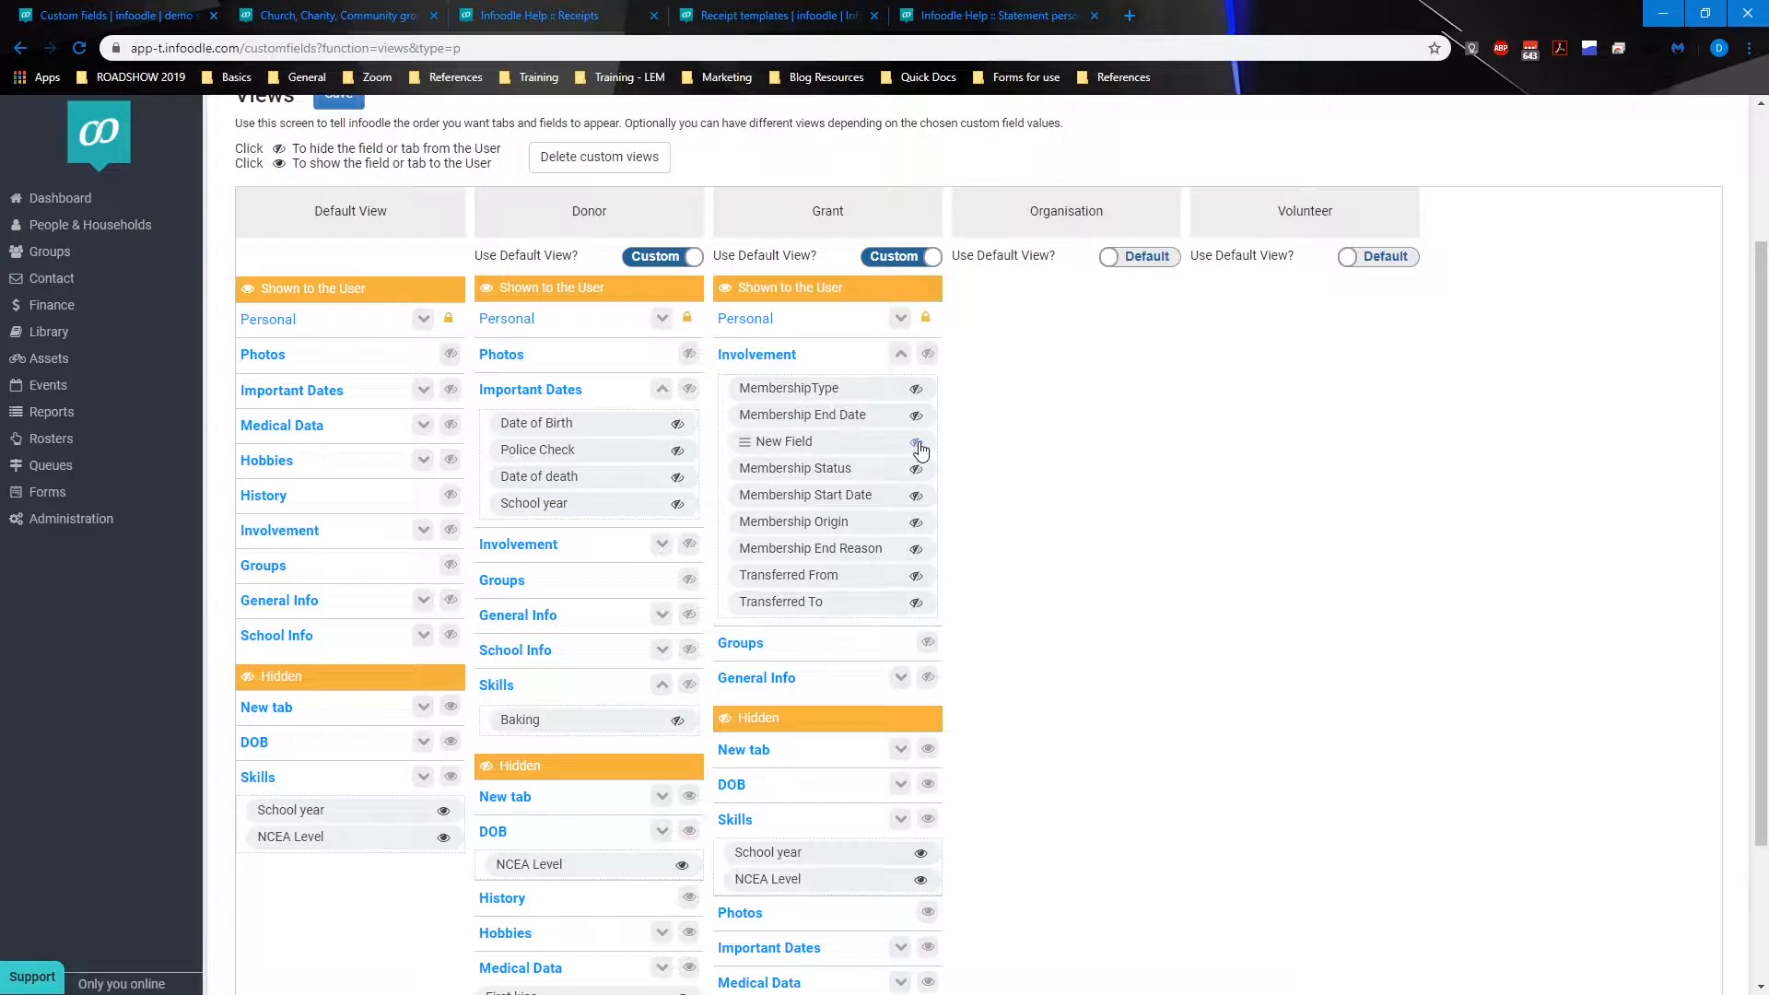
{"action": "left_click", "coordinate": [917, 442]}
{"action": "left_click", "coordinate": [900, 356]}
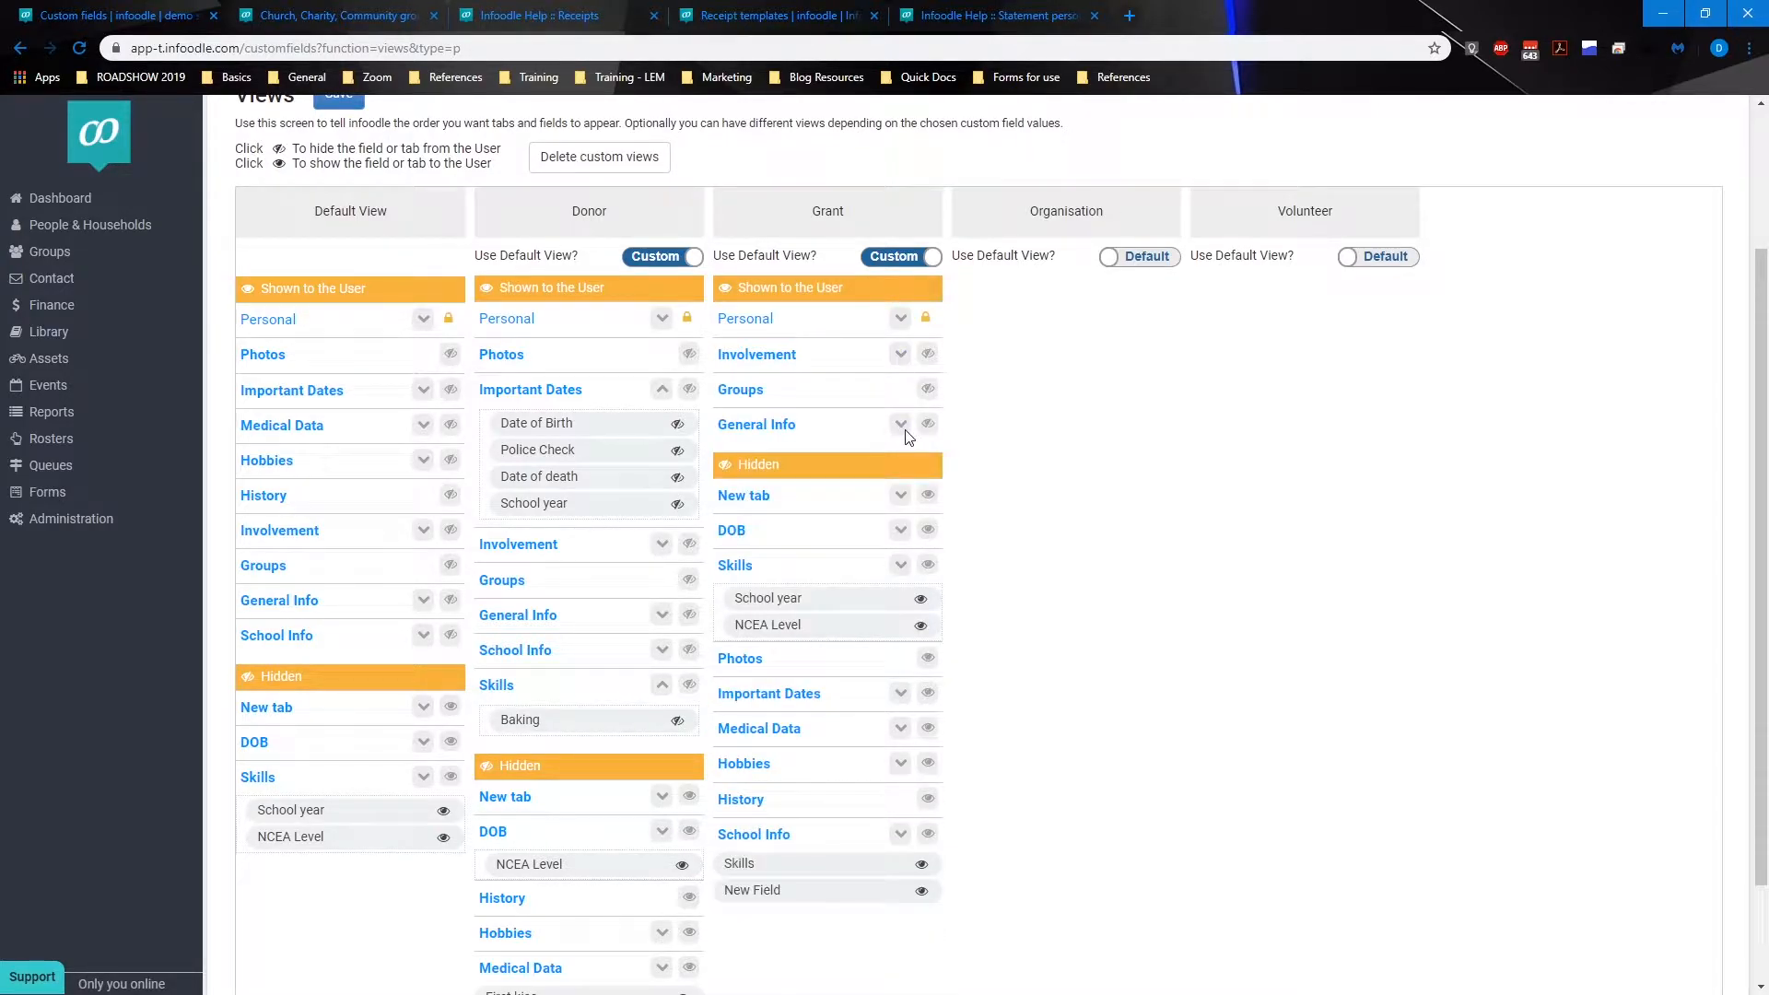
Step: Hide every field except Occupation inside the Grant view's General Info tab
{"action": "left_click", "coordinate": [901, 424]}
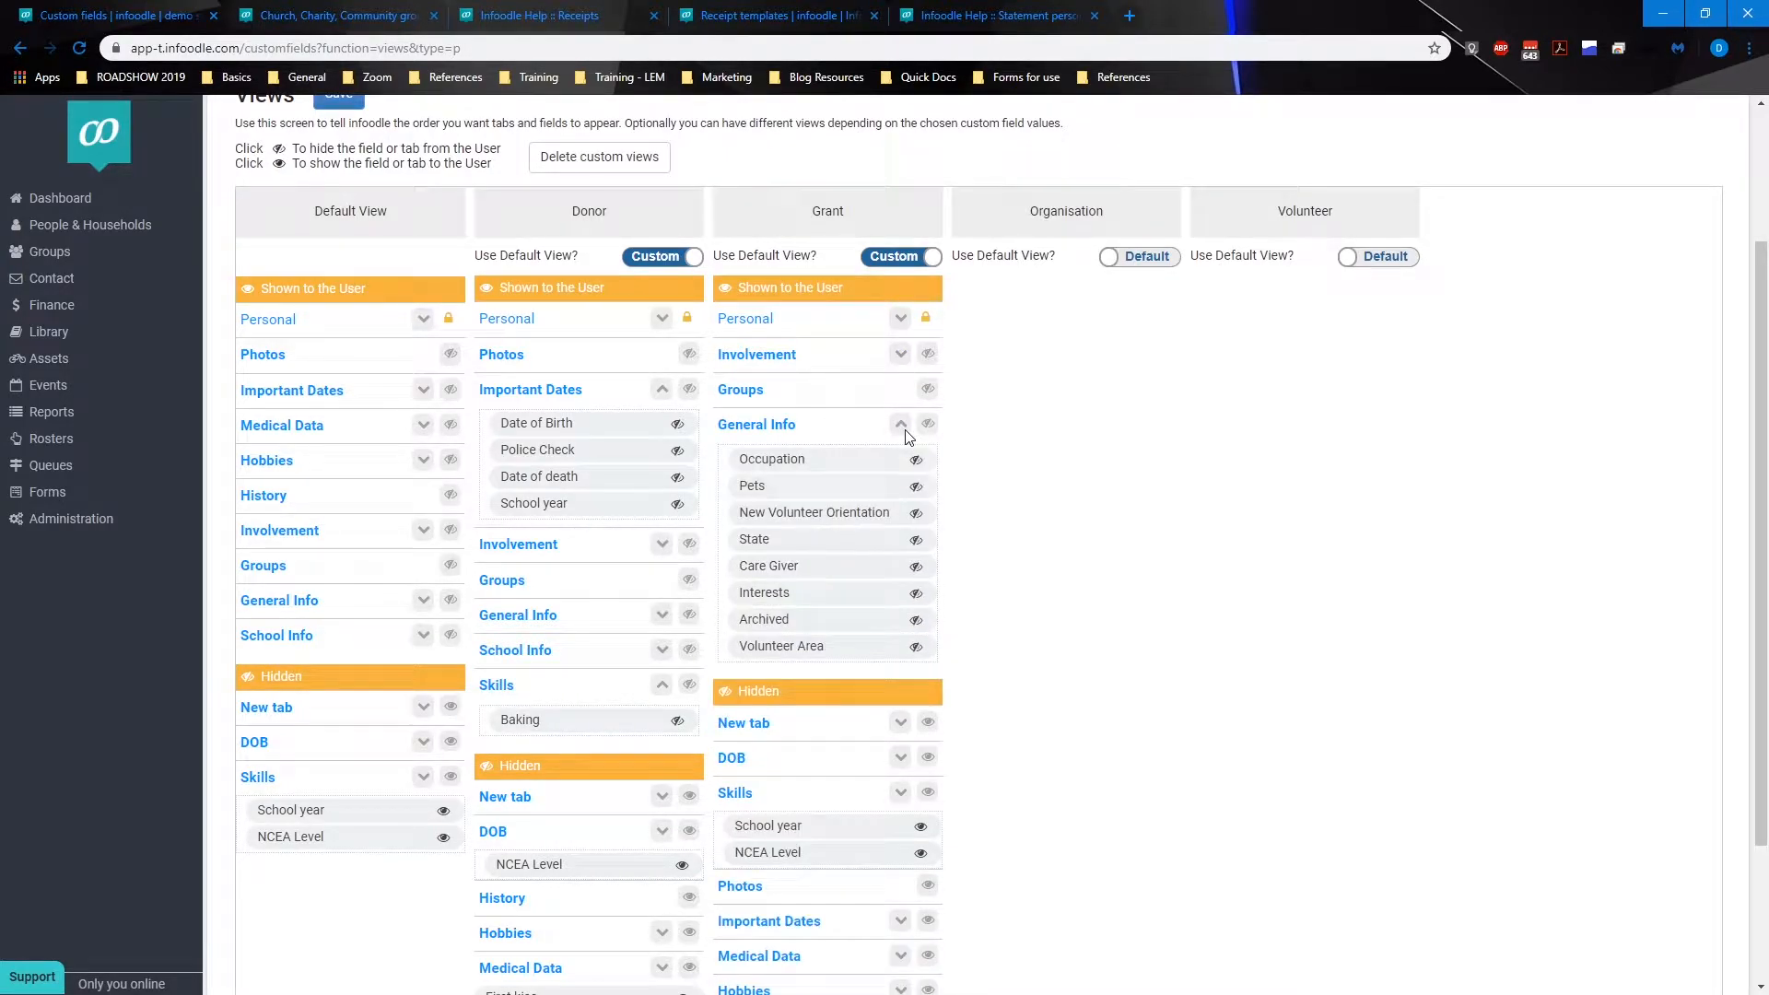
{"action": "left_click", "coordinate": [918, 489]}
{"action": "left_click", "coordinate": [918, 489]}
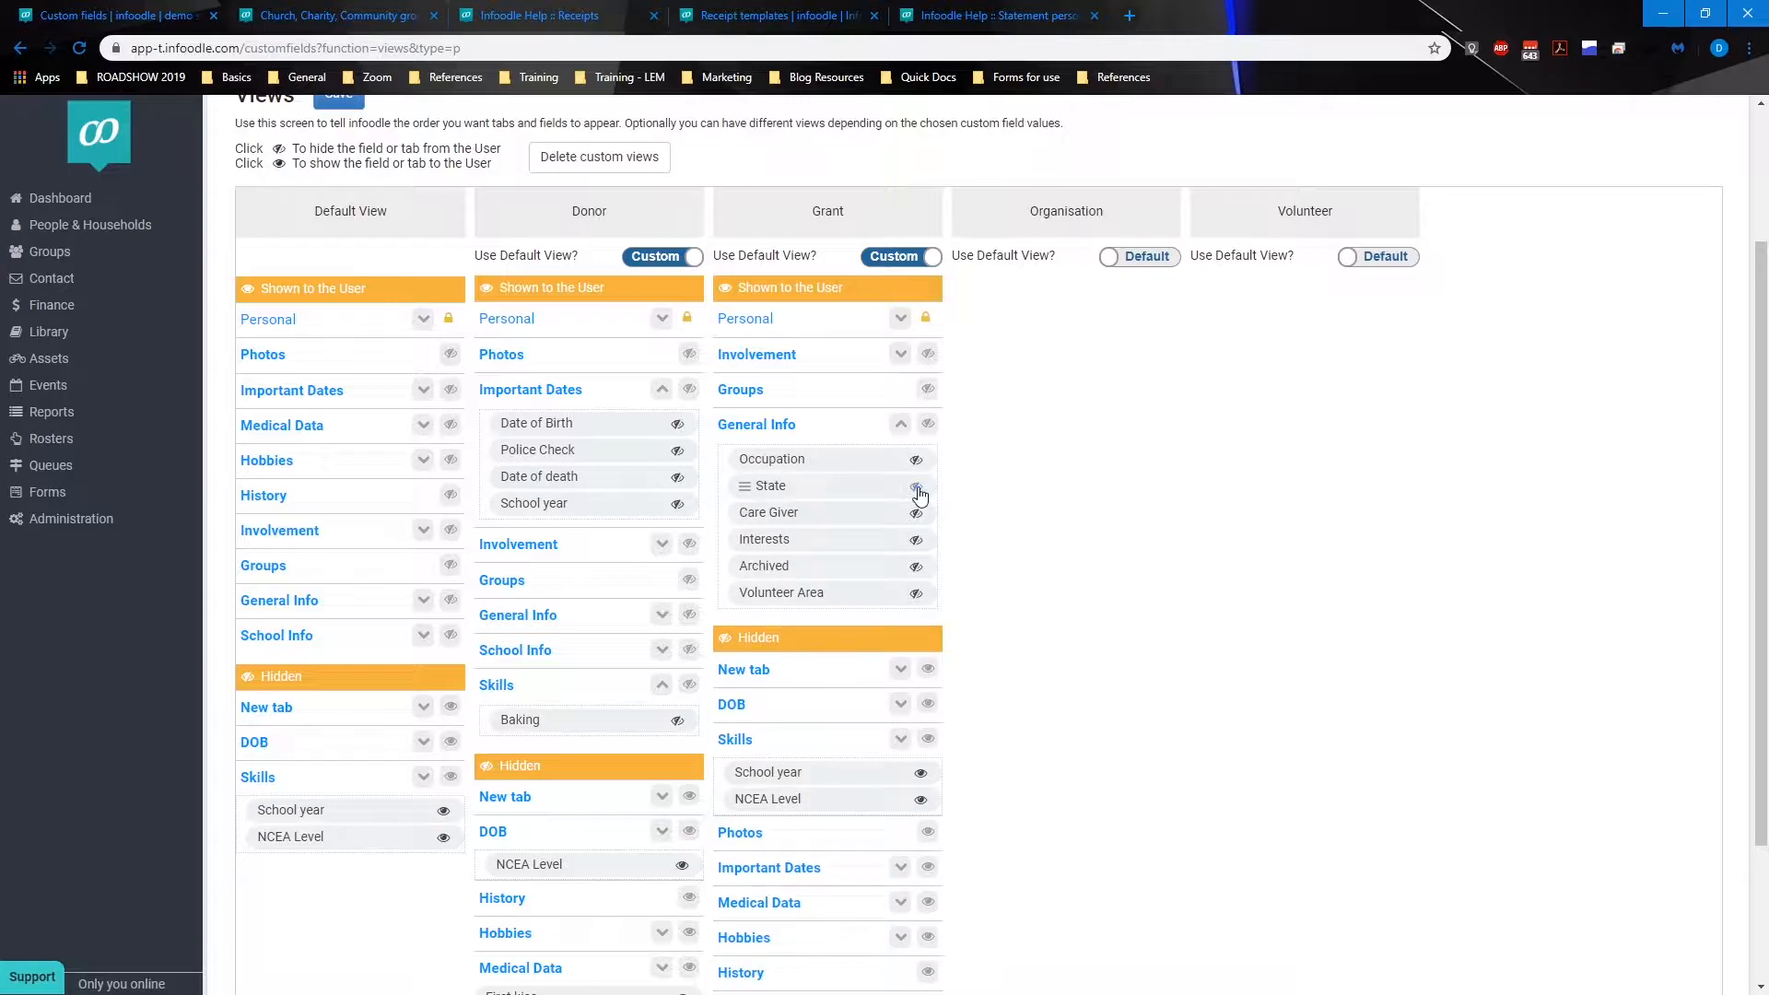
{"action": "left_click", "coordinate": [918, 488]}
{"action": "left_click", "coordinate": [918, 488]}
{"action": "left_click", "coordinate": [918, 488]}
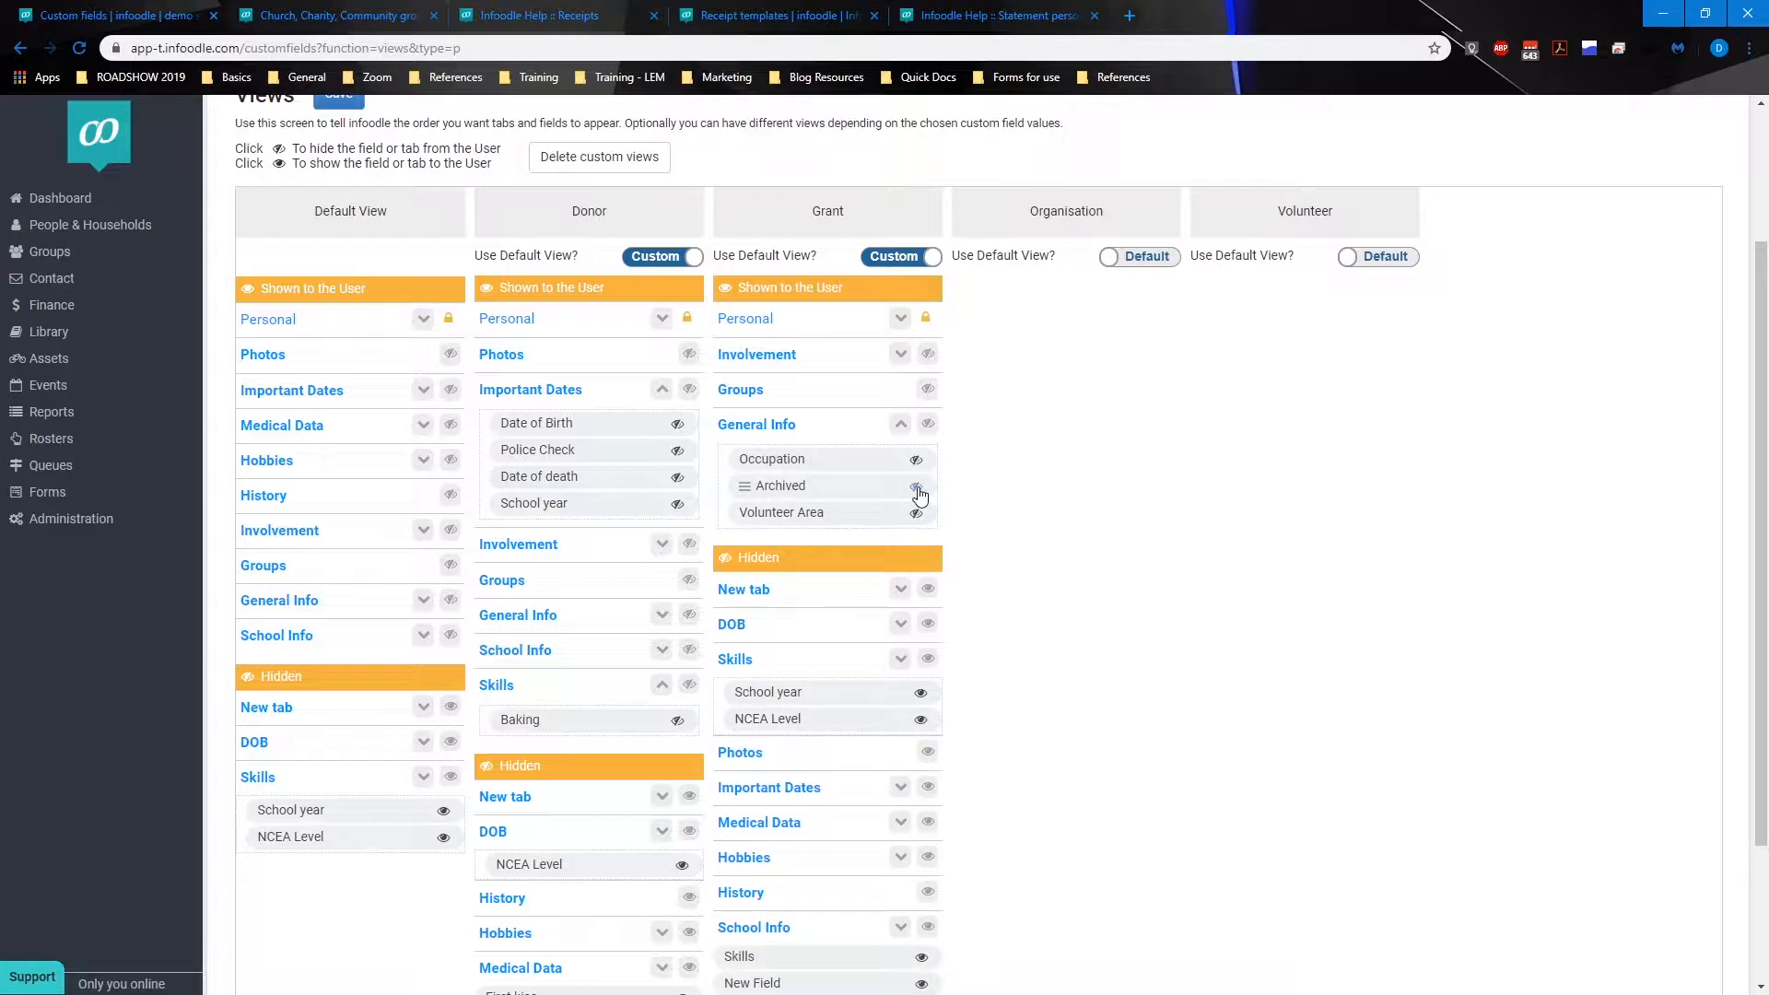
{"action": "left_click", "coordinate": [918, 488]}
{"action": "left_click", "coordinate": [918, 487]}
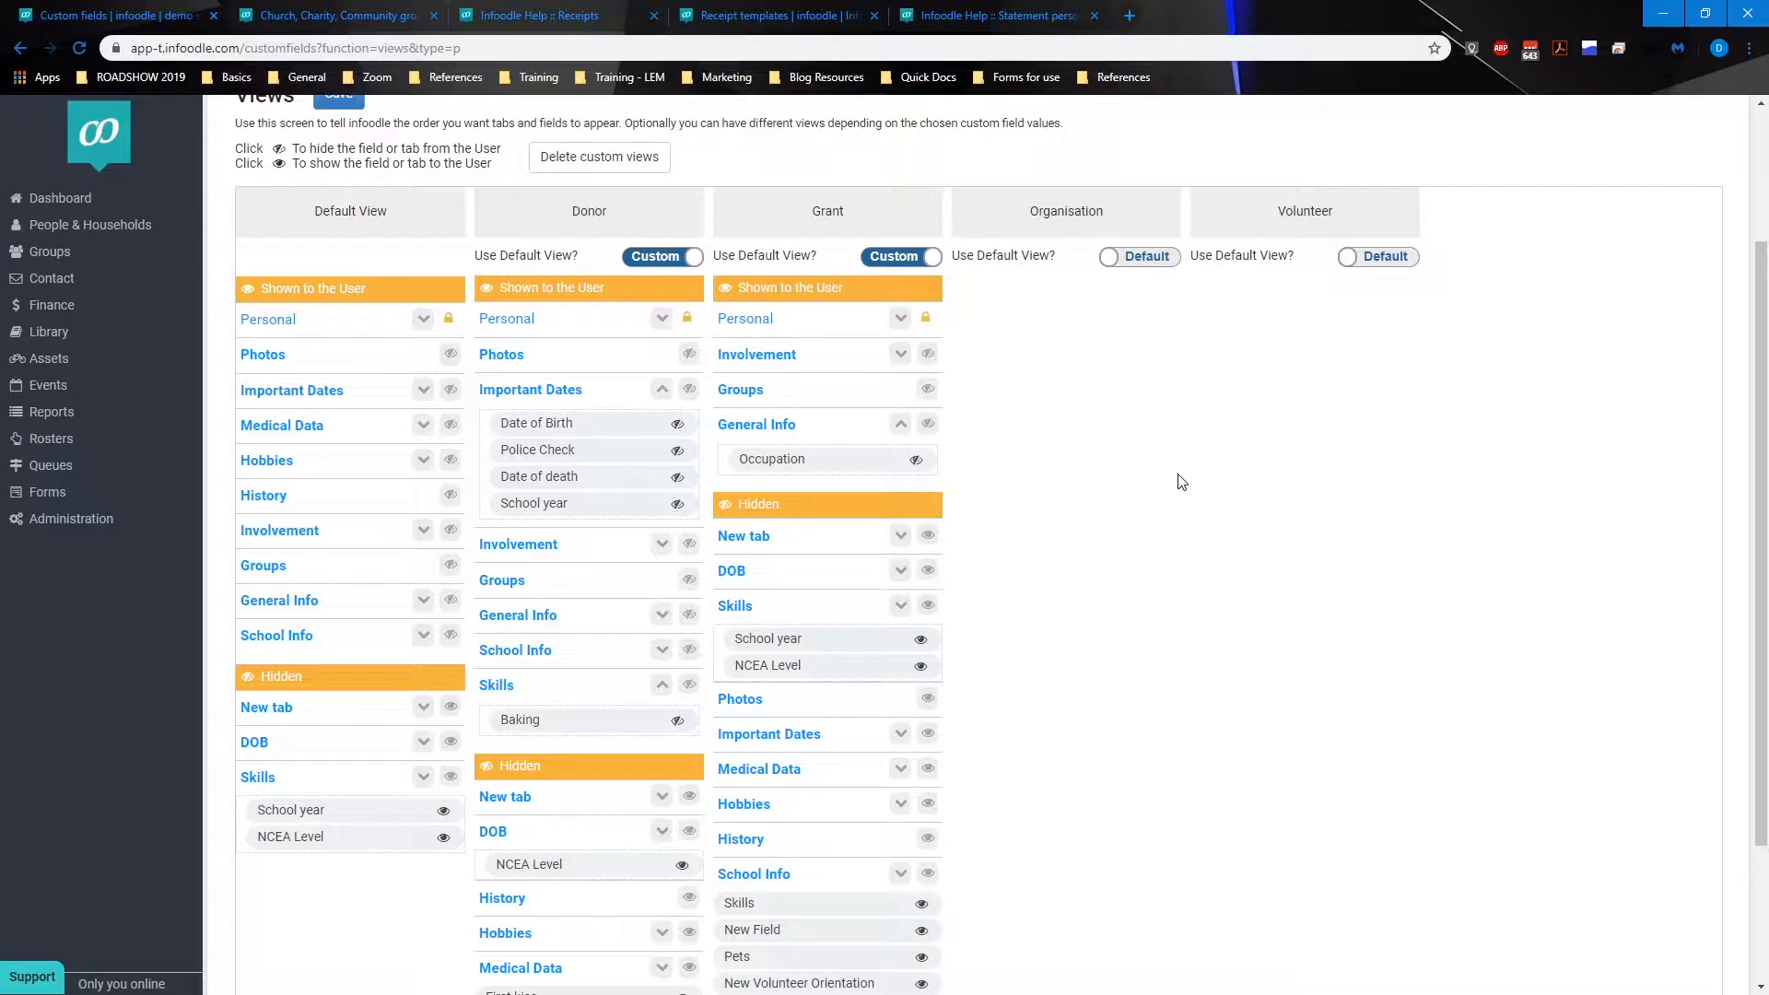
{"action": "left_click", "coordinate": [901, 425]}
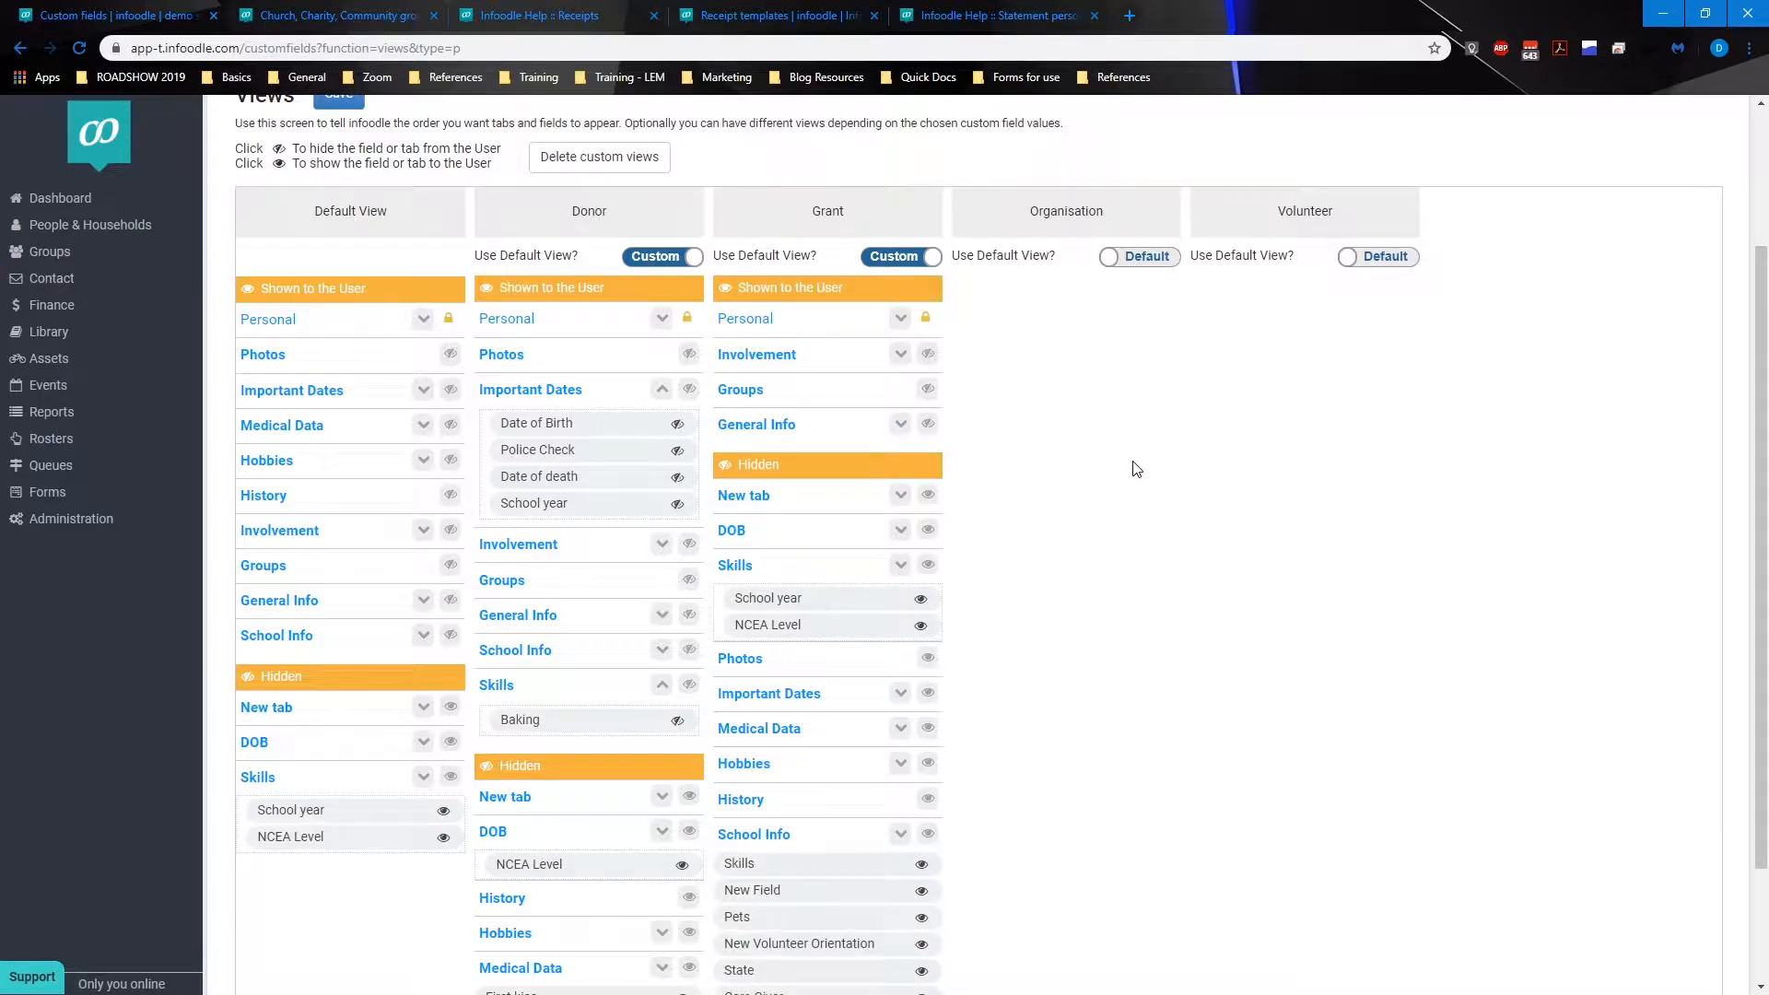
Step: Save the custom views and close the confirmation
{"action": "scroll", "coordinate": [1136, 469], "scroll_direction": "up", "scroll_amount": 2}
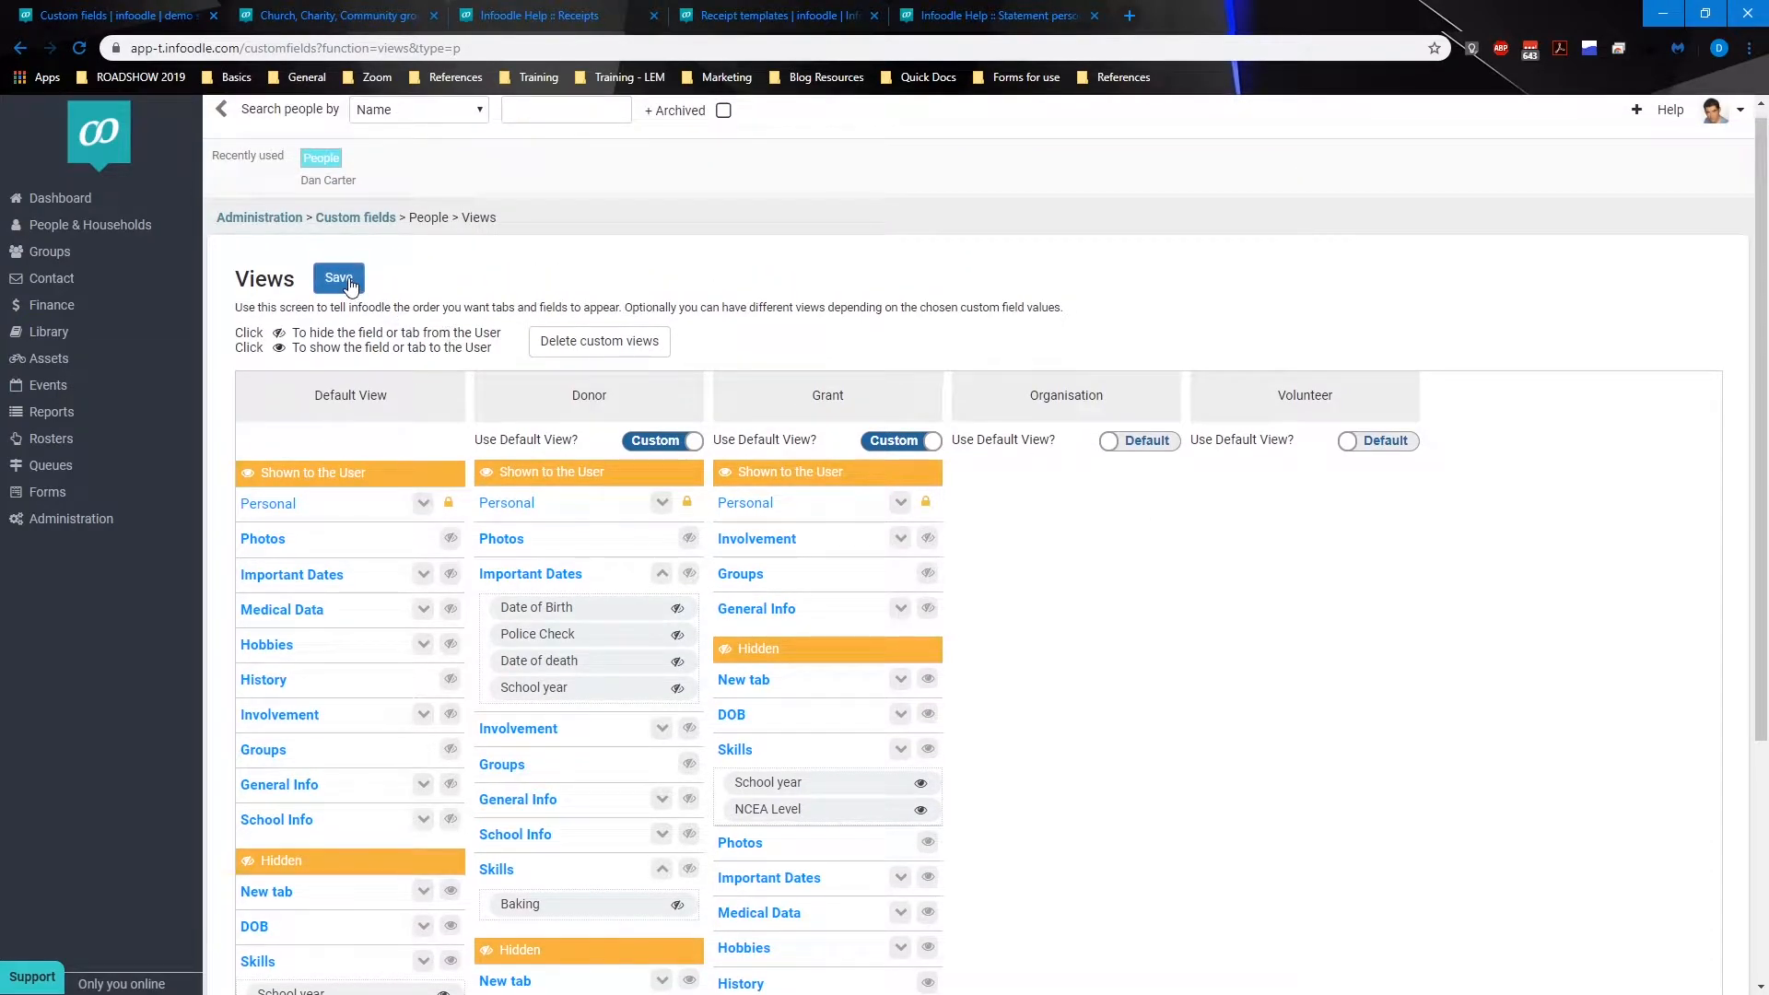
{"action": "left_click", "coordinate": [348, 279]}
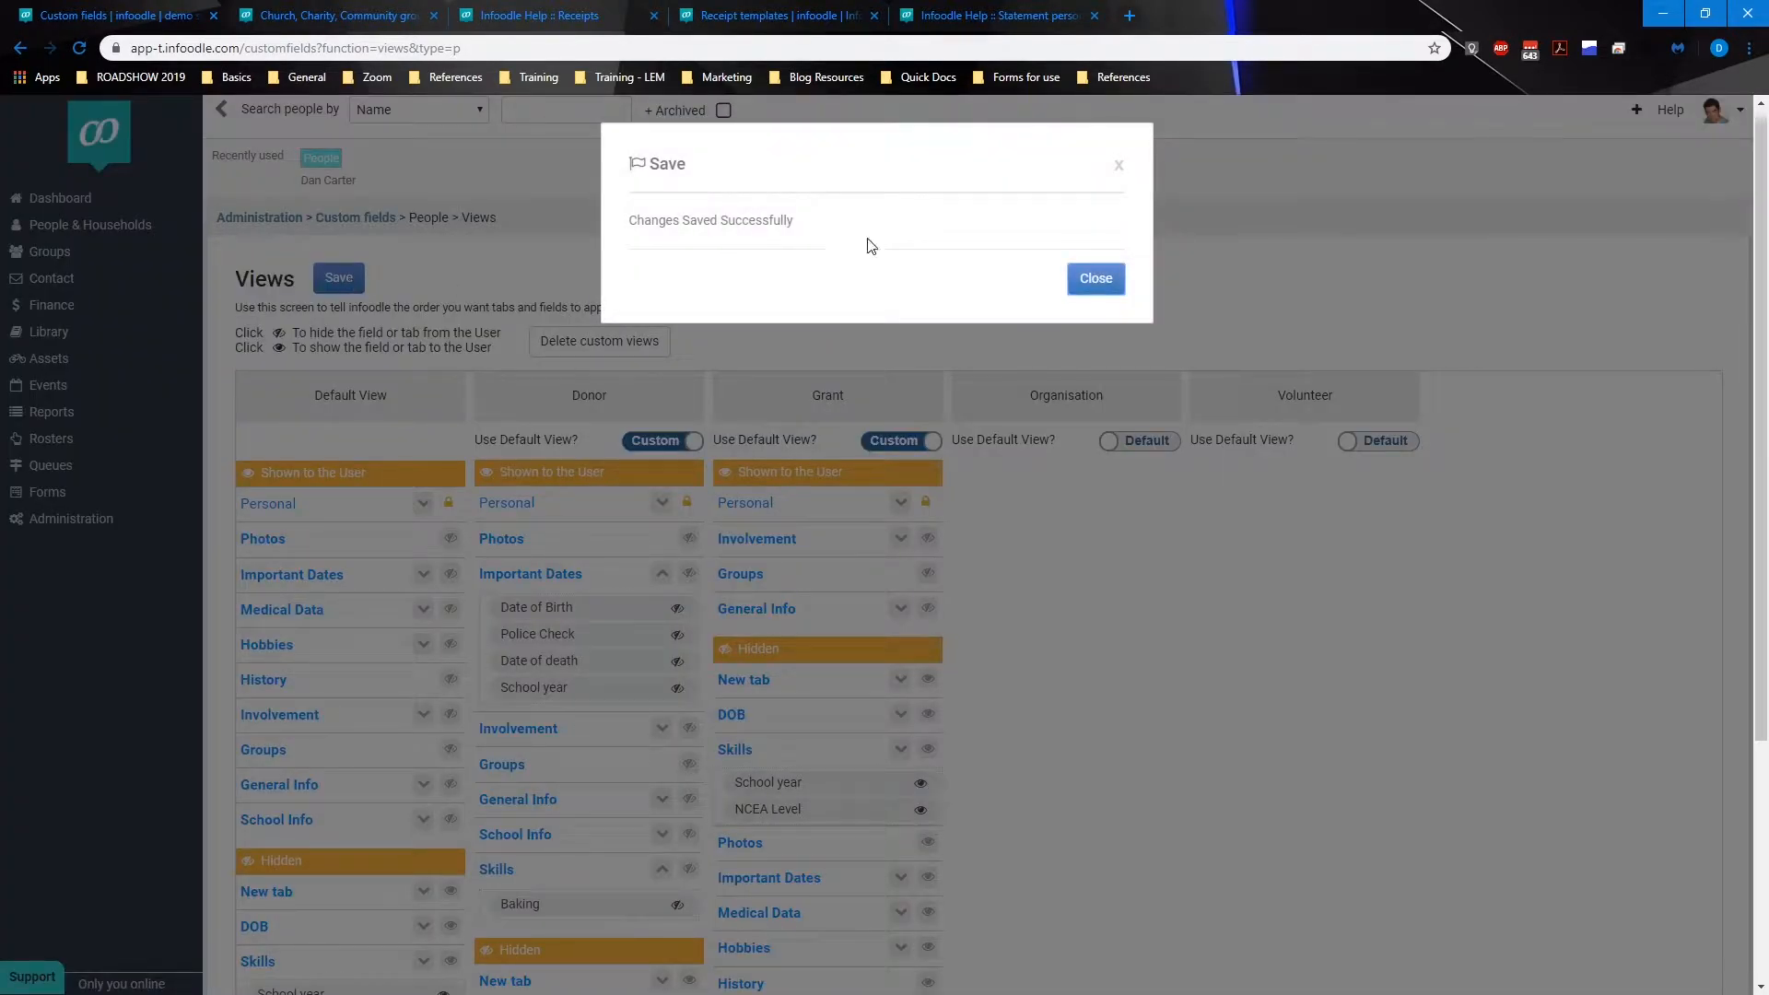
{"action": "left_click", "coordinate": [1092, 281]}
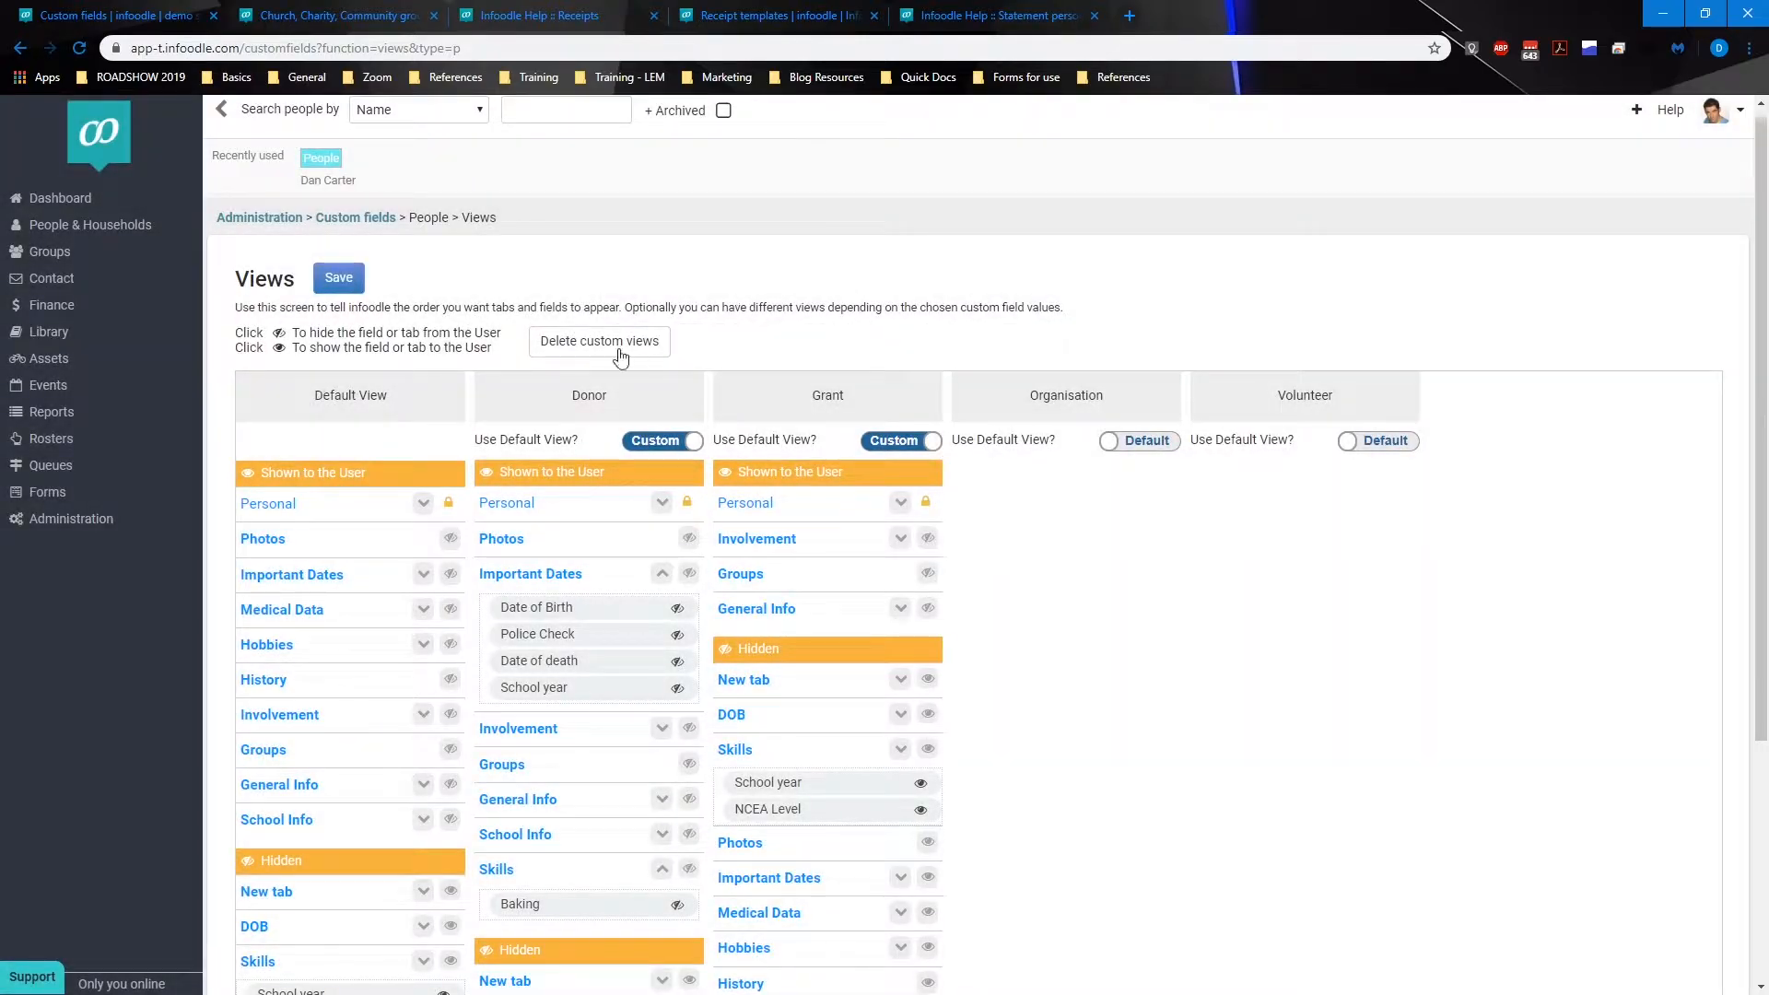
Step: Open the recently used person's record and set its Record Type to Donor
{"action": "left_click", "coordinate": [333, 193]}
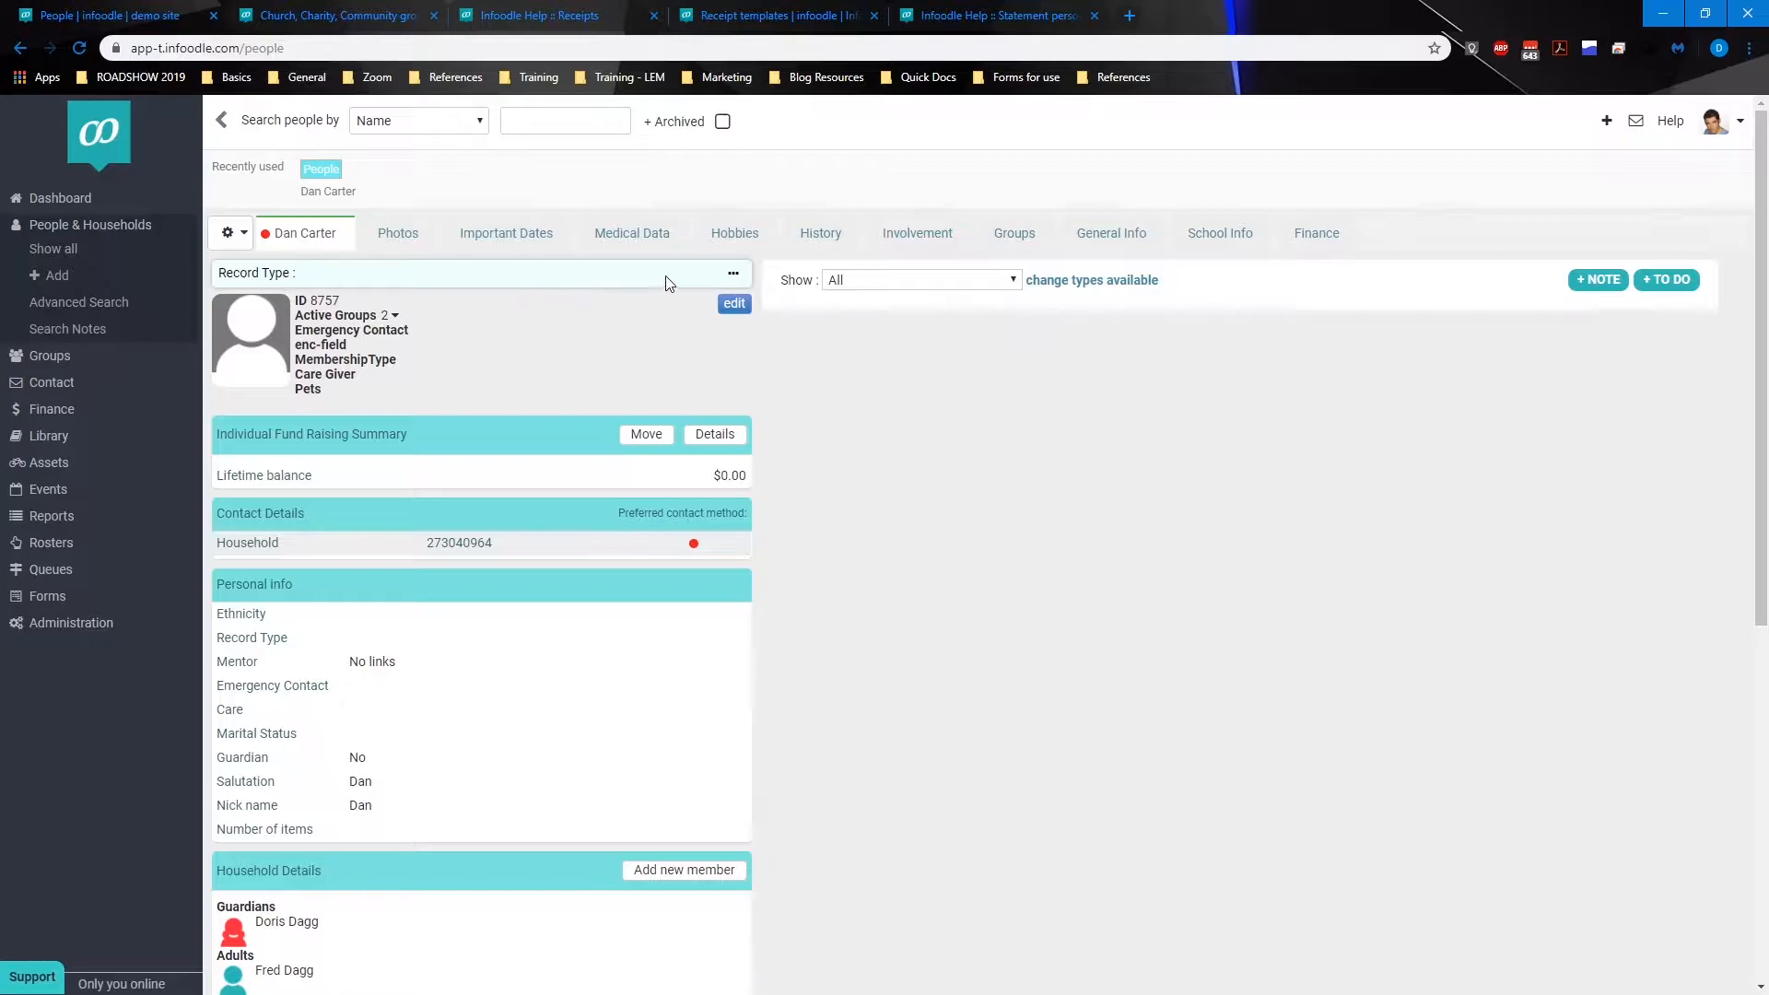
{"action": "left_click", "coordinate": [745, 273]}
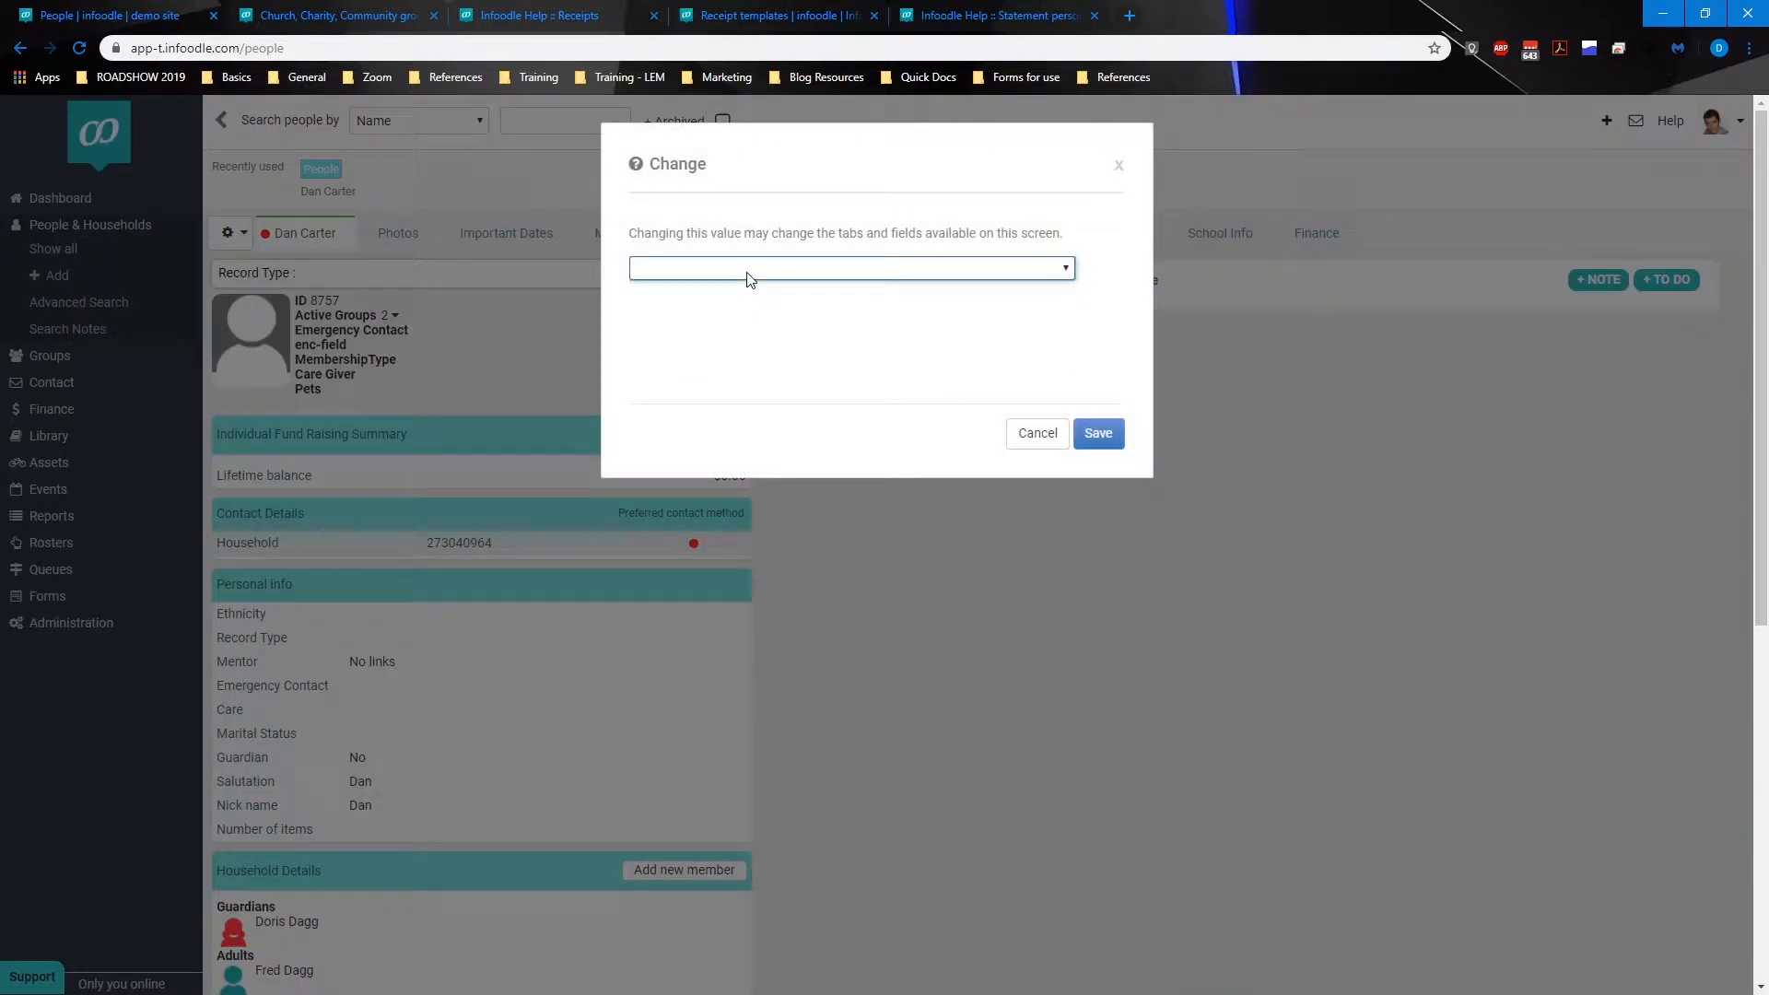
{"action": "left_click", "coordinate": [749, 268]}
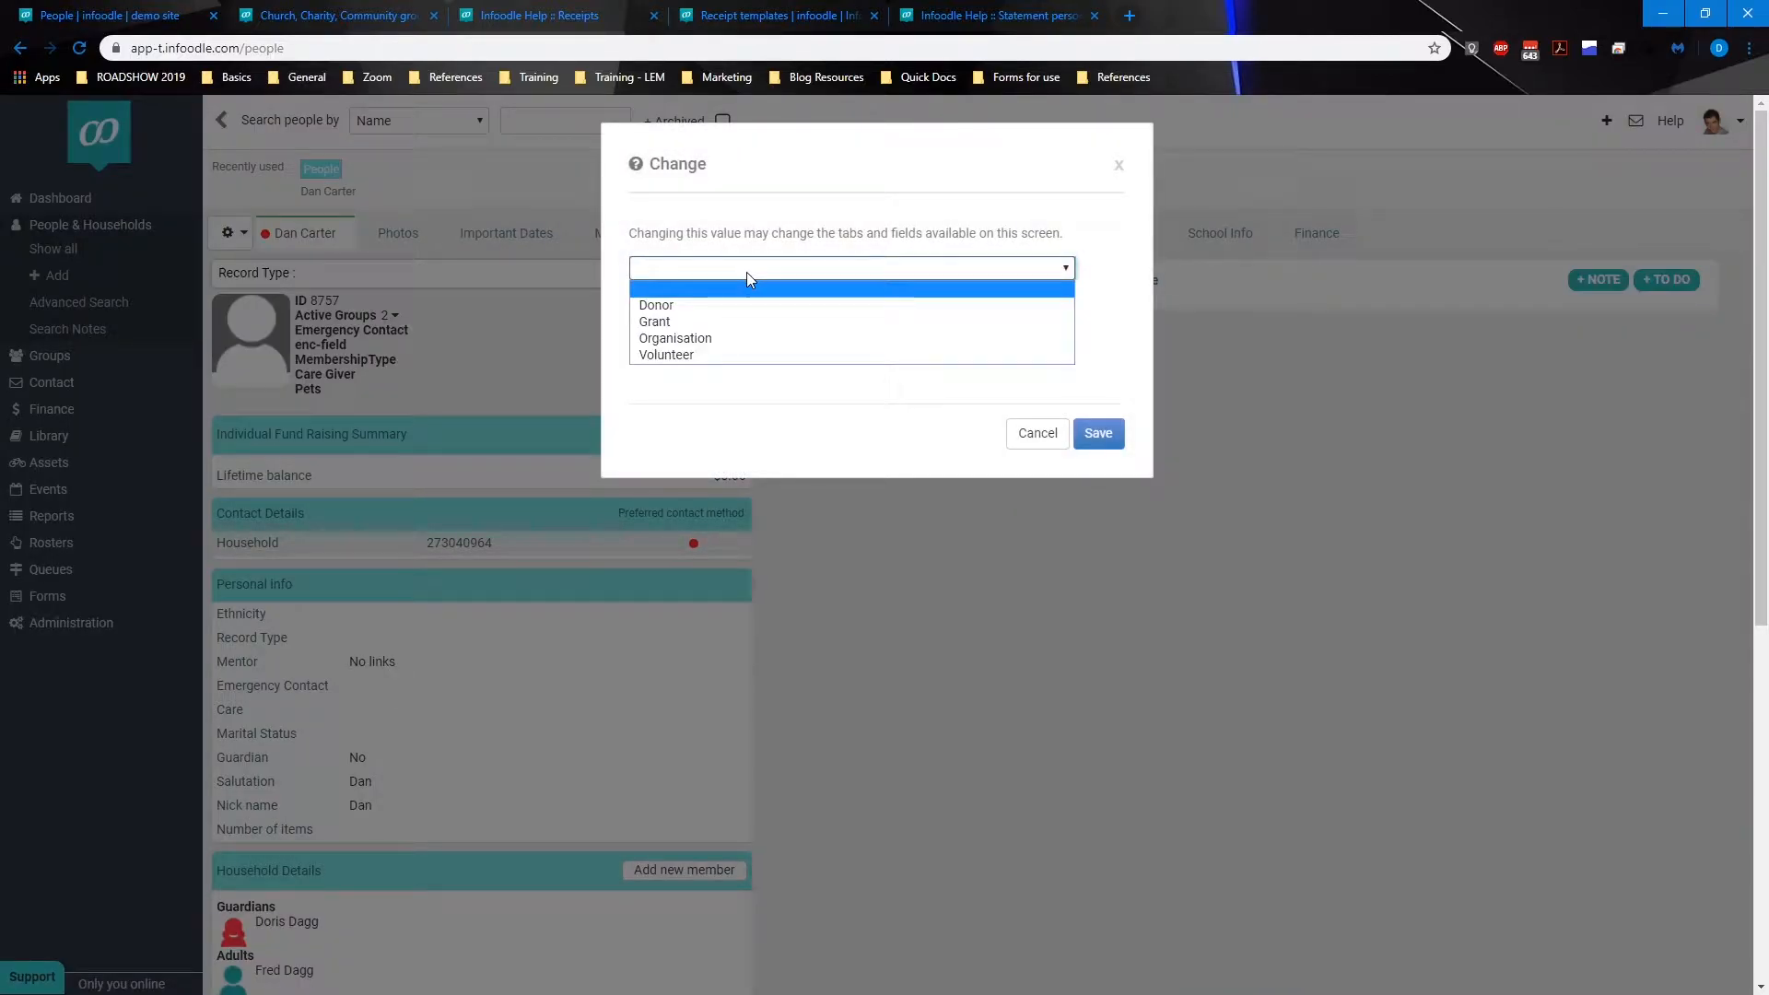
{"action": "left_click", "coordinate": [729, 317]}
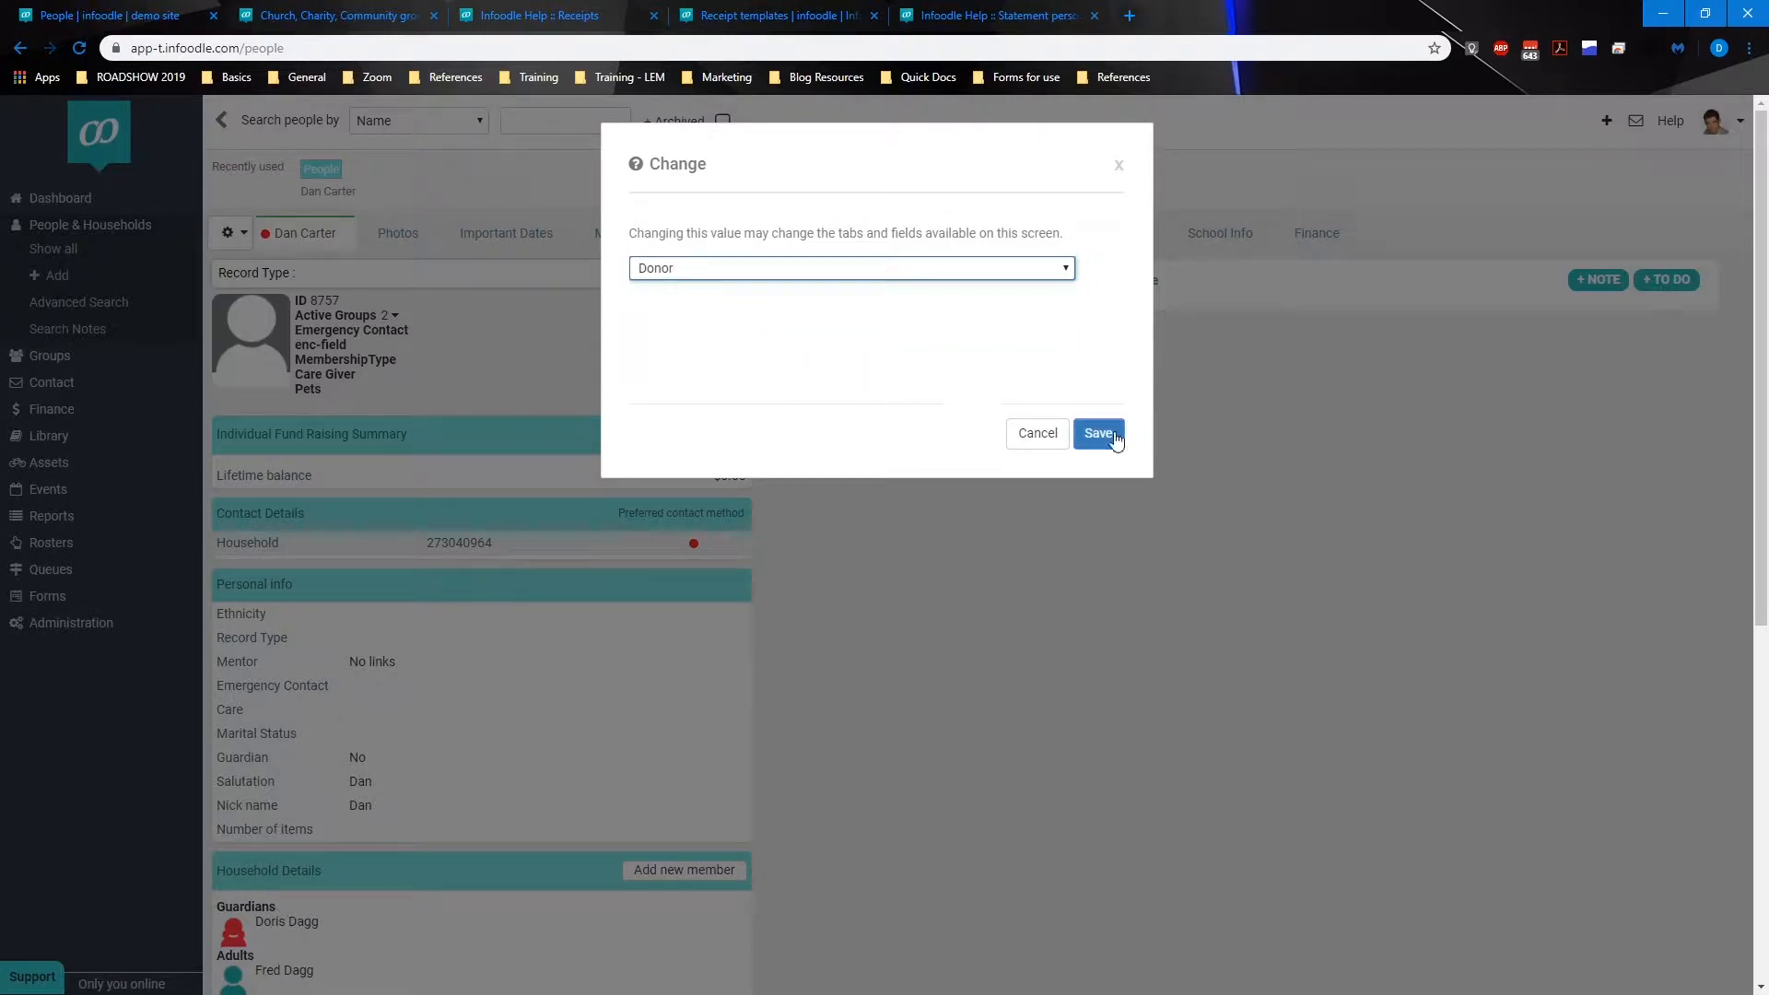
{"action": "left_click", "coordinate": [1113, 435]}
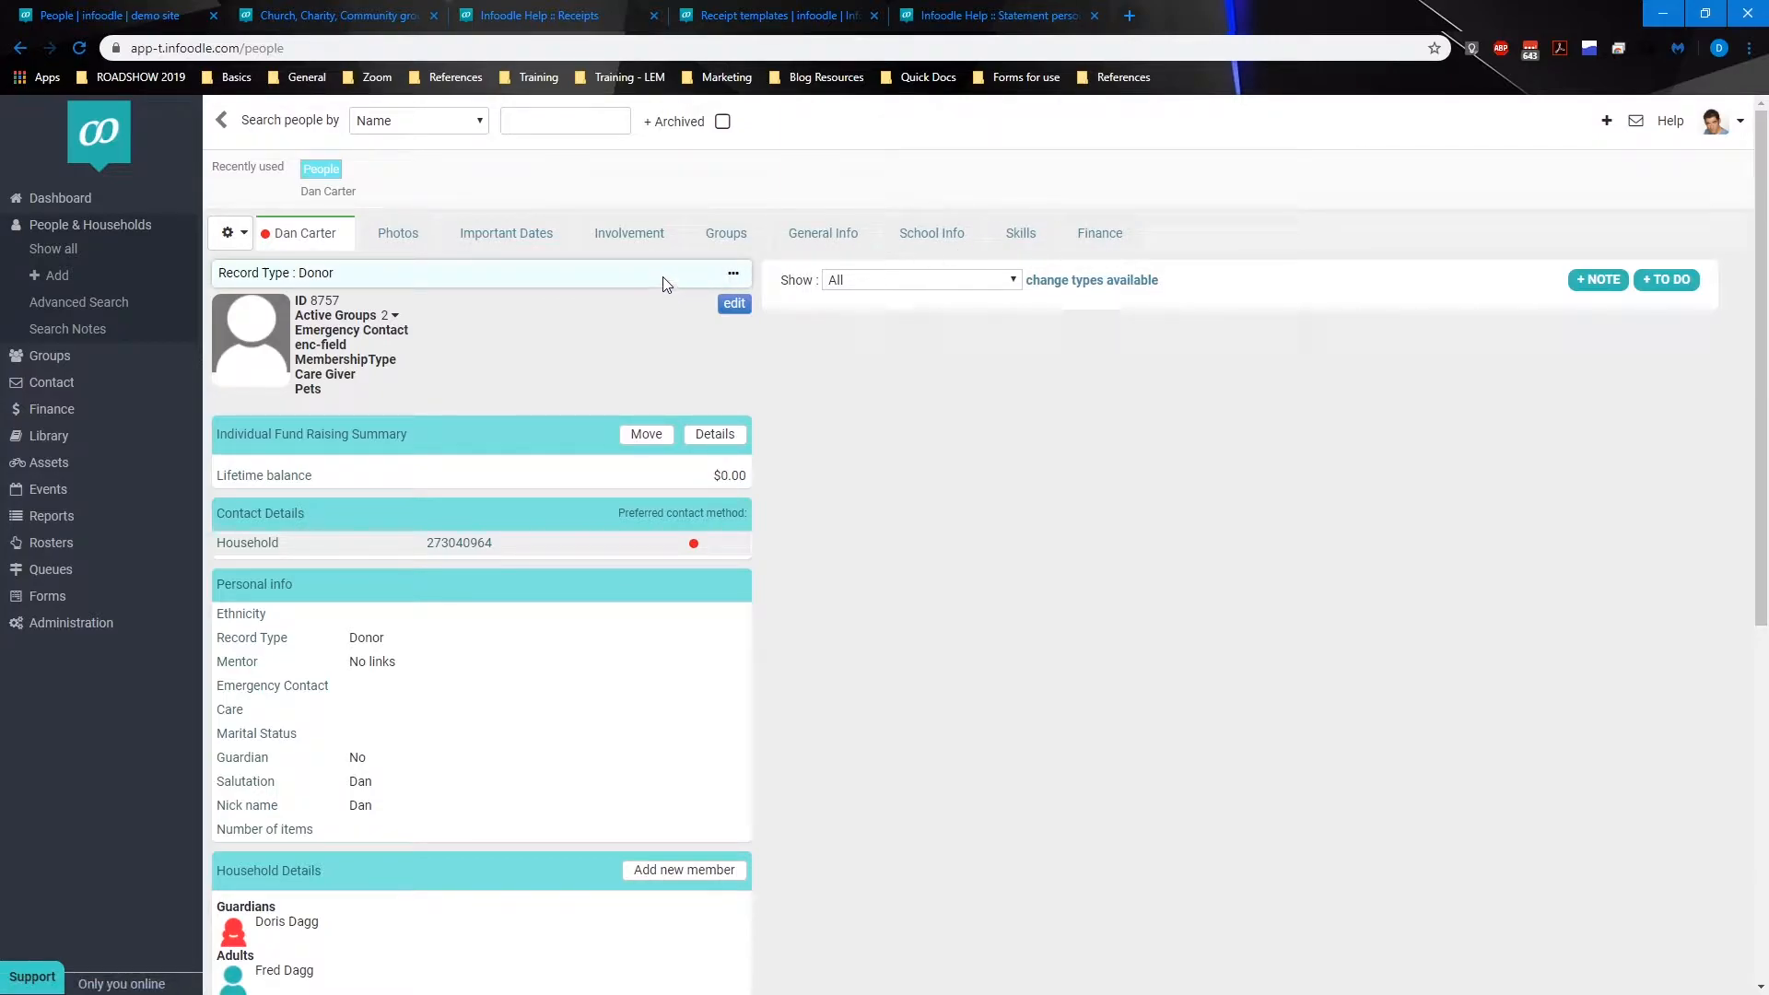
Step: Change the person's Record Type to Grant
{"action": "left_click", "coordinate": [736, 281]}
{"action": "left_click", "coordinate": [730, 274]}
{"action": "left_click", "coordinate": [724, 335]}
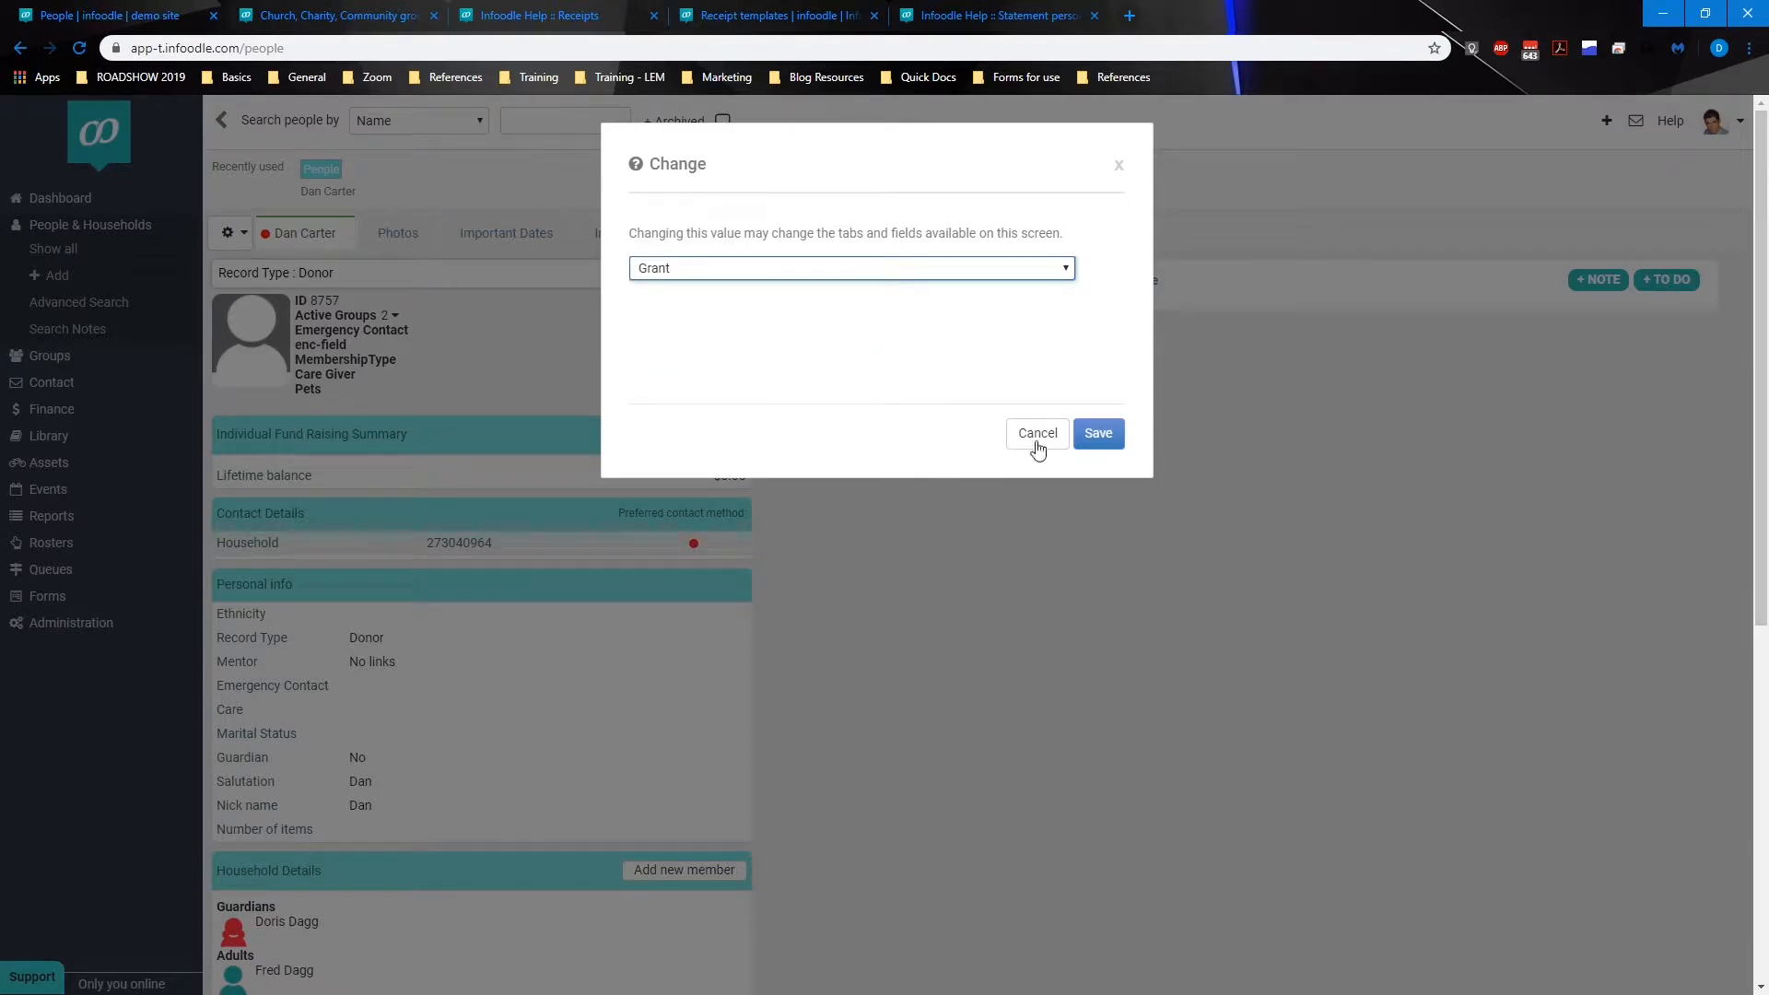
{"action": "left_click", "coordinate": [1104, 434]}
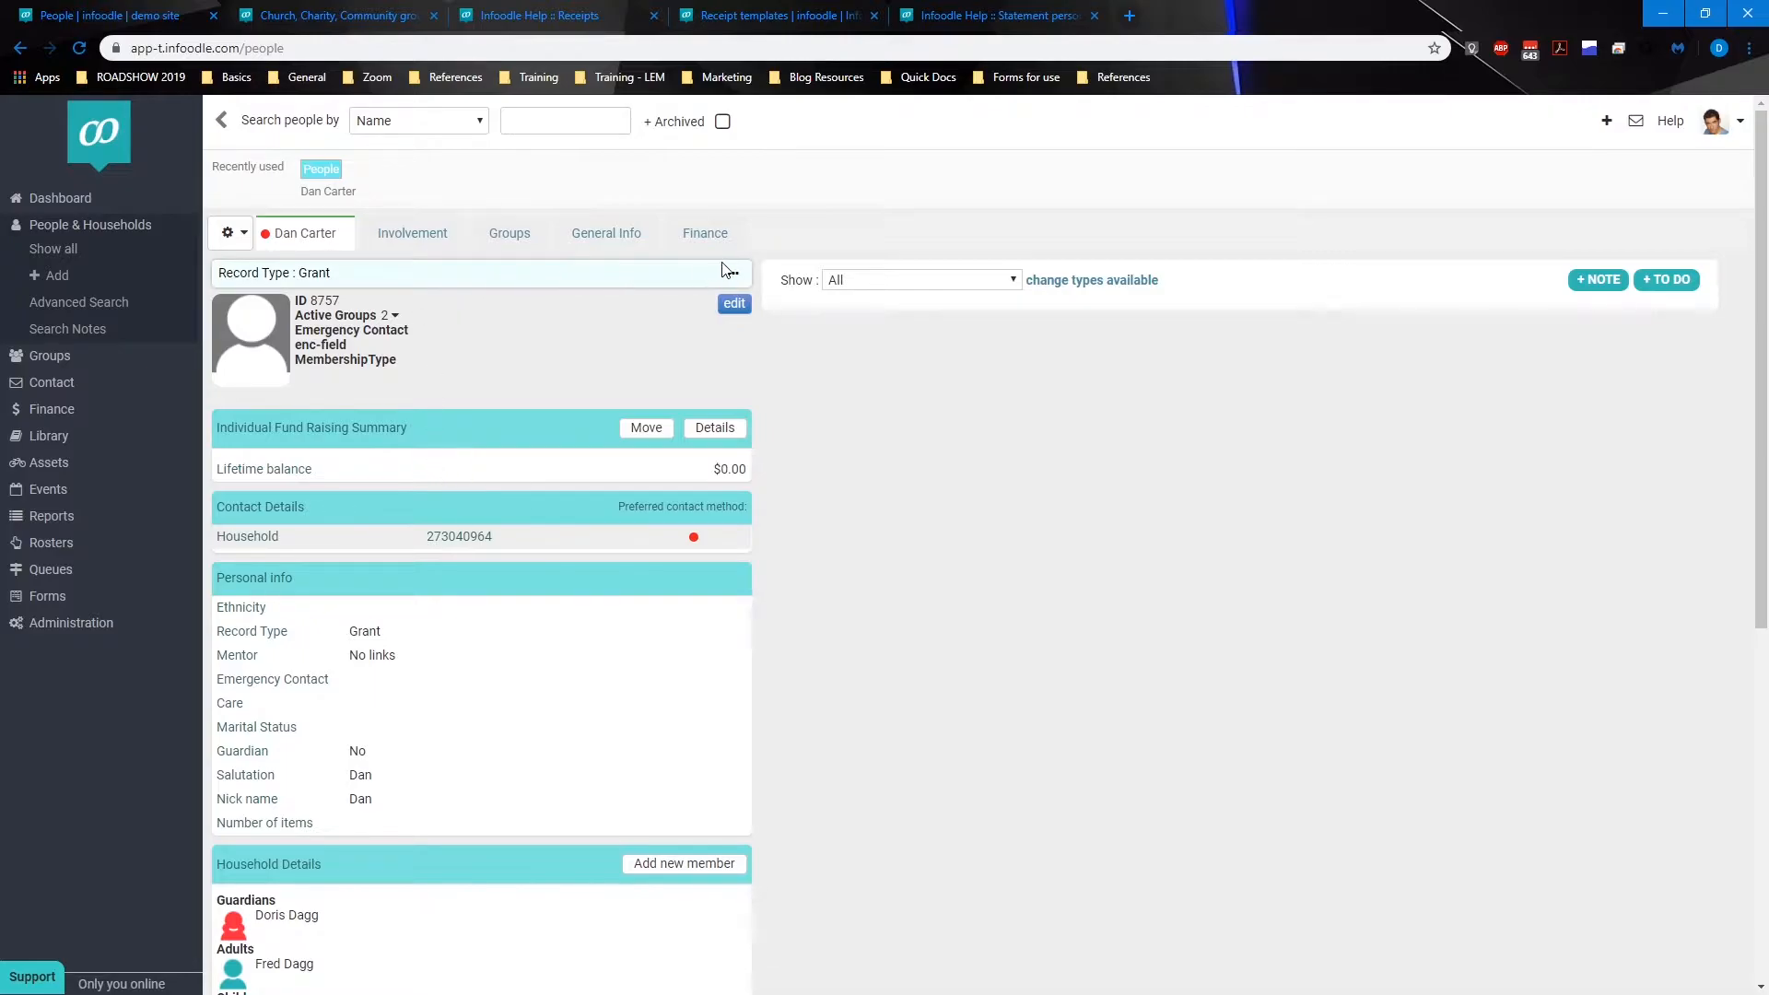
Step: Set the person's Record Type back to Donor
{"action": "left_click", "coordinate": [735, 303]}
{"action": "left_click", "coordinate": [733, 272]}
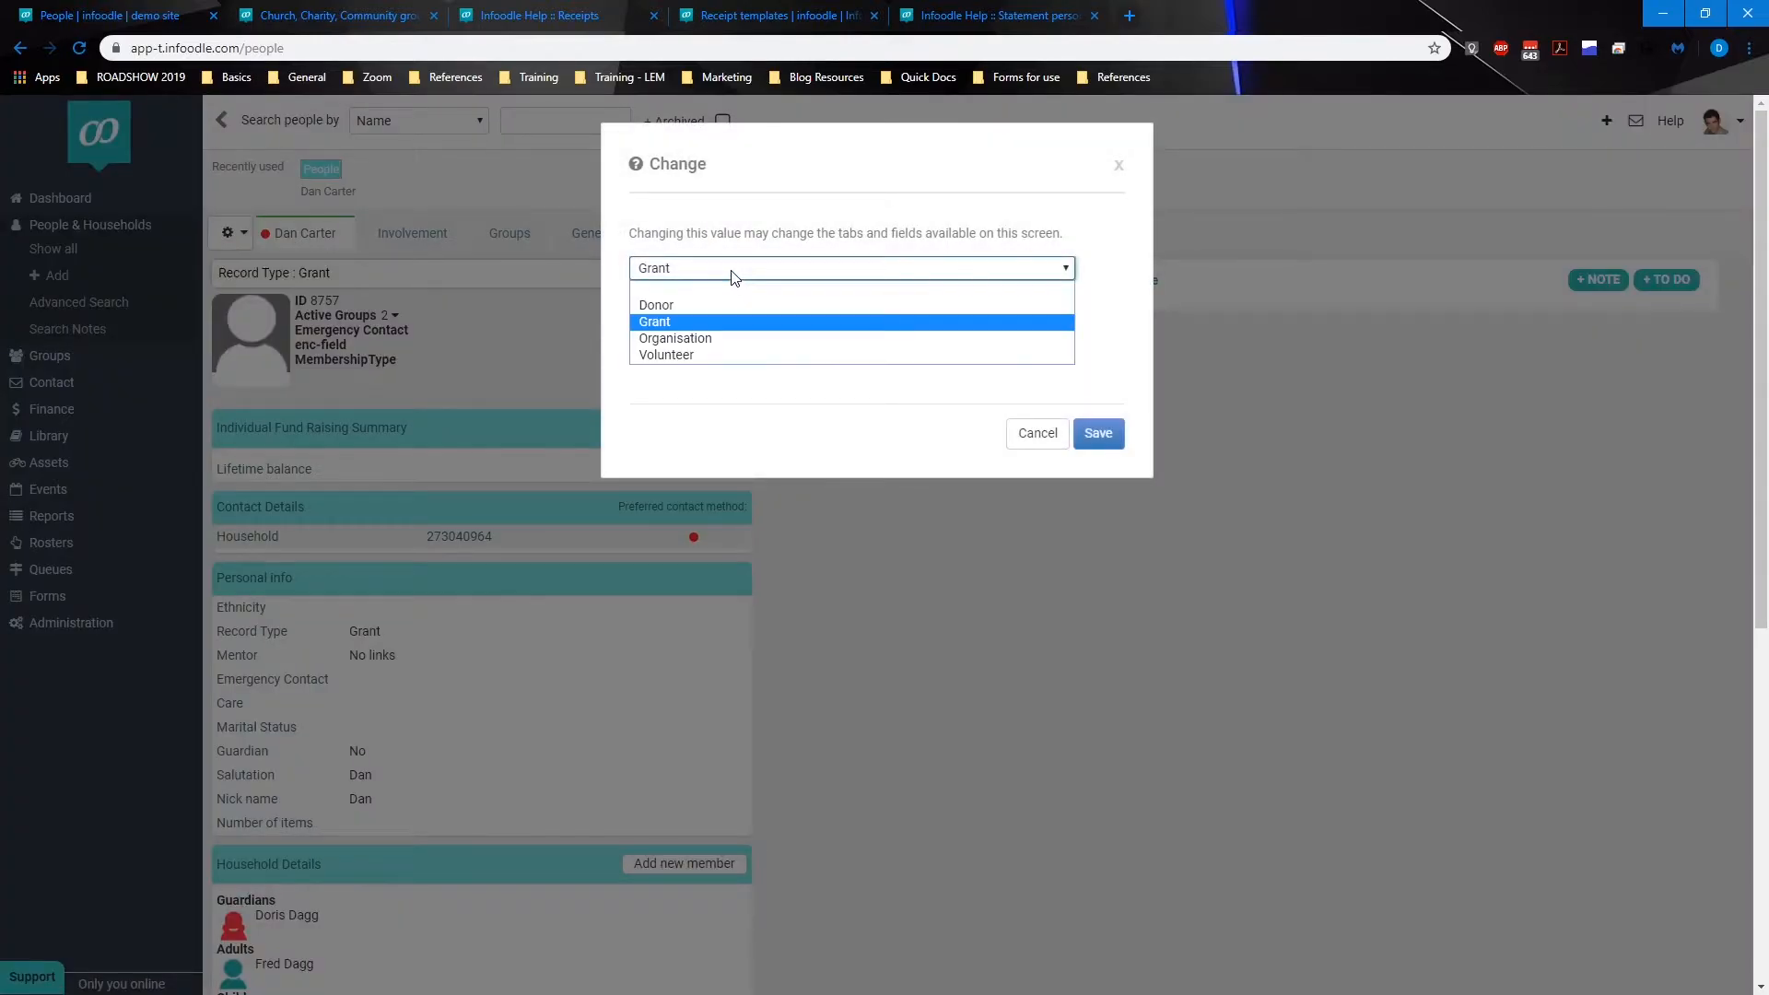
{"action": "left_click", "coordinate": [683, 297]}
{"action": "left_click", "coordinate": [1096, 433]}
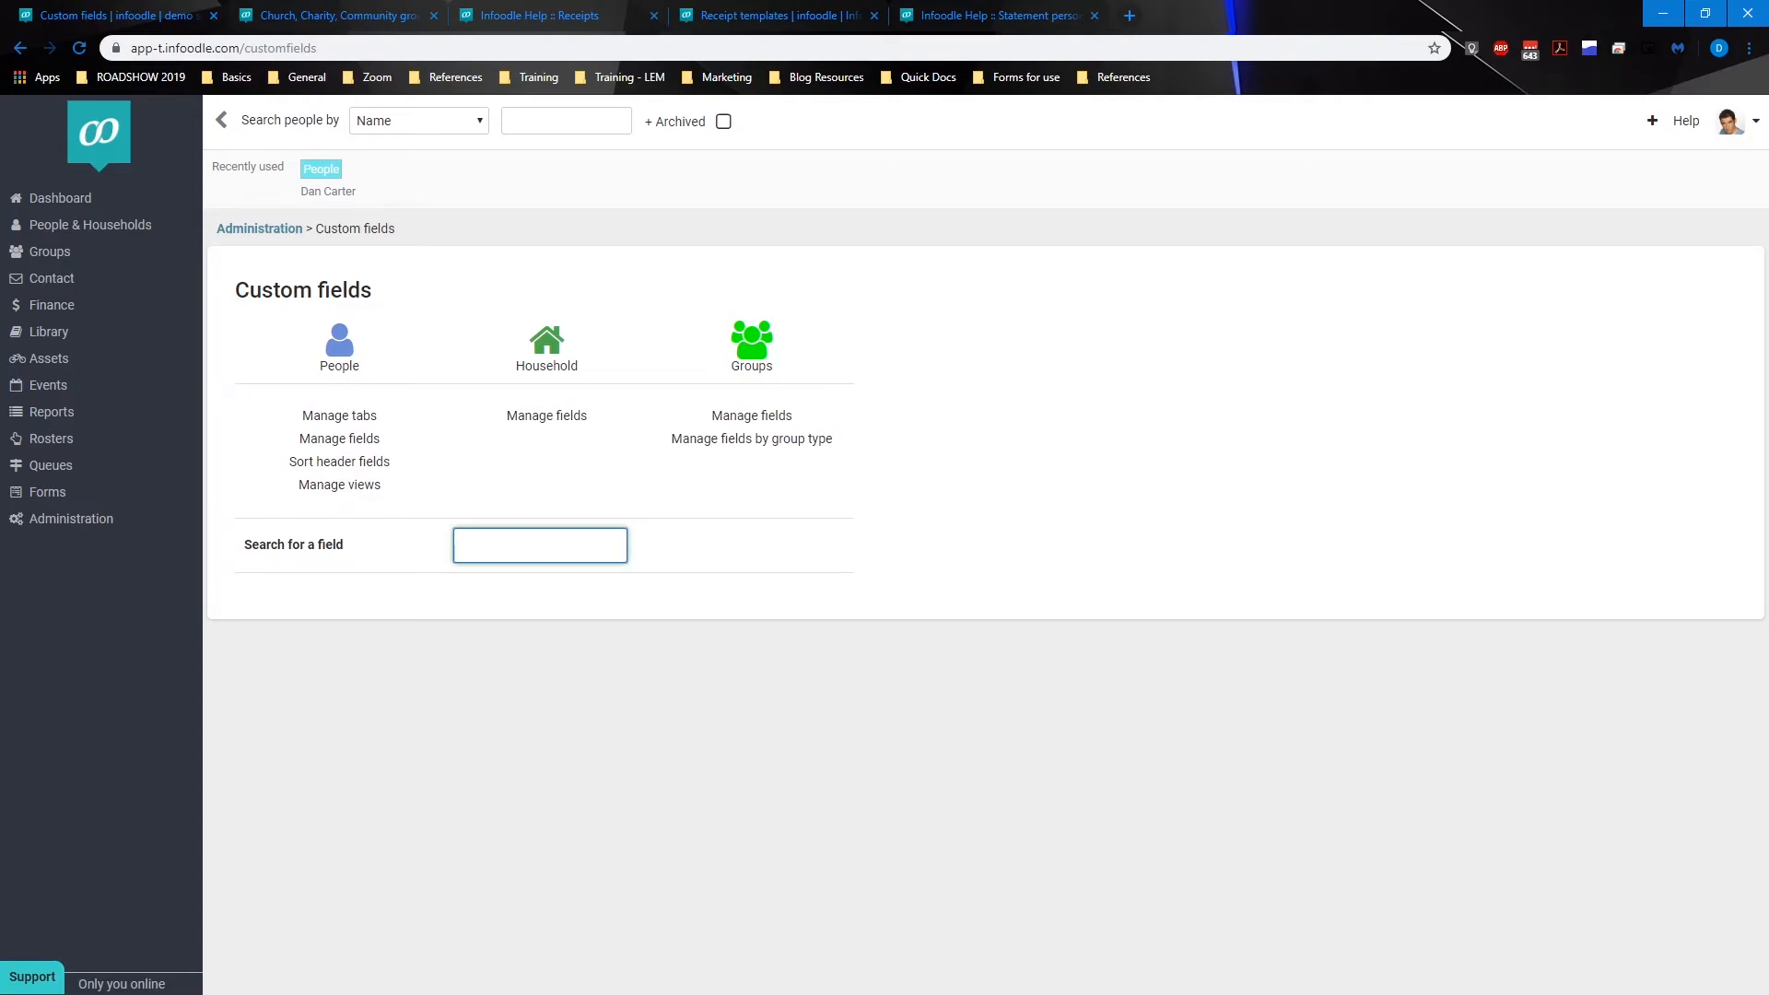
Step: Open the support contact form and start writing a message
{"action": "left_click", "coordinate": [42, 981]}
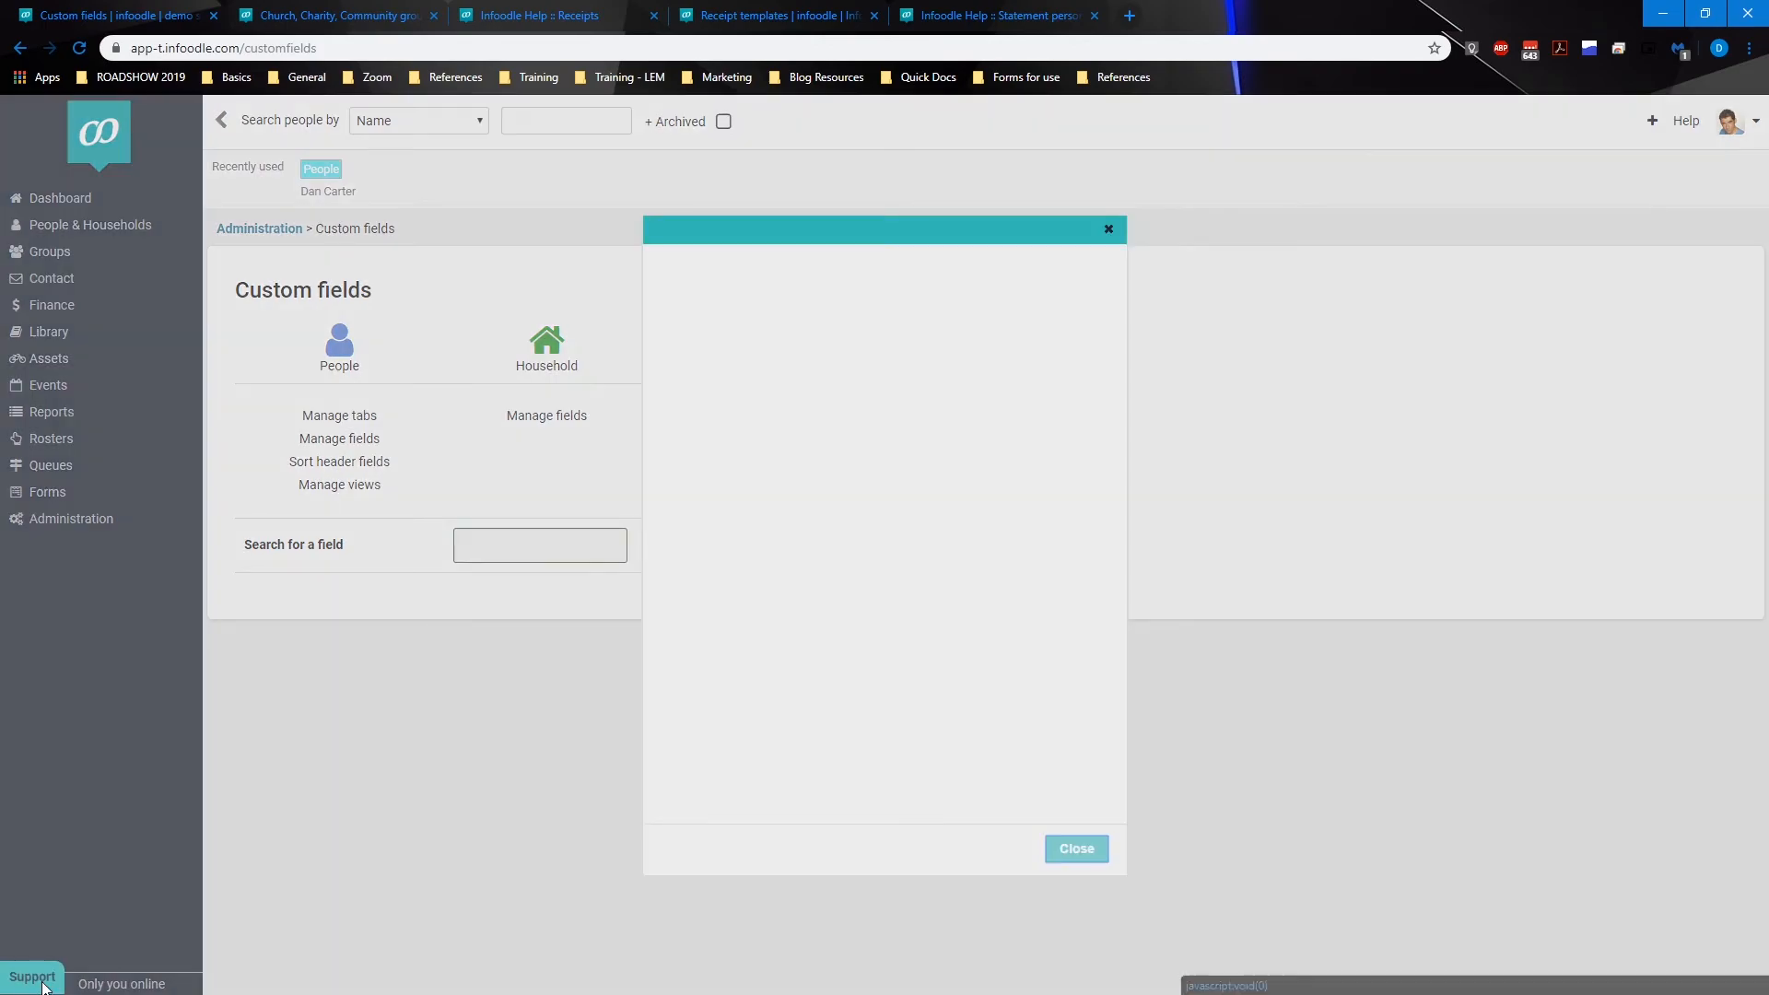
{"action": "left_click", "coordinate": [776, 608]}
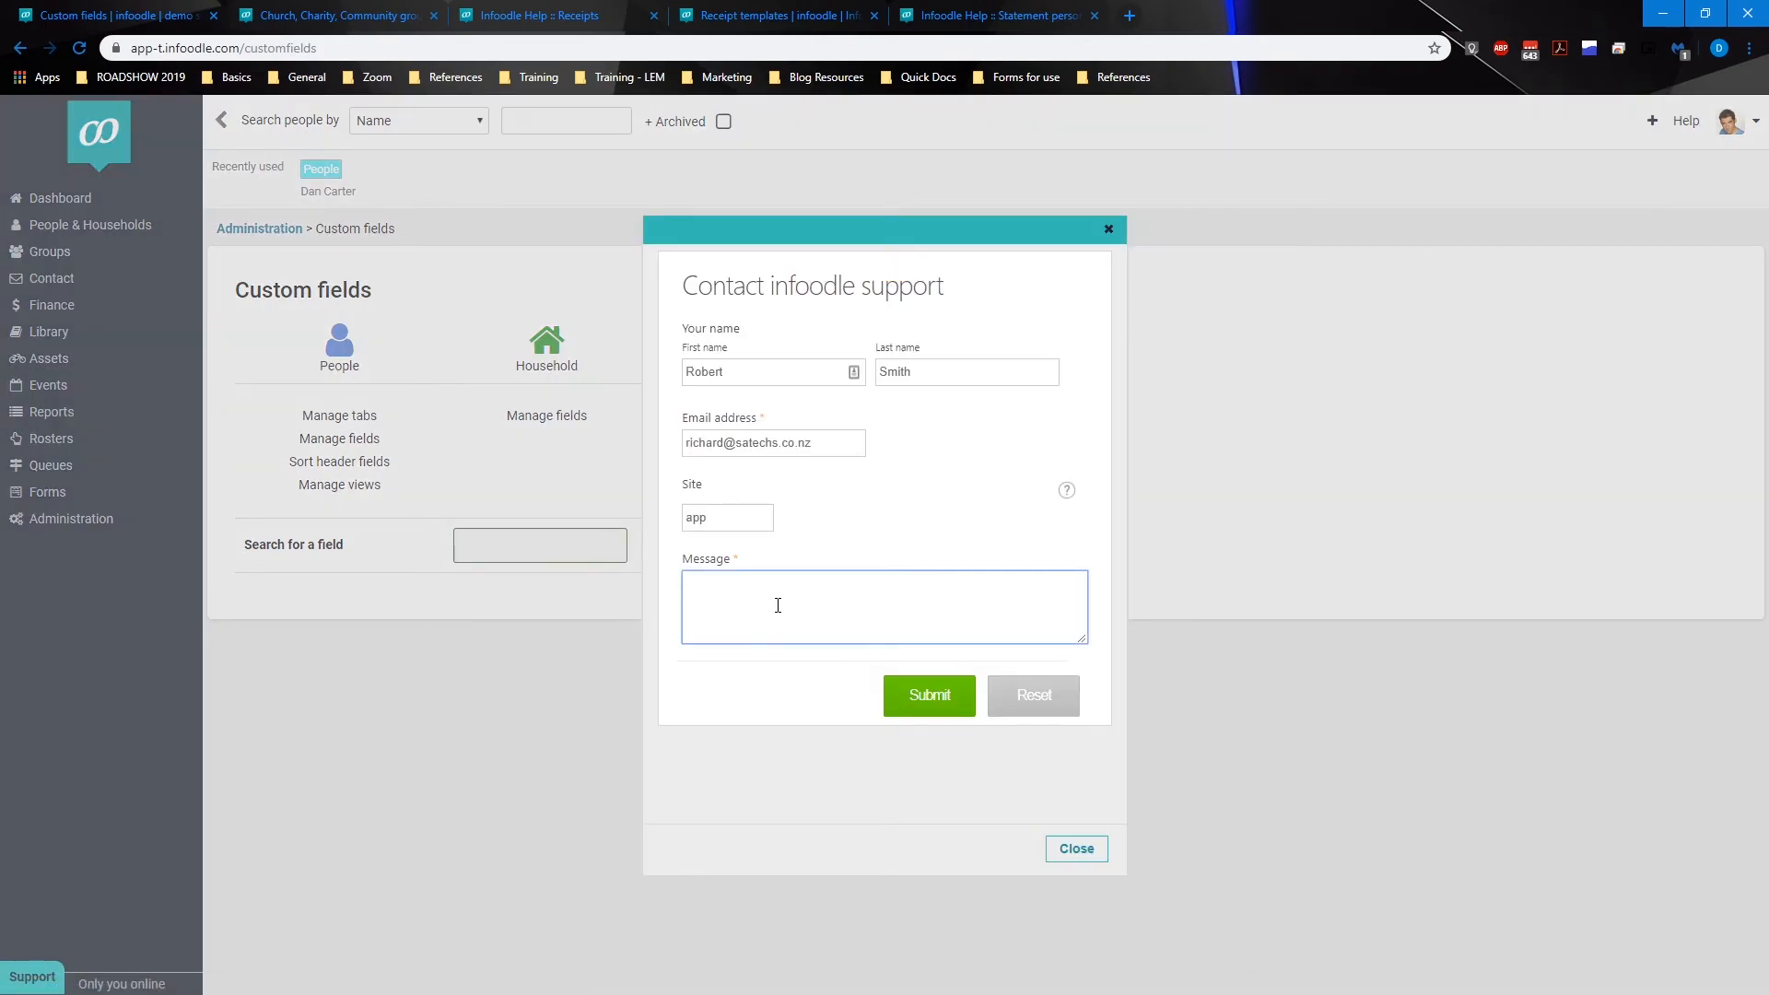